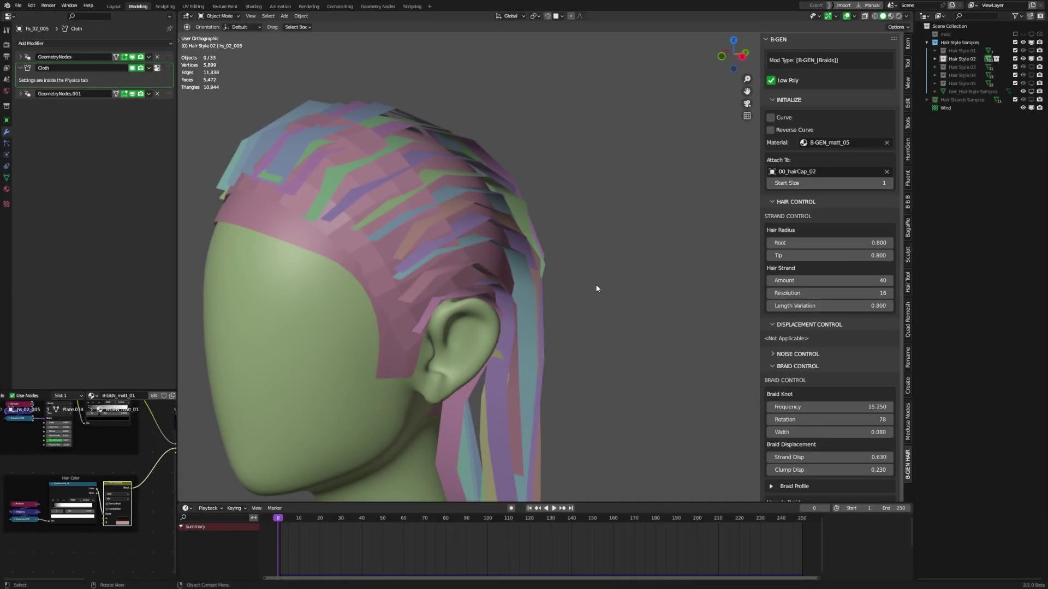
Play the cloth simulation of the low-poly braid strips and stop it at frame 34
left_click(537, 273)
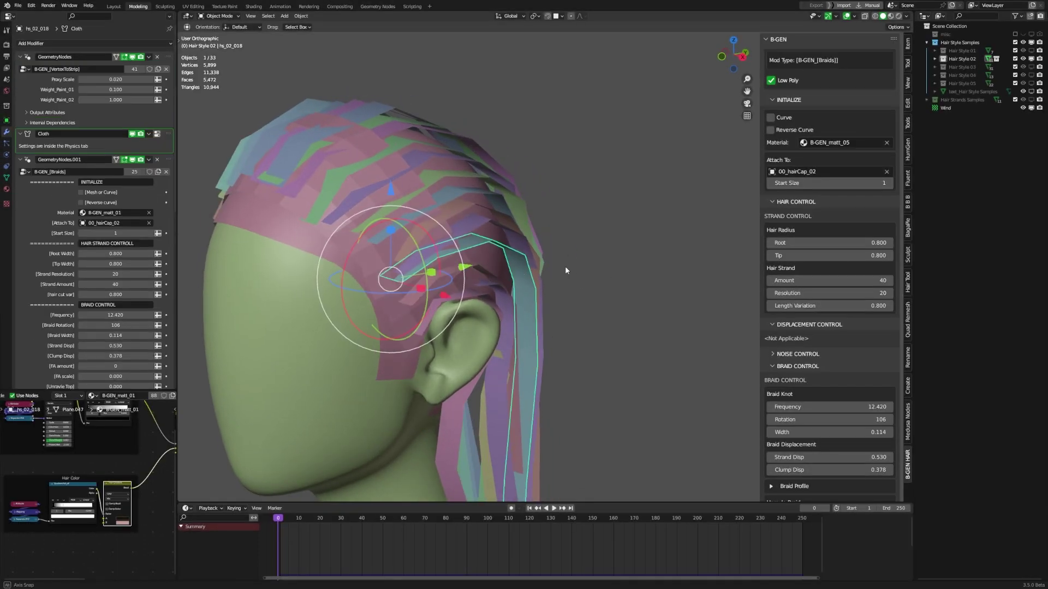
mouse_move(565, 267)
middle_mouse_down()
mouse_move(568, 283)
mouse_move(554, 282)
mouse_move(588, 256)
mouse_move(553, 258)
middle_mouse_up()
left_click(567, 252)
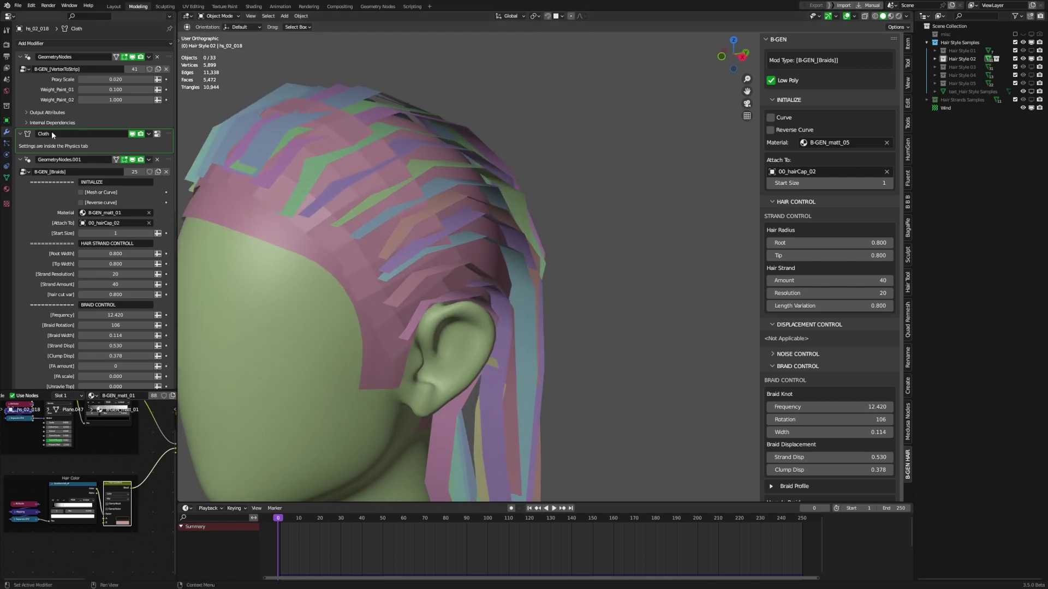
key("space")
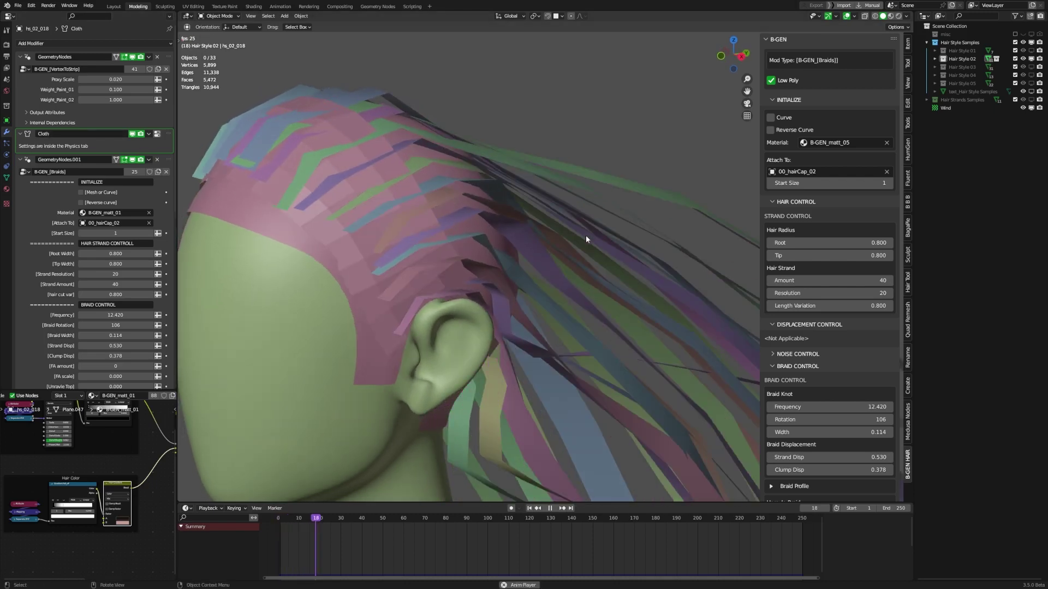
key("space")
Select the braid strip hs_02_005 and turn off Low Poly so the hairstyle shows full braids
left_click(565, 171)
middle_click_drag(566, 171, 693, 169)
left_click(530, 111)
left_click(575, 228)
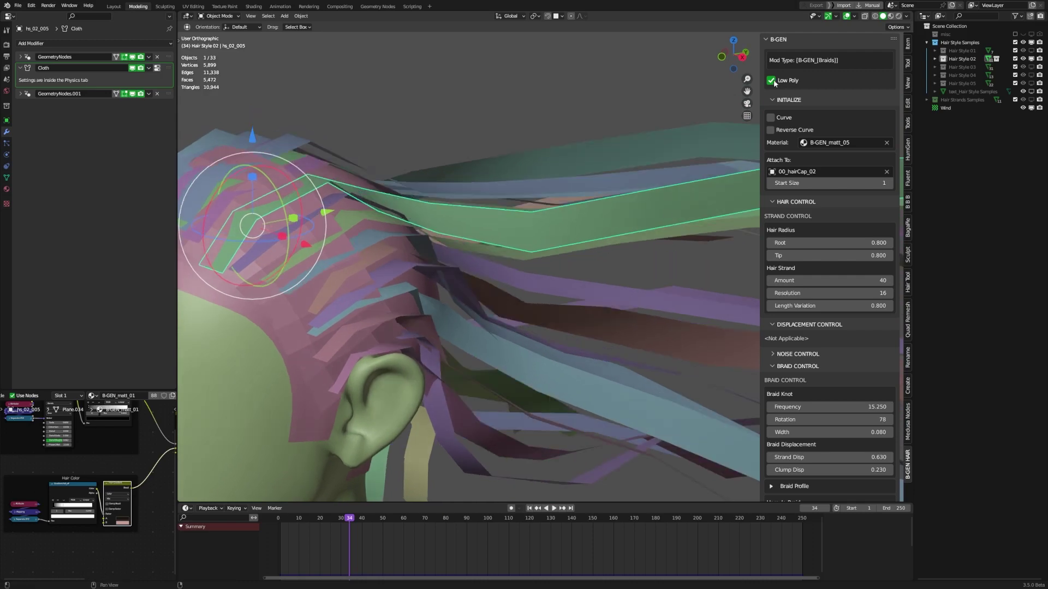
left_click(771, 81)
middle_click_drag(542, 167, 600, 180)
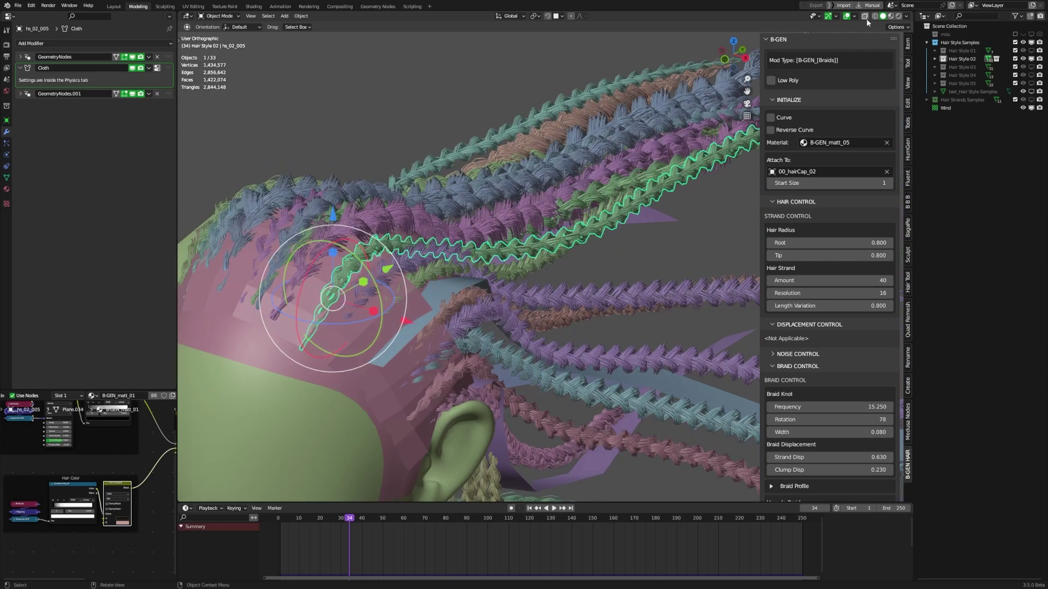
Switch the viewport to material preview shading and inspect the wind-blown braids from the front and above
left_click(890, 16)
scroll(483, 231, "down", 3)
middle_click_drag(482, 230, 500, 233)
left_click(673, 211)
middle_click_drag(673, 212, 639, 251)
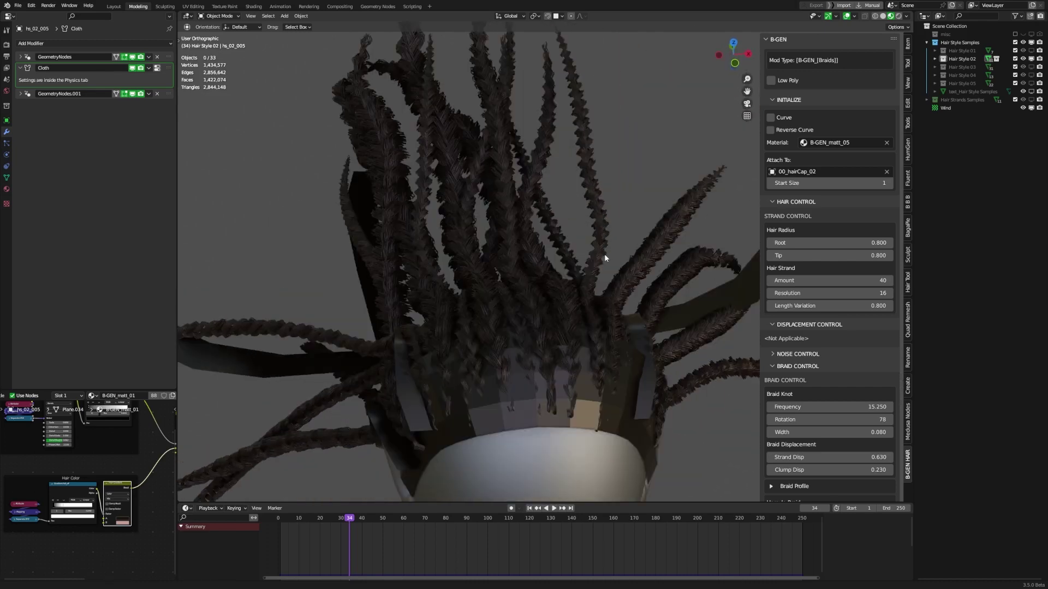
mouse_move(565, 257)
middle_mouse_down("shift")
mouse_move(569, 272)
mouse_move(546, 254)
middle_mouse_up("shift")
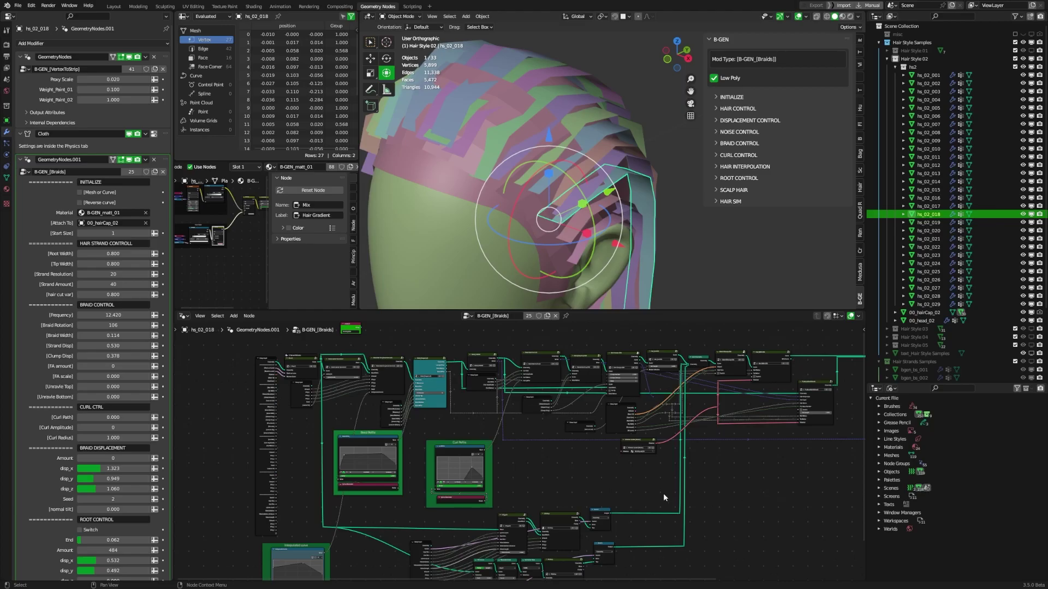
Examine the B-GEN_[Braids] geometry node tree and its modifier parameters for strand hs_02_018
scroll(519, 467, "up", 3)
middle_click_drag(558, 477, 581, 486)
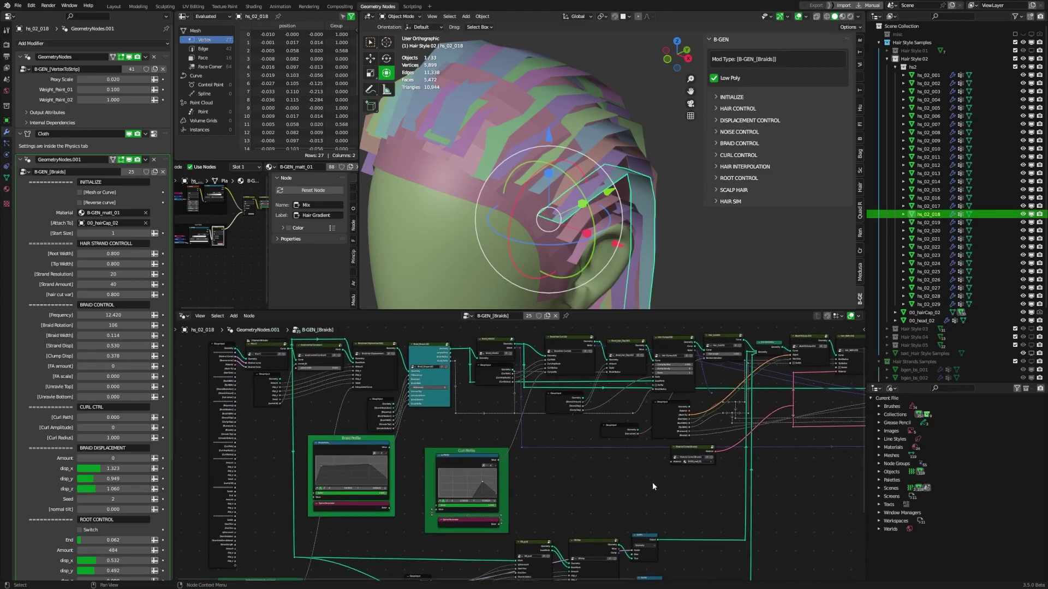
middle_click_drag(645, 457, 641, 450)
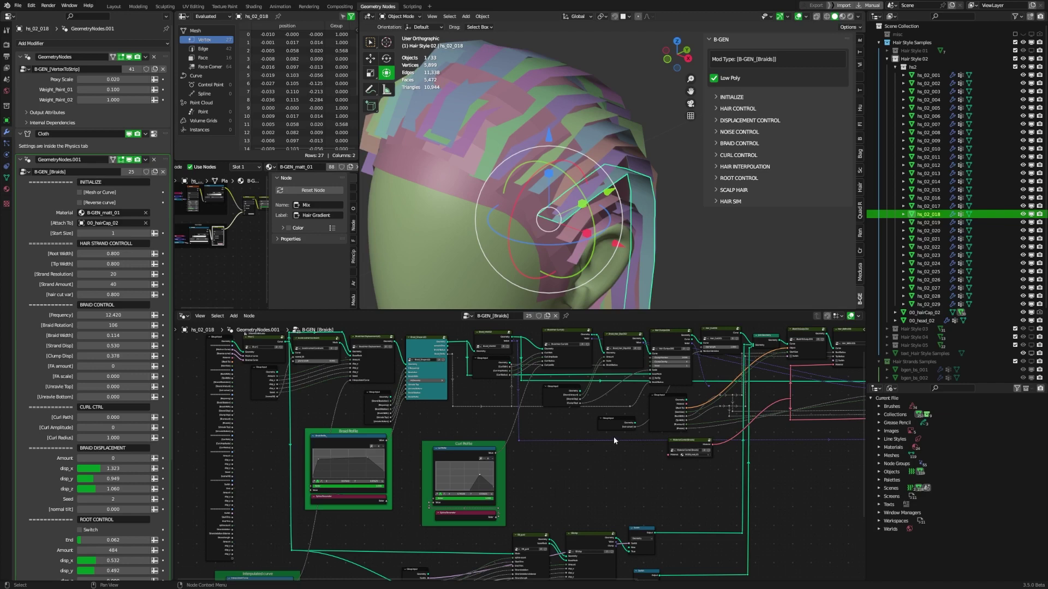
middle_click_drag(467, 424, 470, 425)
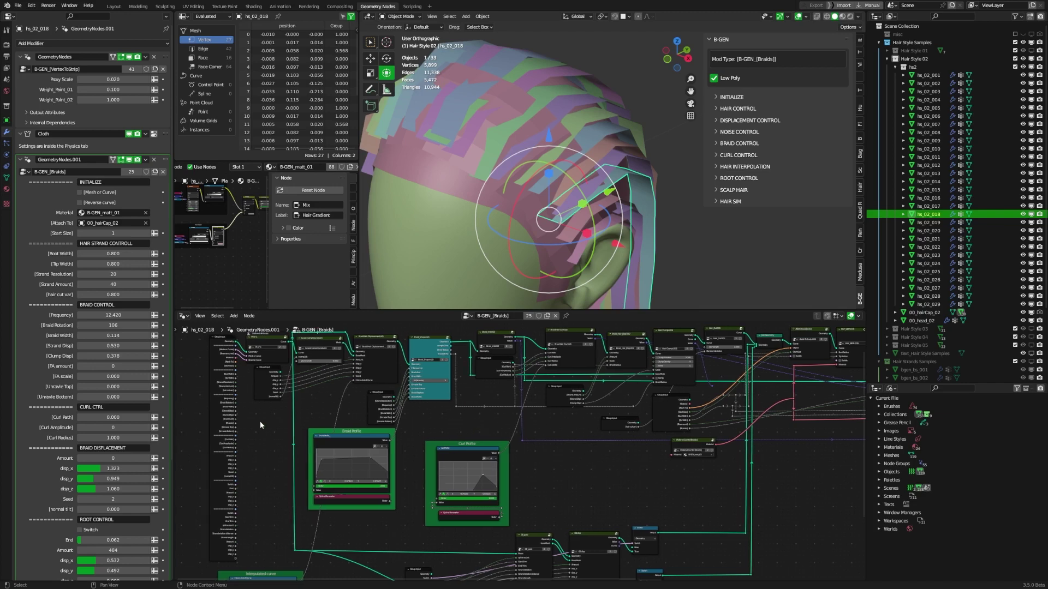
scroll(82, 295, "down", 5)
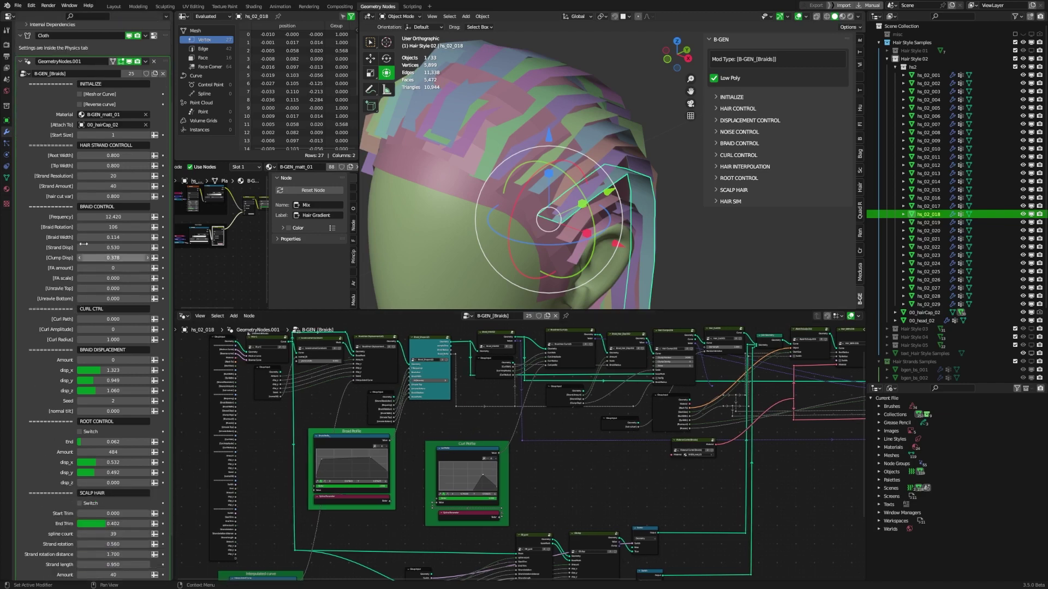
scroll(83, 244, "down", 1)
scroll(83, 244, "up", 1)
Maximize the 3D viewport and turn off Low Poly to show the hairstyle's full braids
key("ctrl+space")
mouse_move(685, 235)
middle_mouse_down()
mouse_move(665, 240)
mouse_move(704, 229)
mouse_move(673, 186)
mouse_move(671, 238)
middle_mouse_up()
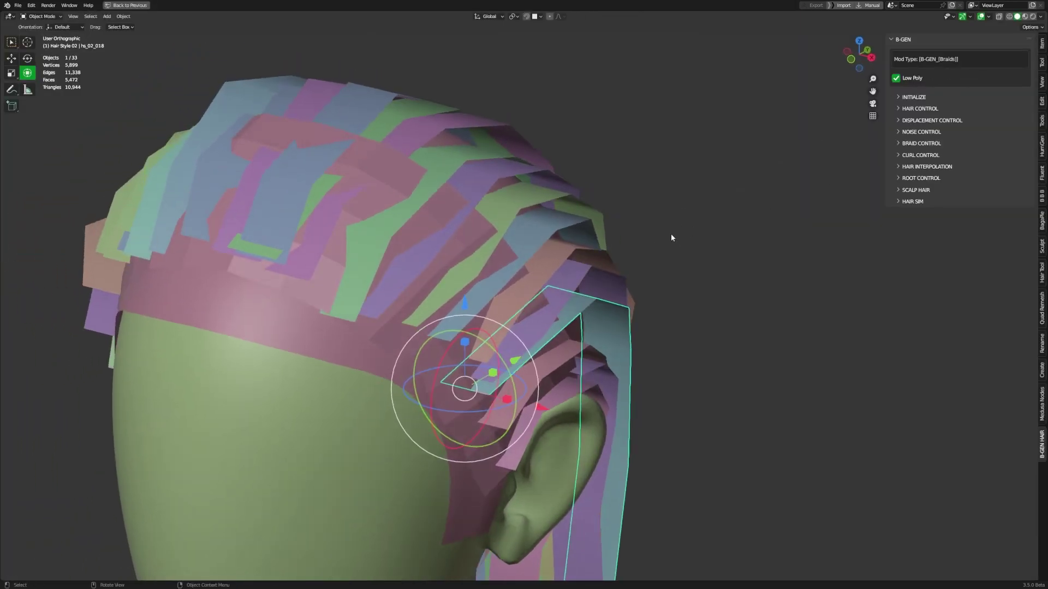
middle_click_drag(645, 274, 649, 280)
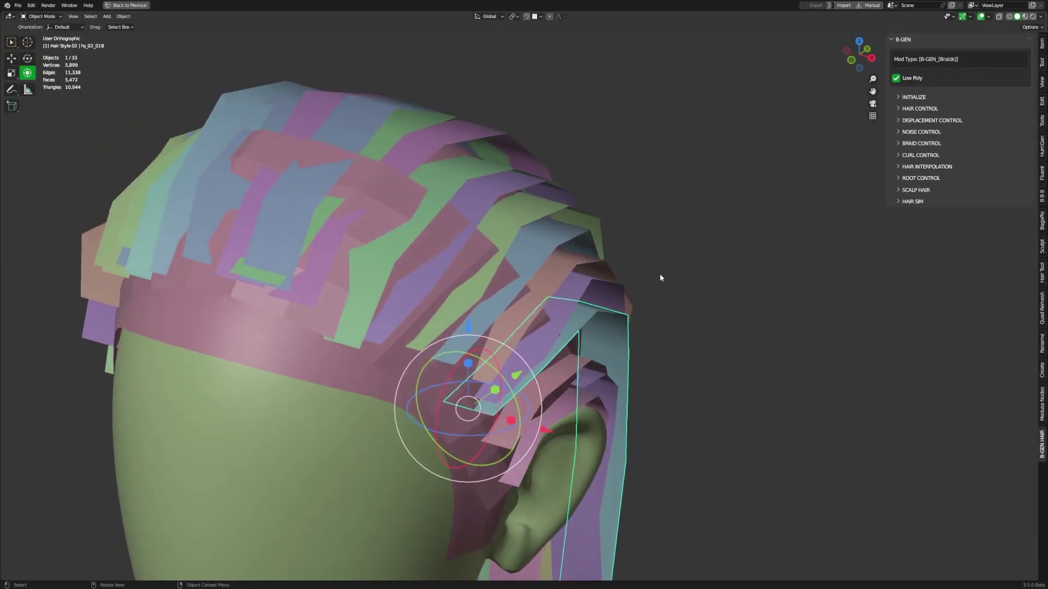
left_click(896, 78)
middle_click_drag(791, 215, 651, 281)
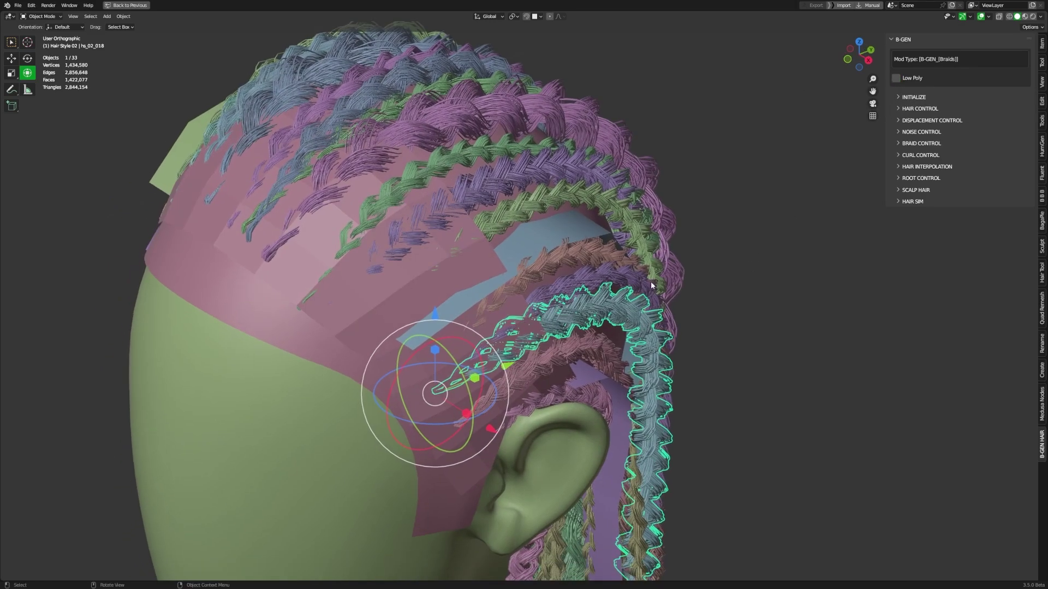
Select the braid hs_02_018 above the ear and isolate it in local view
left_click(463, 255)
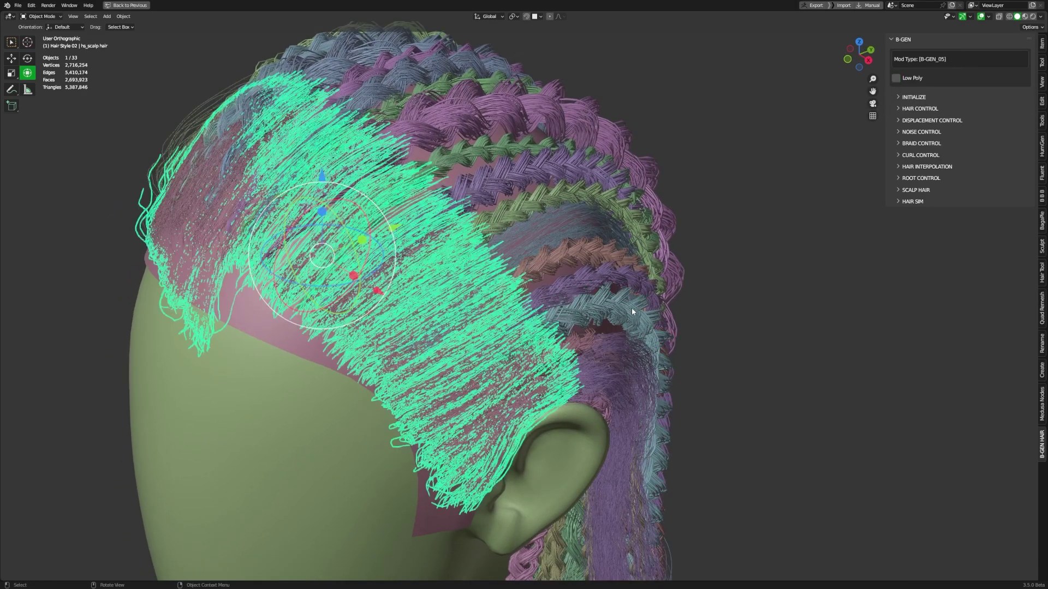
left_click(631, 307)
key("KP_Divide")
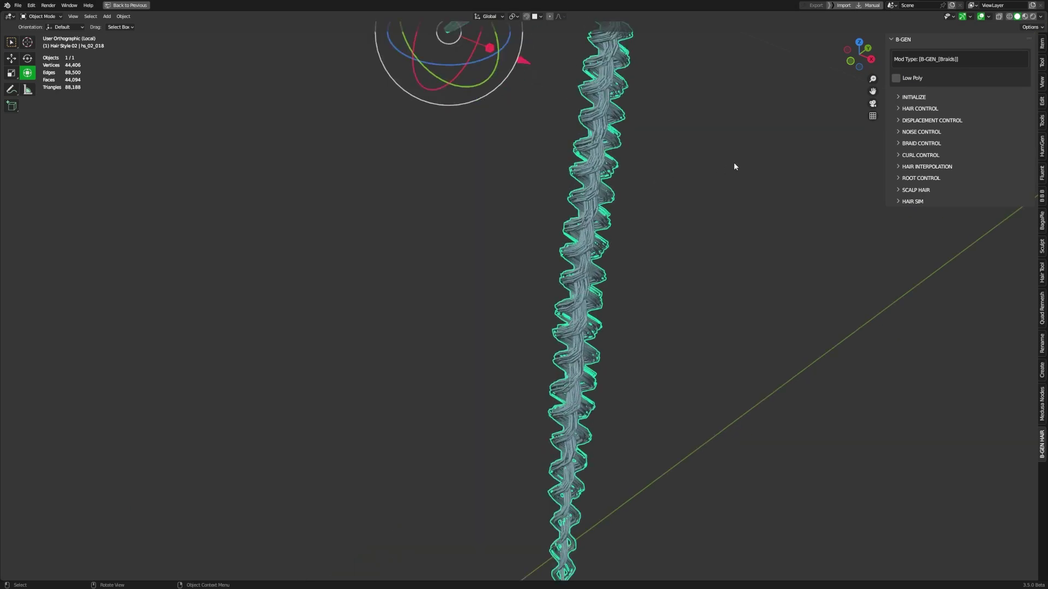
middle_click_drag(738, 232, 834, 179)
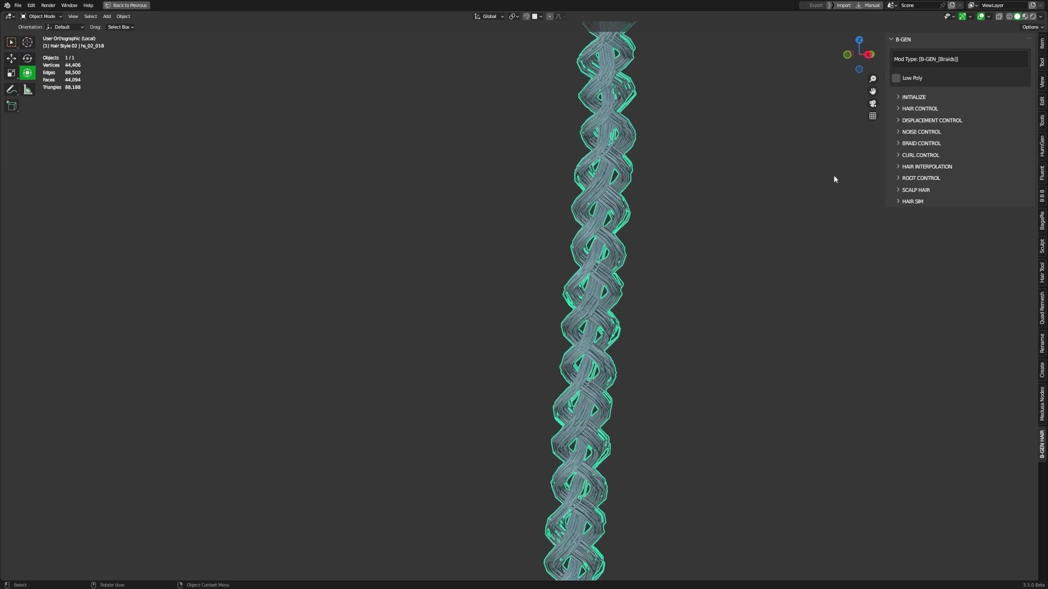
Set the isolated braid's knot Frequency to 7.620 and Width to 0.104 in the braid controls
left_click(907, 143)
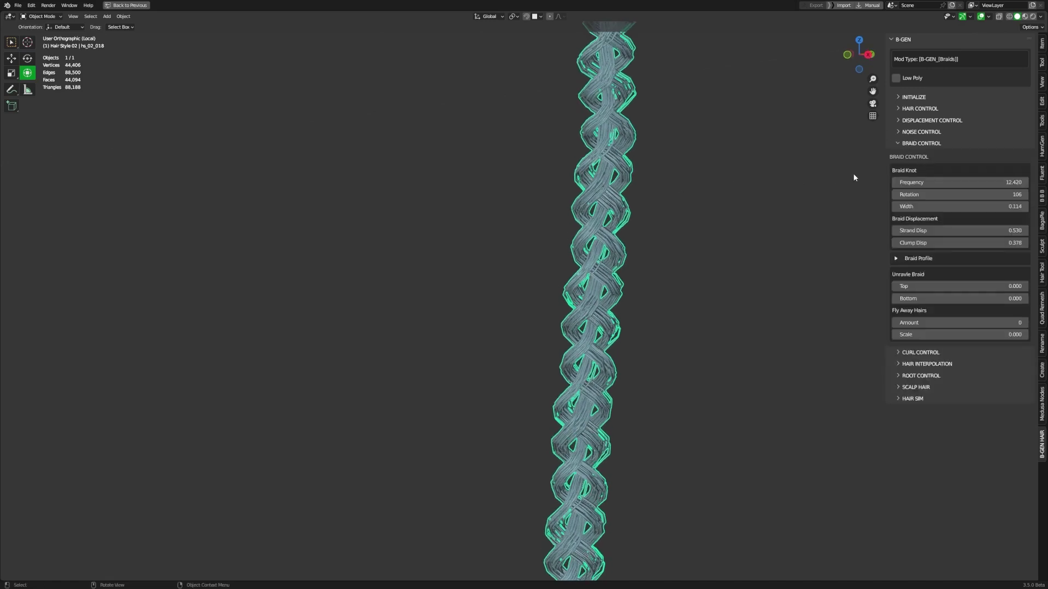
middle_click_drag(777, 214, 777, 194, "ctrl")
middle_click_drag(776, 215, 761, 210, "shift")
left_click_drag(929, 183, 890, 205)
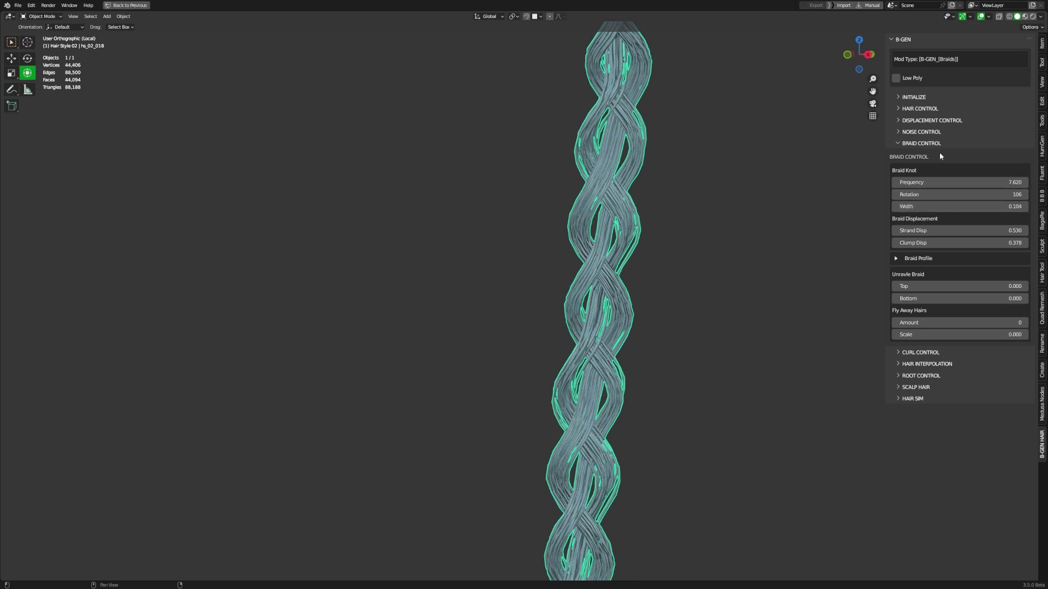
left_click(930, 144)
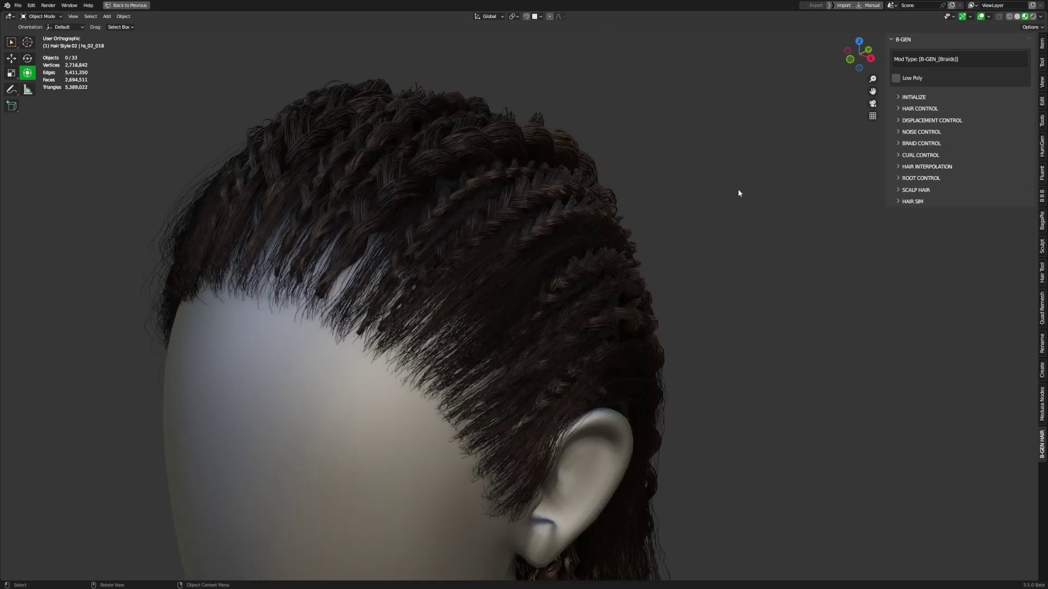
middle_click_drag(649, 208, 629, 192)
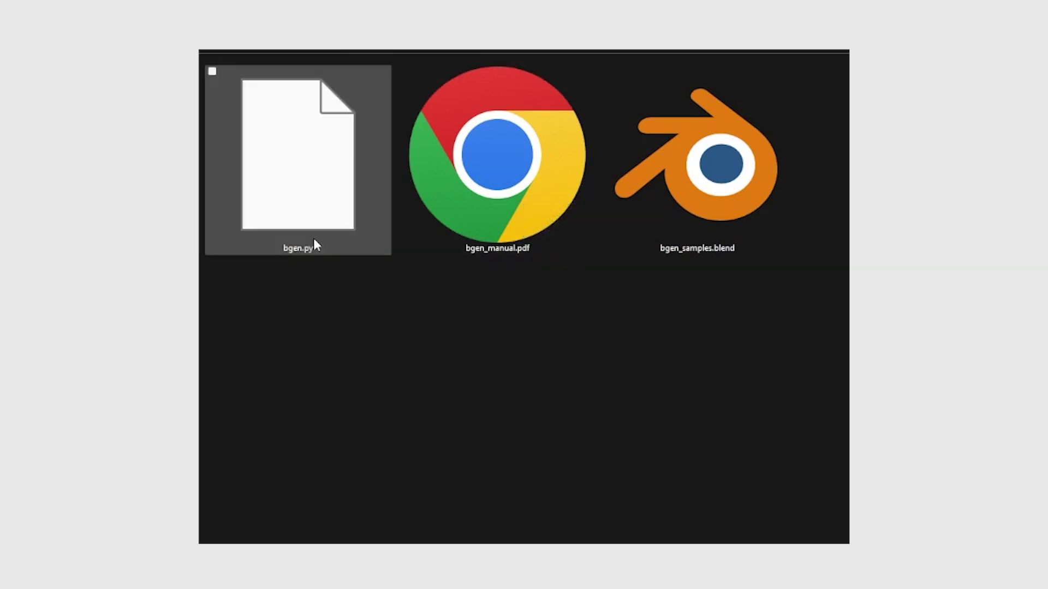
left_click_drag(316, 236, 329, 268)
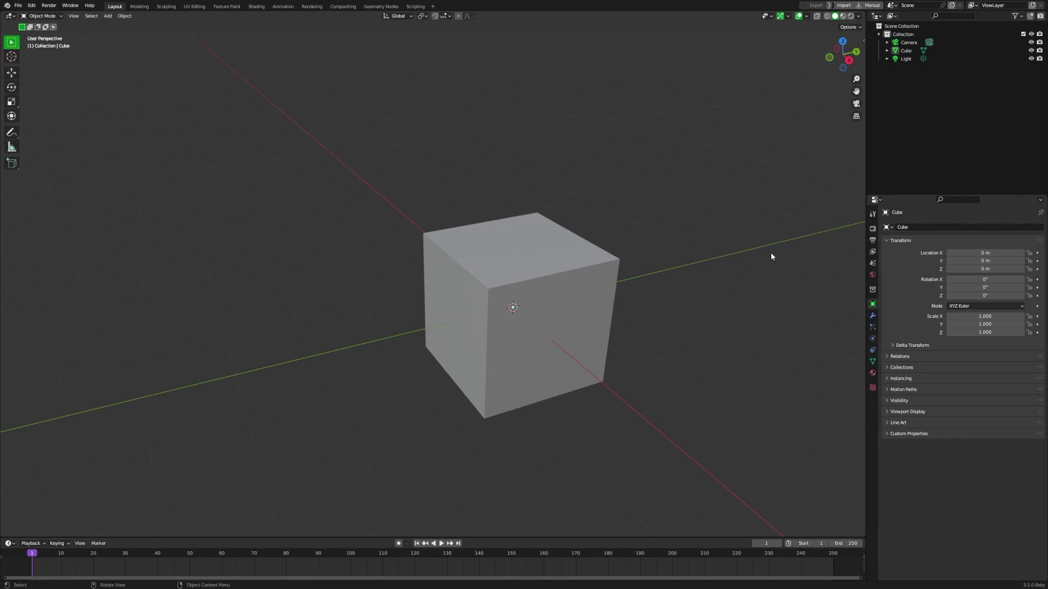
Start an add-on installation from the Preferences and select bgen.py in the asset library's B-GEN folder
left_click(32, 6)
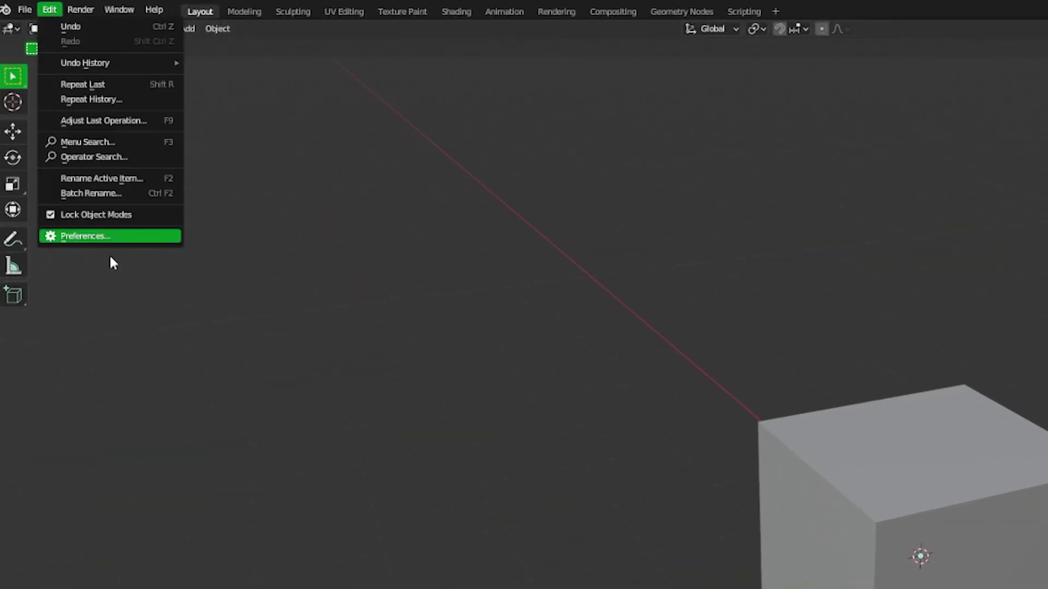
left_click(88, 236)
left_click(28, 176)
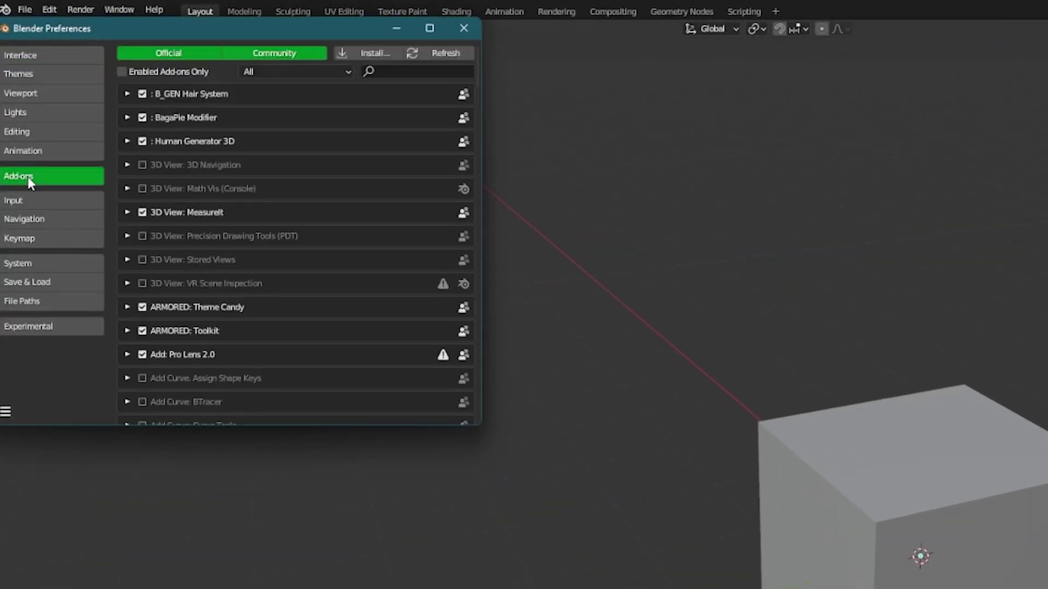
left_click(362, 50)
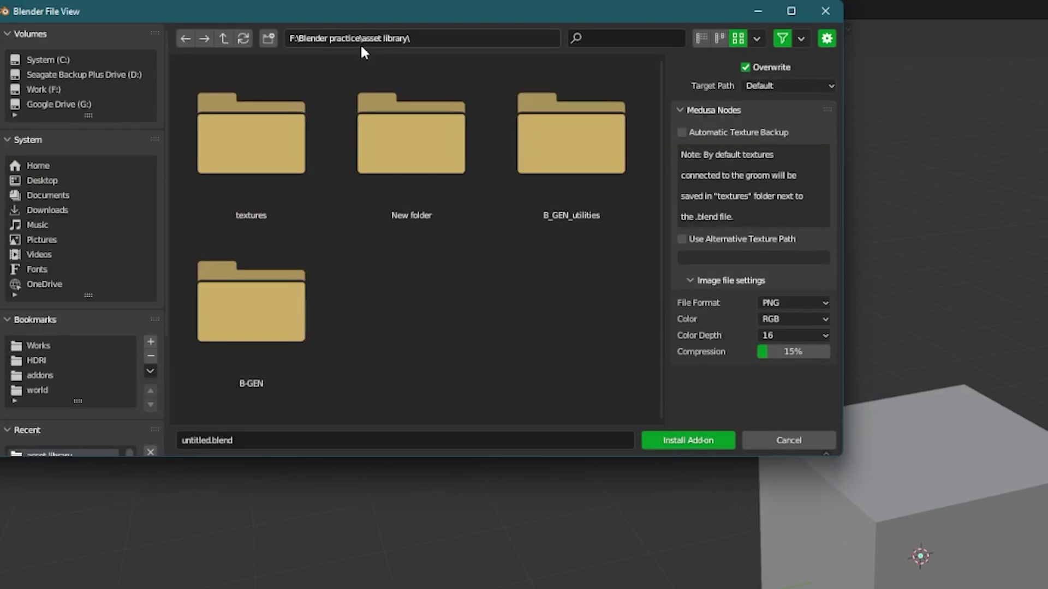
double_click(243, 313)
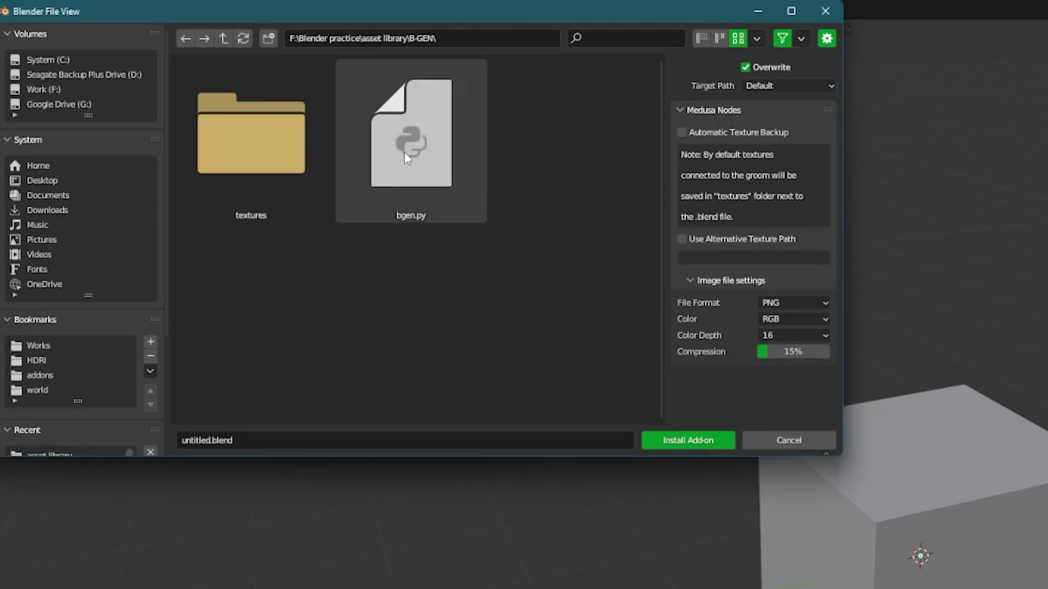
left_click(435, 155)
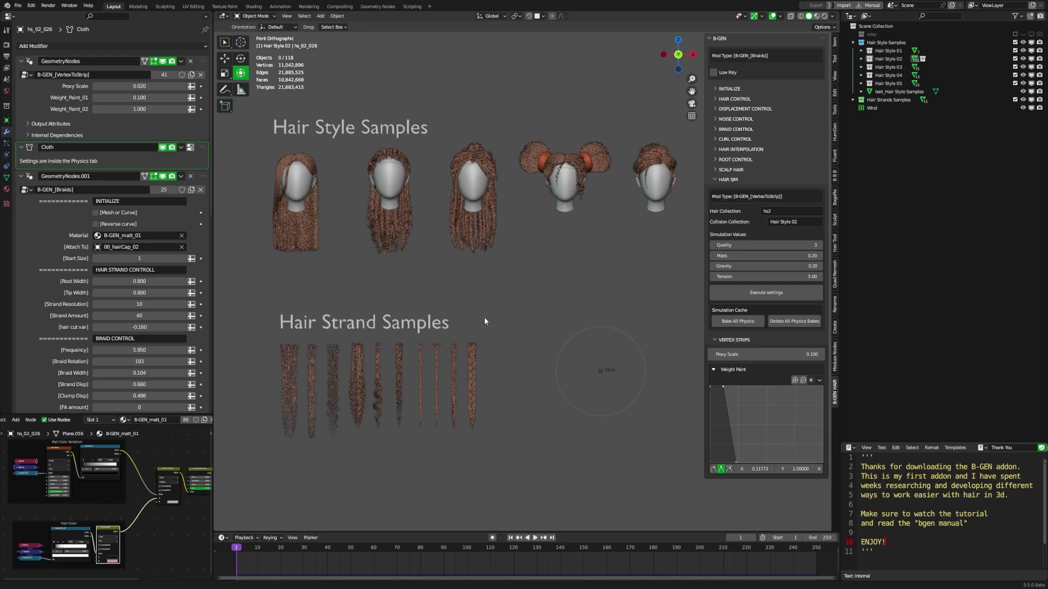
Examine the hair style samples and hair strand samples in the sample scene
middle_click_drag(379, 297, 496, 266, "shift")
scroll(542, 382, "up", 2)
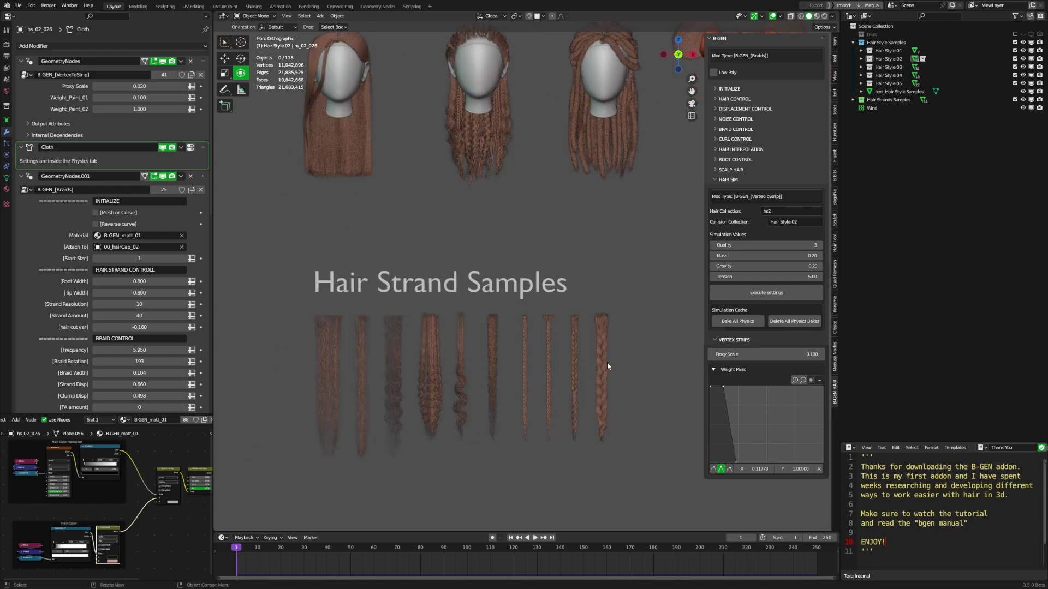
scroll(569, 399, "down", 1)
middle_click_drag(575, 344, 548, 371, "shift")
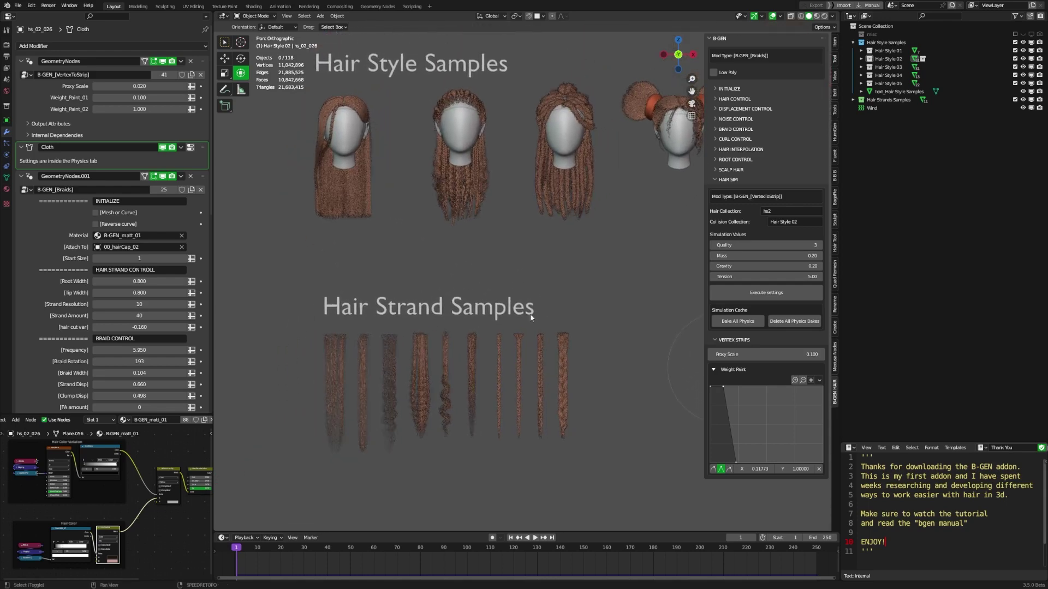
middle_click_drag(476, 257, 483, 380, "shift")
scroll(513, 333, "up", 2)
Select the curly strand hs_02_028 on the Hair Style 02 head and inspect it from several angles
left_click(494, 289)
scroll(486, 354, "up", 3)
mouse_move(509, 339)
middle_mouse_down()
mouse_move(496, 338)
mouse_move(509, 342)
middle_mouse_up()
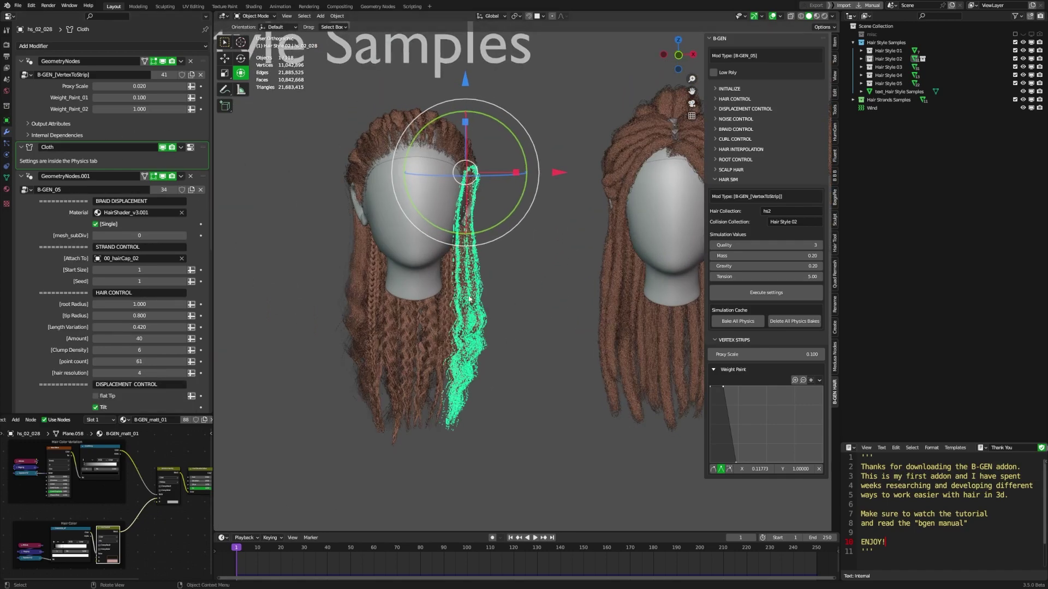
middle_click_drag(461, 257, 475, 261)
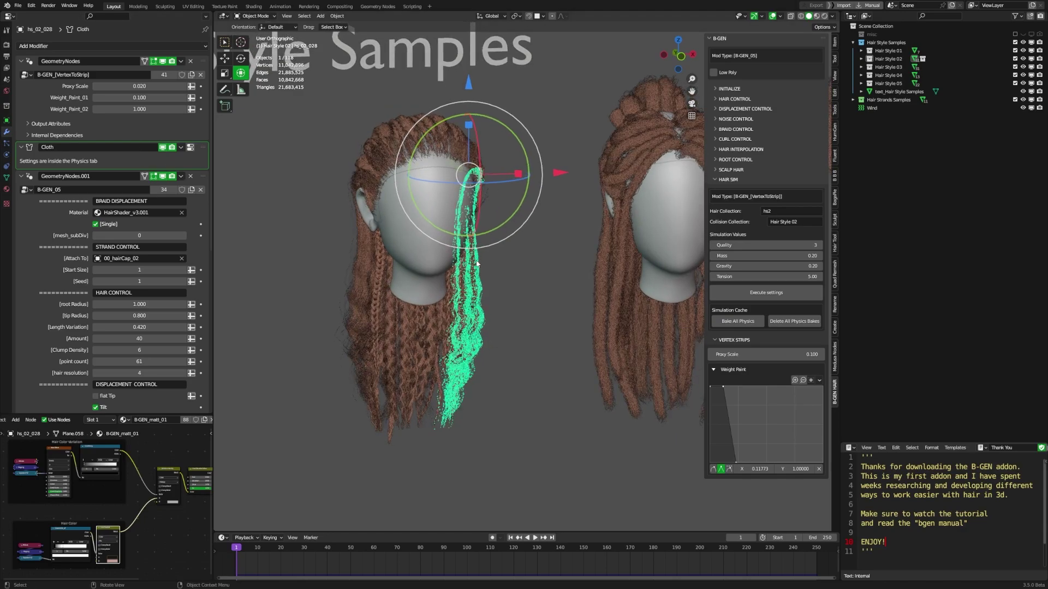
mouse_move(475, 297)
middle_mouse_down()
mouse_move(484, 300)
mouse_move(439, 347)
middle_mouse_up()
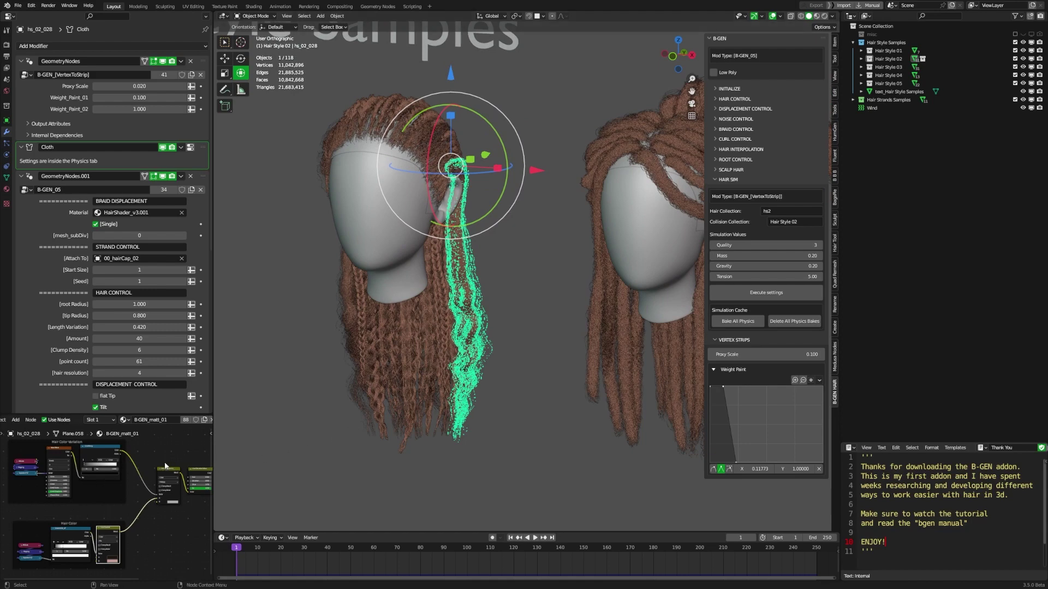
Examine the shader nodes of the B-GEN_matt_01 material
middle_click_drag(169, 466, 144, 477)
scroll(144, 477, "down", 2)
scroll(428, 367, "up", 1)
Show the hairstyles in material preview shading and select the straight hair hs_01_004 on the Hair Style 01 head
middle_click_drag(428, 367, 506, 348)
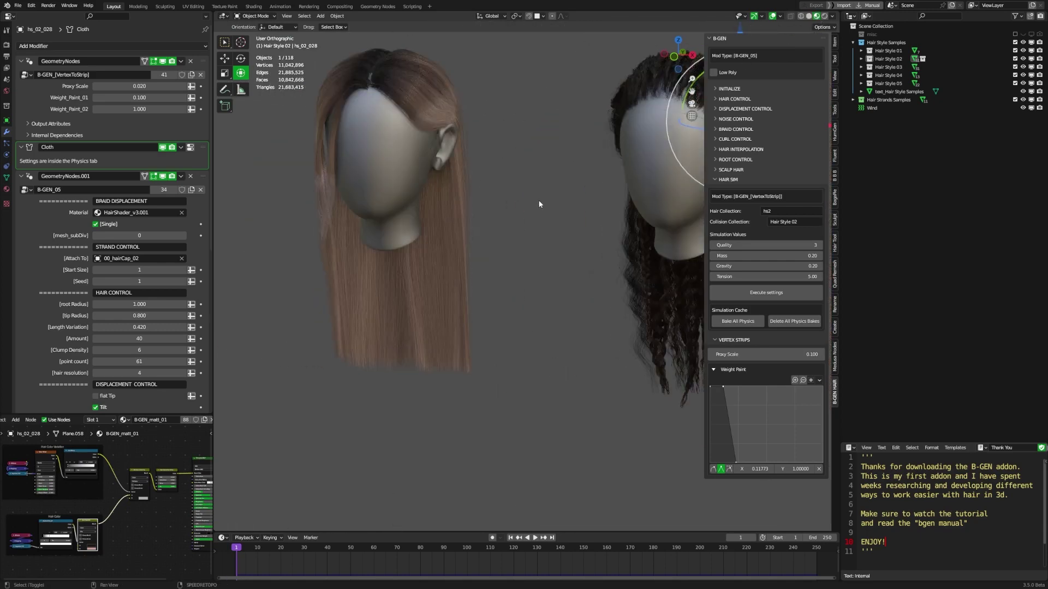
middle_click_drag(541, 205, 547, 244)
scroll(517, 275, "up", 2)
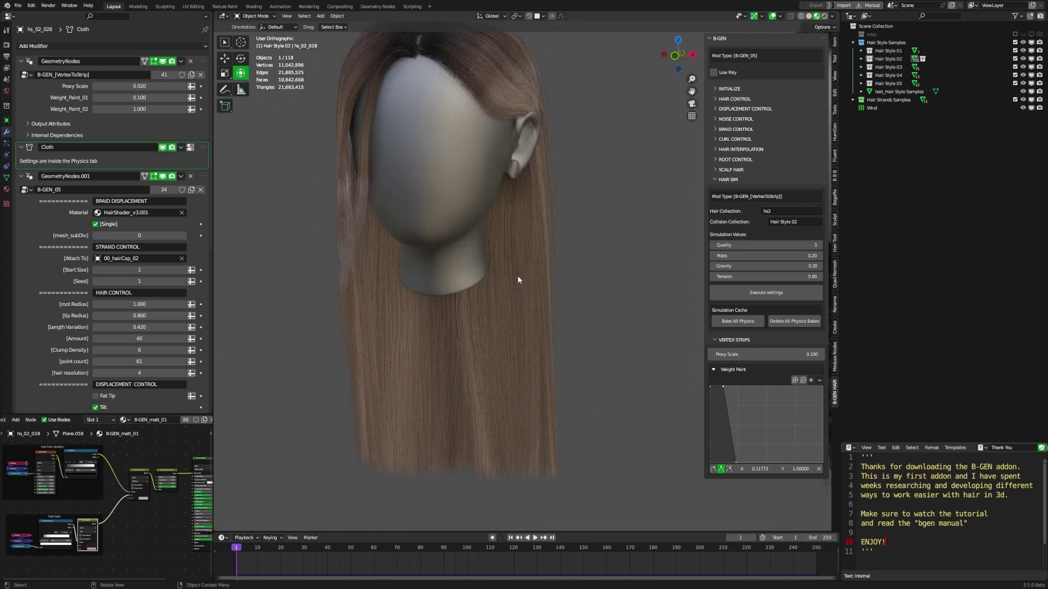
scroll(524, 264, "up", 2)
left_click(371, 322)
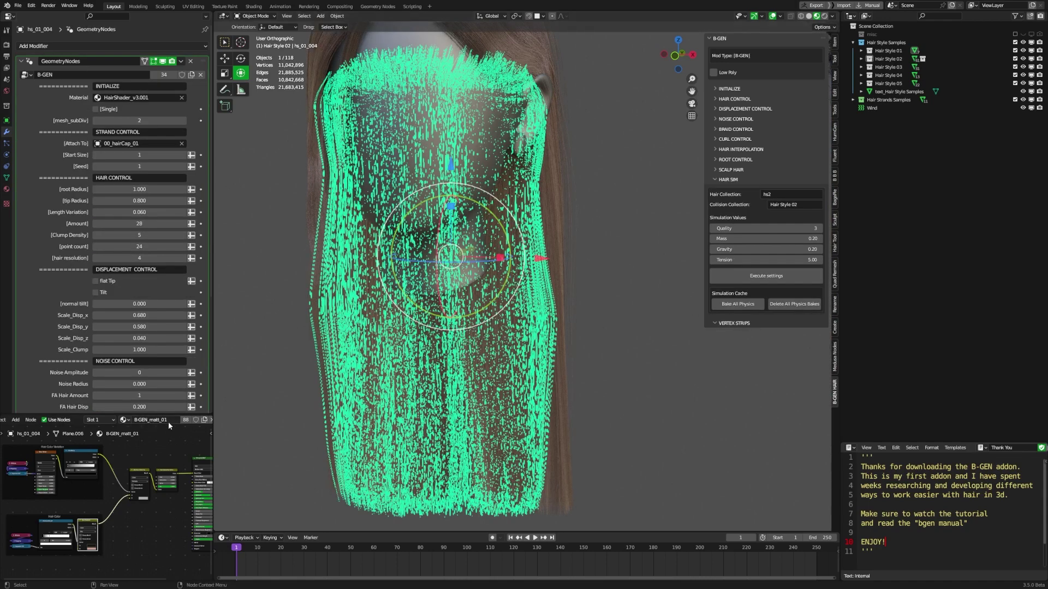
Deselect the straight hair and move the color ramp stop in the B-GEN_matt_01 shader to position 0.286
left_click(582, 276)
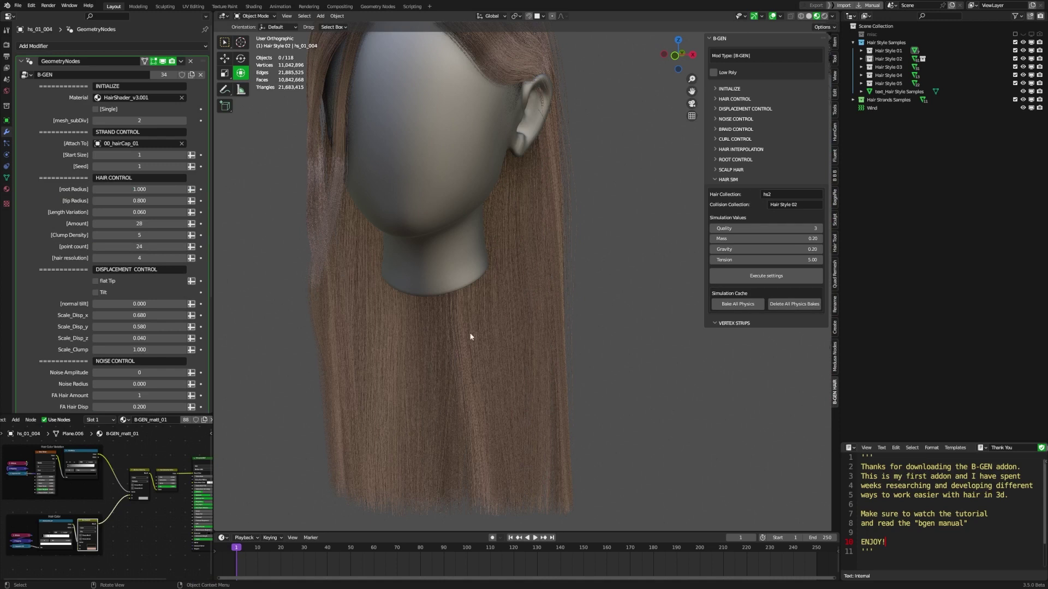
scroll(157, 491, "up", 4)
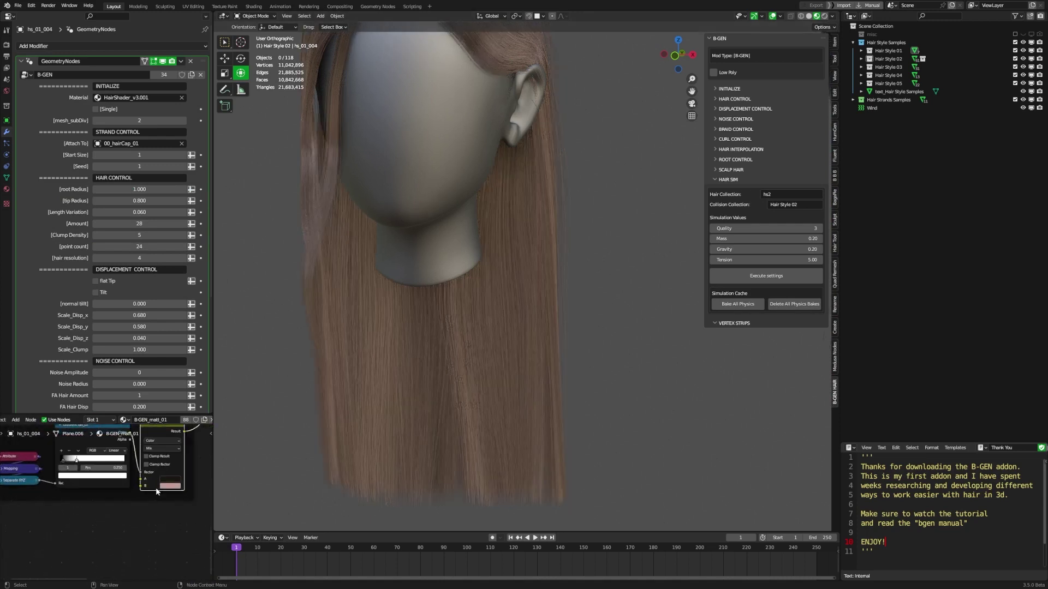
scroll(156, 492, "up", 3)
middle_click_drag(136, 492, 48, 541)
scroll(100, 507, "up", 5)
scroll(99, 507, "down", 3)
middle_click_drag(395, 346, 236, 509)
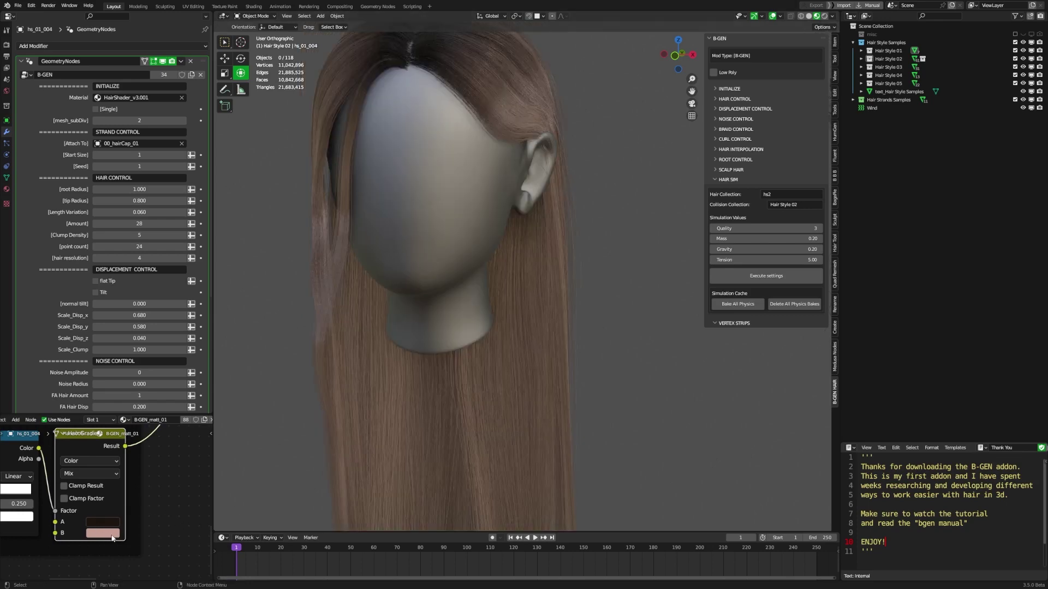
scroll(454, 402, "down", 1)
scroll(102, 539, "down", 1)
middle_click_drag(96, 537, 206, 516)
scroll(88, 483, "up", 1)
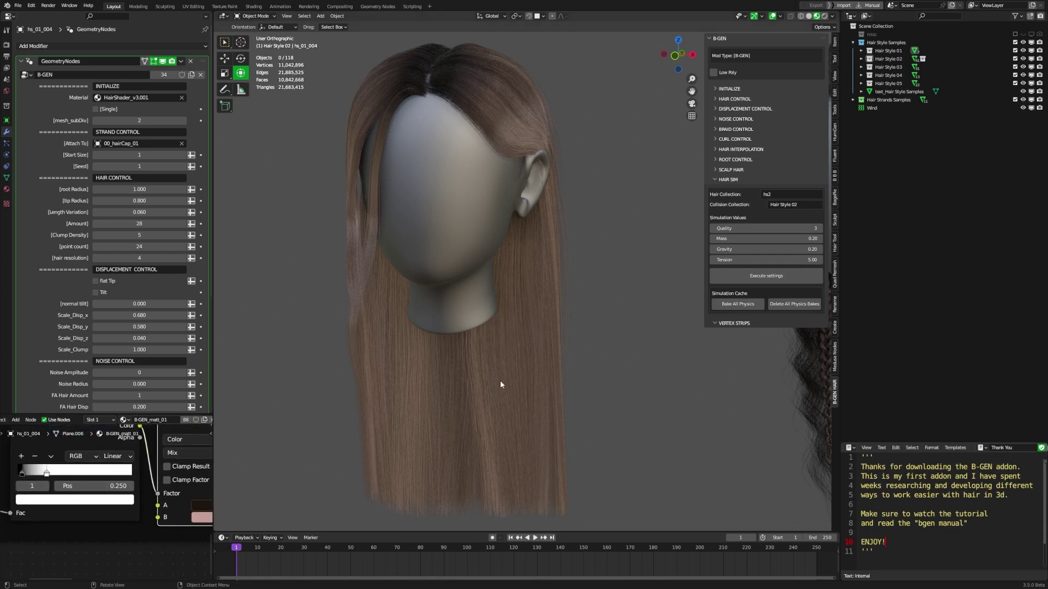
middle_click_drag(501, 385, 478, 384)
mouse_move(50, 473)
left_mouse_down()
mouse_move(115, 471)
mouse_move(70, 471)
left_mouse_up()
Darken the B color of the color mix node in B-GEN_matt_01 to a value of about 0.369
middle_click_drag(190, 510, 182, 508)
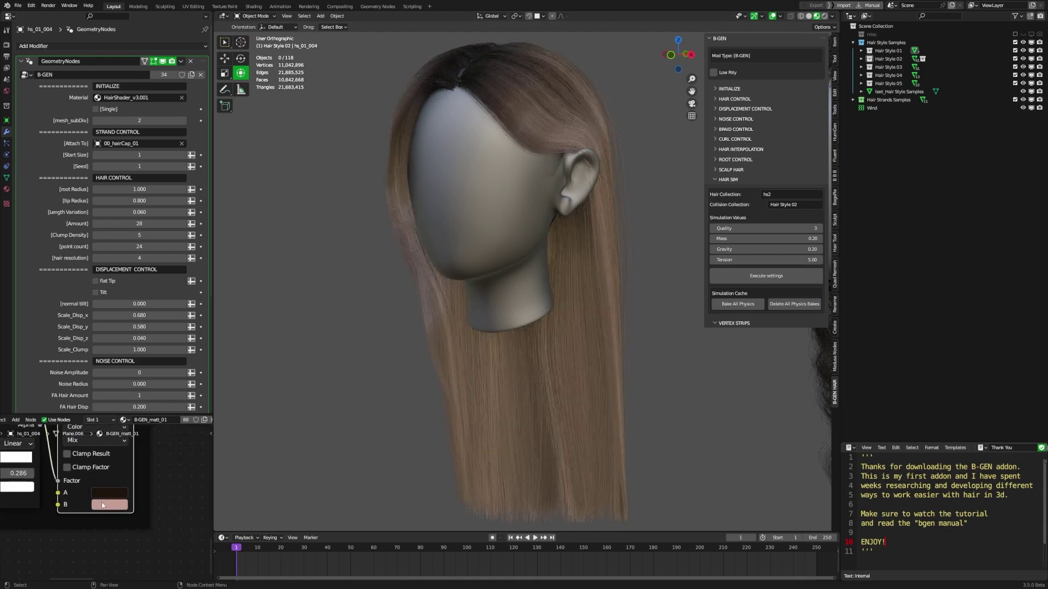
left_click(102, 505)
mouse_move(184, 369)
left_mouse_down()
mouse_move(184, 414)
mouse_move(184, 374)
left_mouse_up()
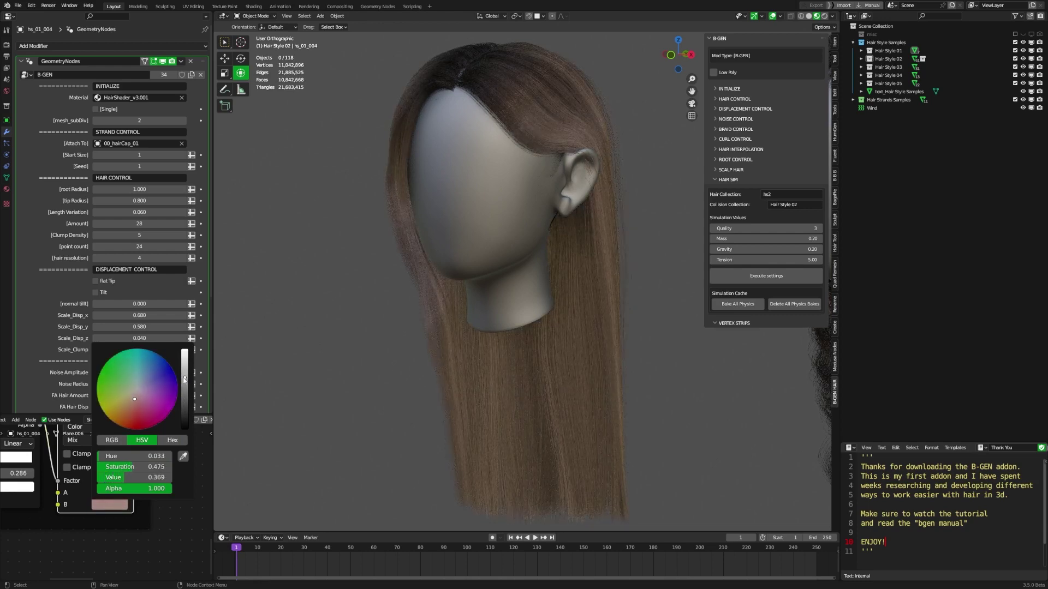
Examine the hair strand samples in close-up, from the braided strands across to the wavy and straight ones
scroll(513, 345, "down", 5)
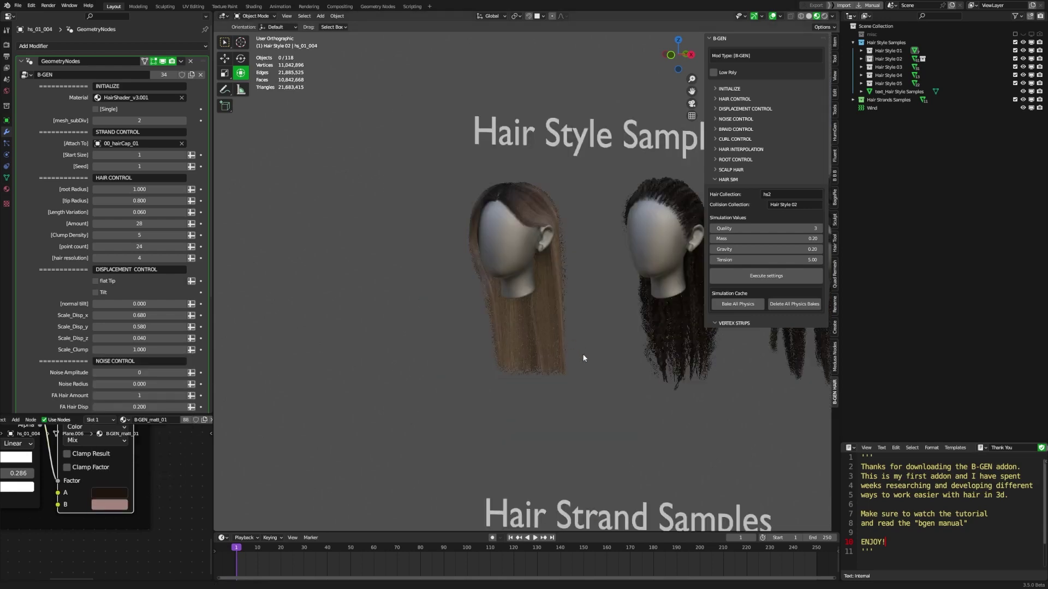
key("KP_1")
scroll(515, 337, "down", 3)
middle_click_drag(494, 342, 491, 343)
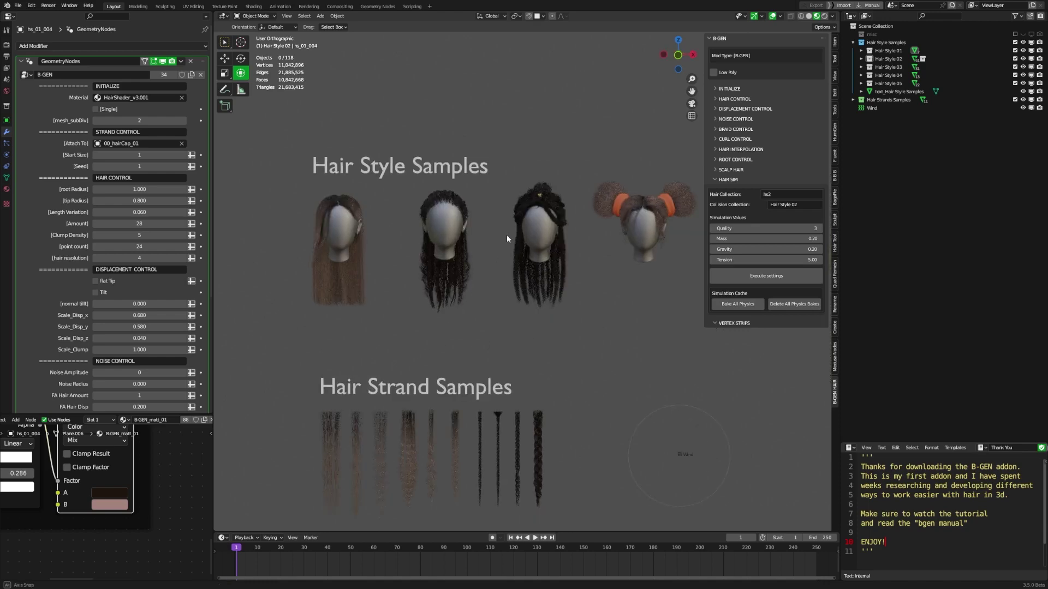
middle_click_drag(415, 513, 503, 390, "shift")
scroll(503, 391, "up", 5)
middle_click_drag(499, 326, 412, 254, "shift")
scroll(601, 321, "up", 3)
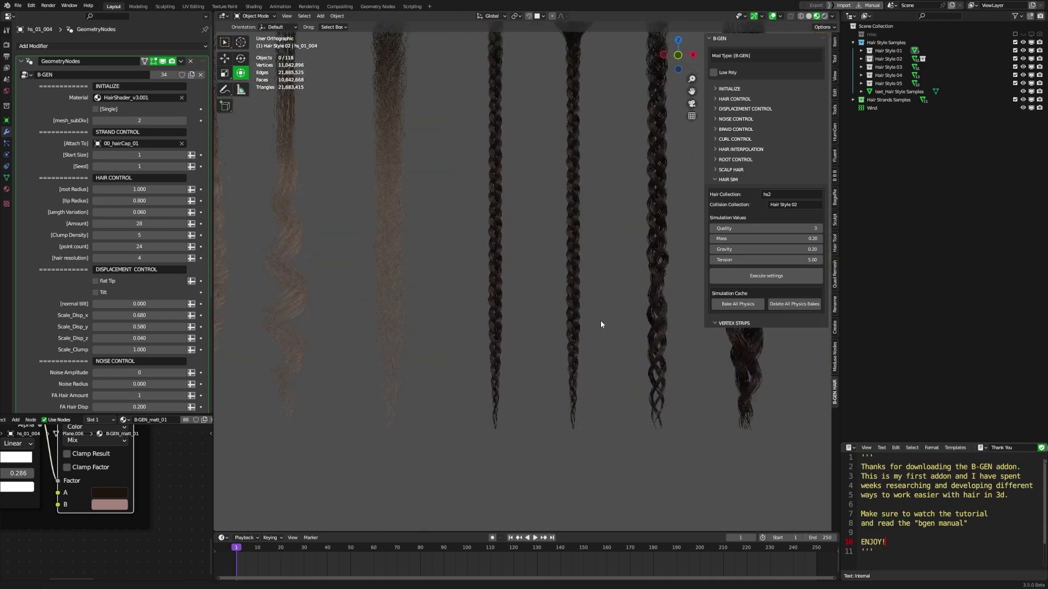
middle_click_drag(600, 321, 636, 365, "shift")
middle_click_drag(299, 310, 607, 296, "shift")
middle_click_drag(404, 296, 625, 294, "shift")
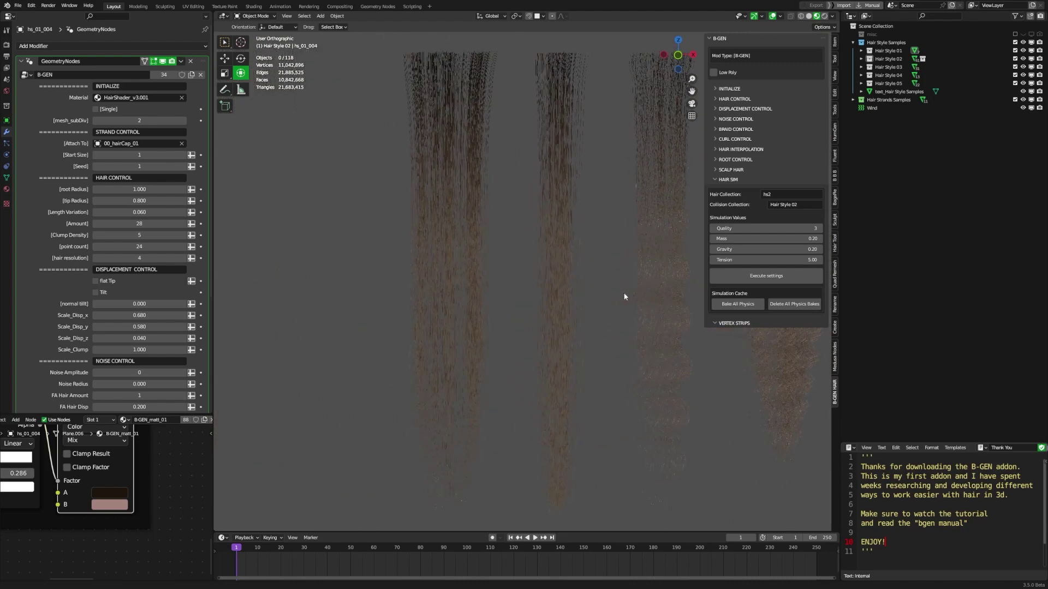
scroll(530, 292, "down", 3)
scroll(557, 291, "down", 4)
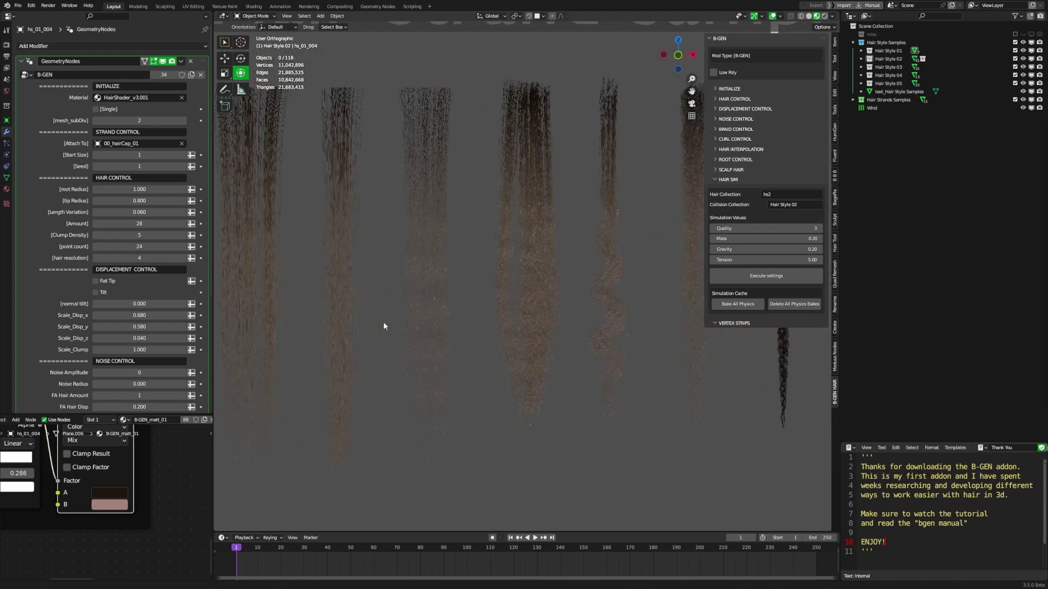
Show the samples in front view and select all ten hair strand samples, with the wide wavy strand bgen_hs_004 active
middle_click_drag(582, 228, 488, 367, "shift")
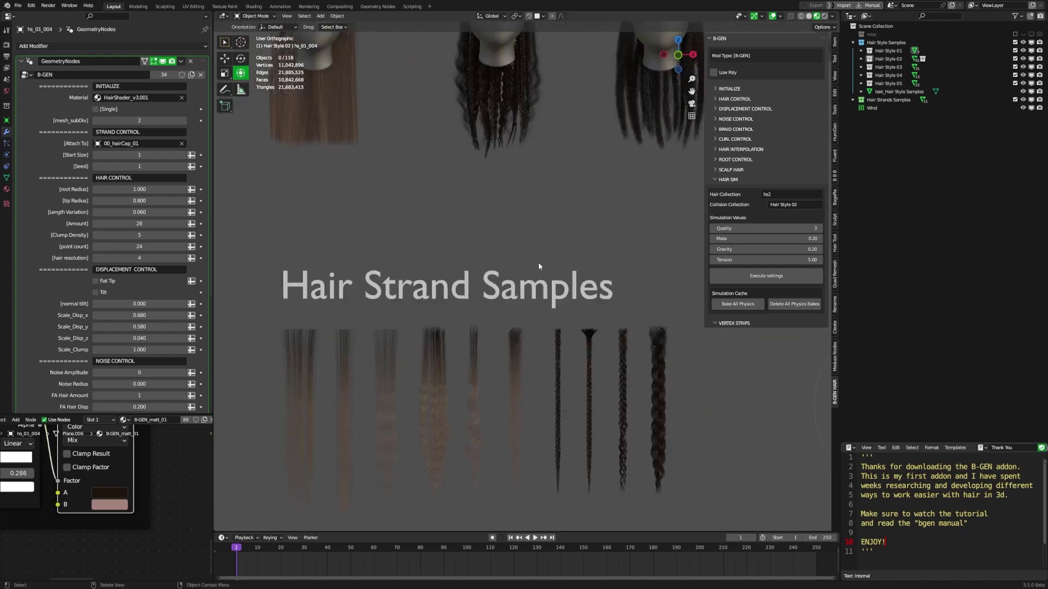
scroll(529, 194, "down", 3)
middle_click_drag(518, 269, 529, 370, "shift")
key("KP_1")
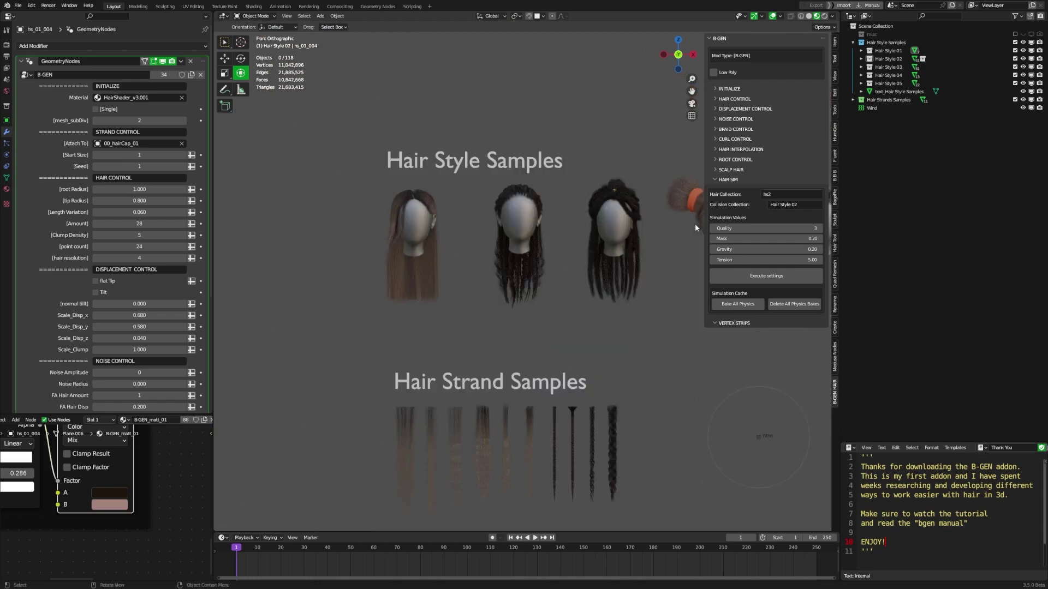
middle_click_drag(696, 227, 711, 149, "shift")
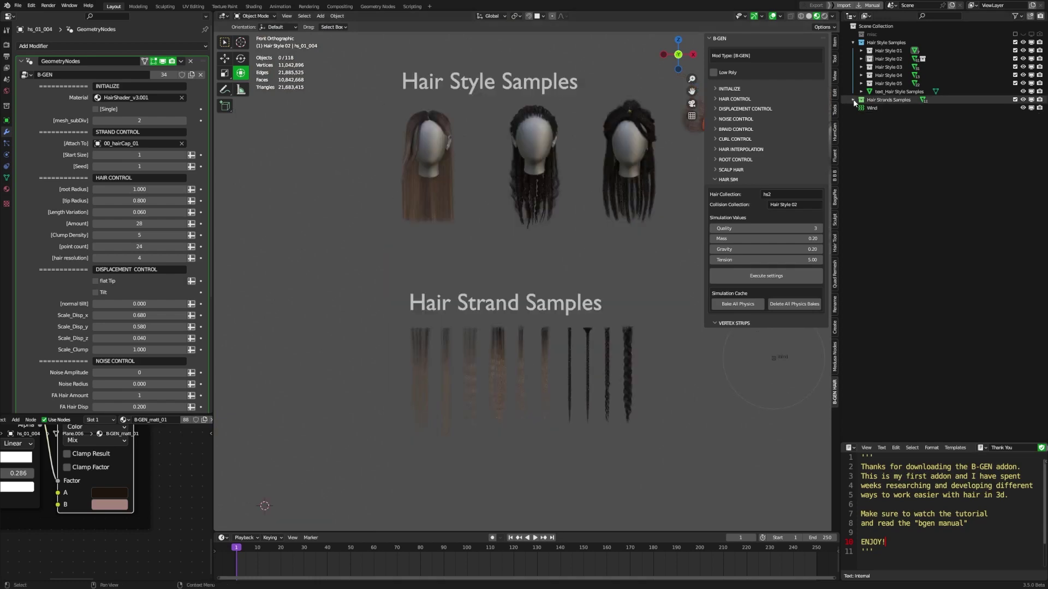
left_click(493, 365)
left_click_drag(654, 345, 397, 418)
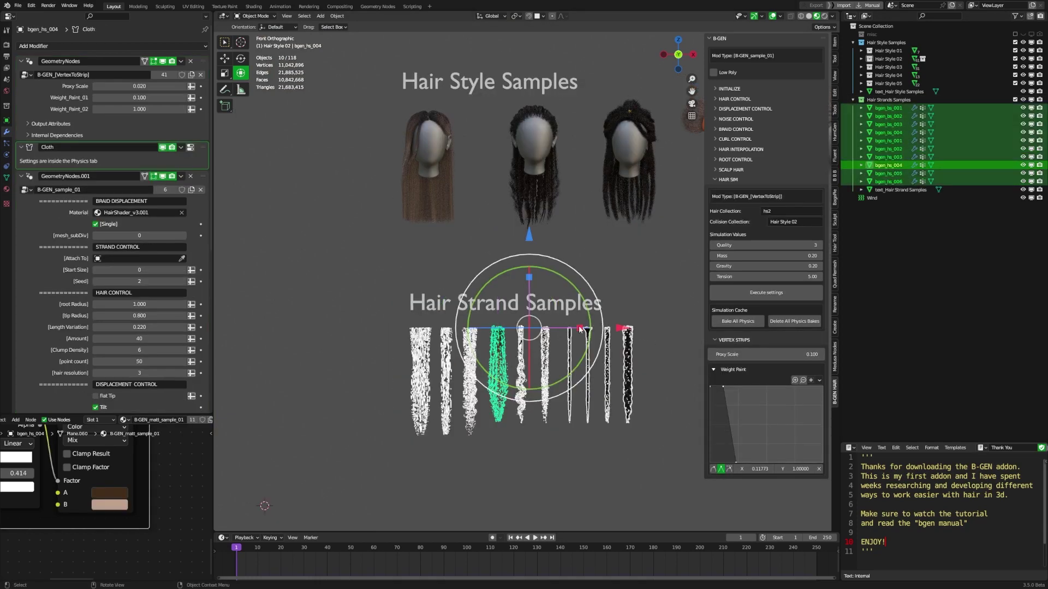
scroll(397, 418, "up", 2)
middle_click_drag(534, 298, 521, 189, "shift")
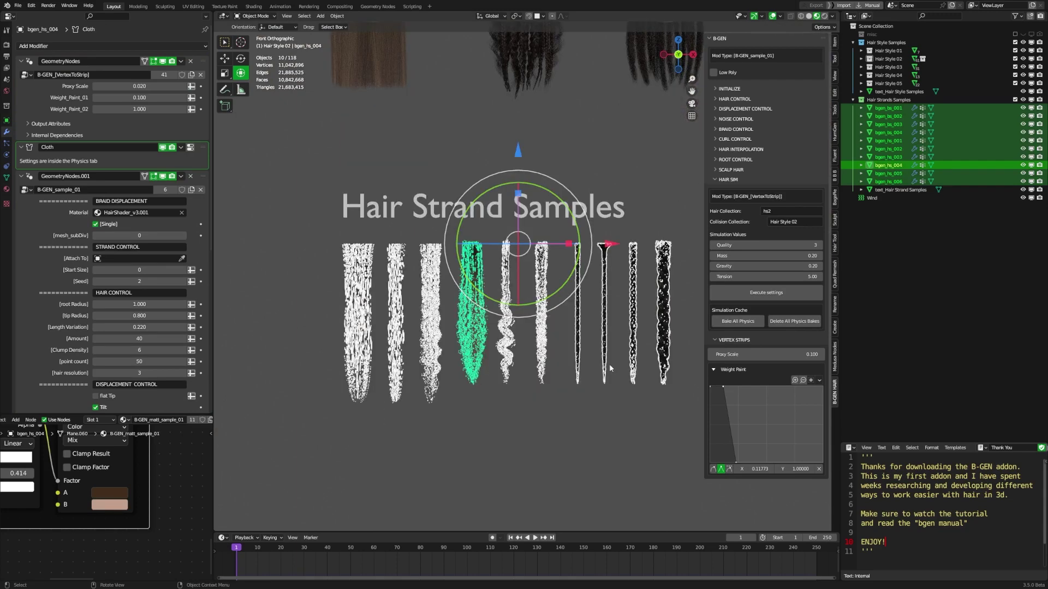
scroll(589, 133, "down", 1)
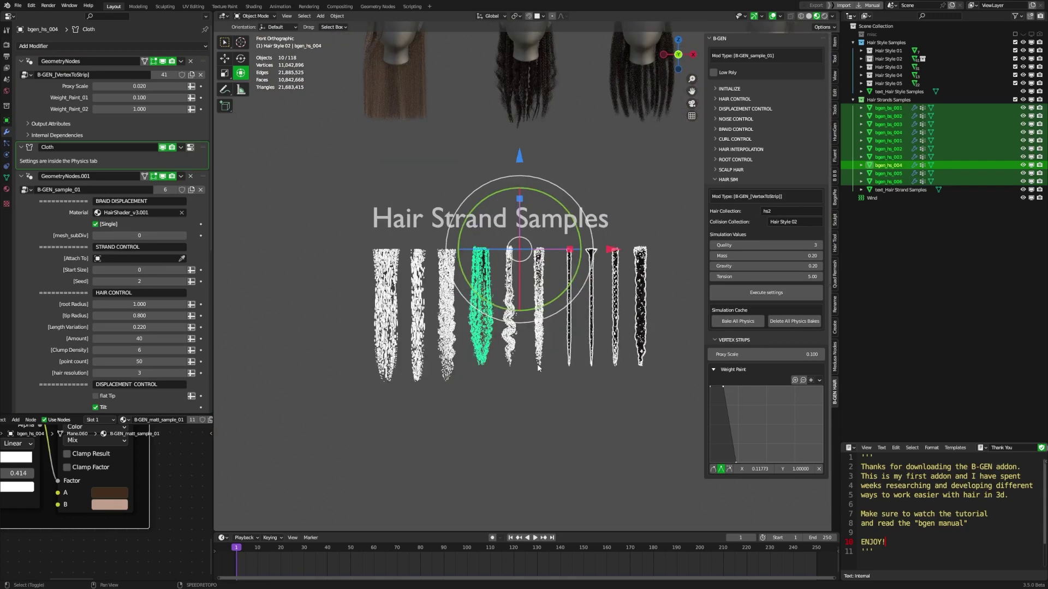
Look over the row of hair style samples, from the dreadlocks and puff styles back to the straight hair
middle_click_drag(635, 38, 603, 267, "shift")
scroll(603, 267, "up", 2)
middle_click_drag(678, 281, 386, 279, "shift")
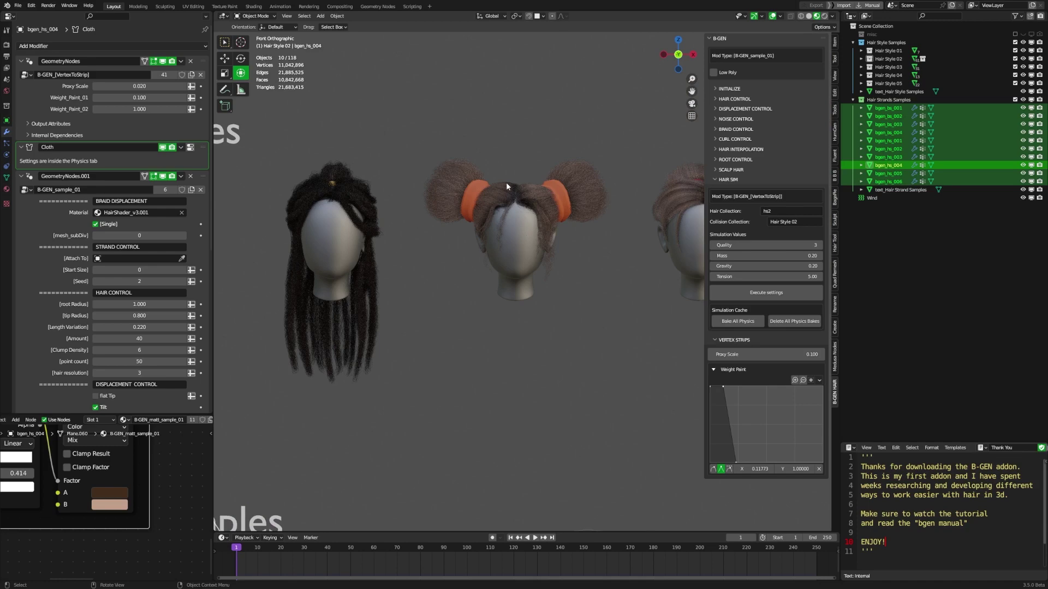
middle_click_drag(623, 301, 951, 264, "shift")
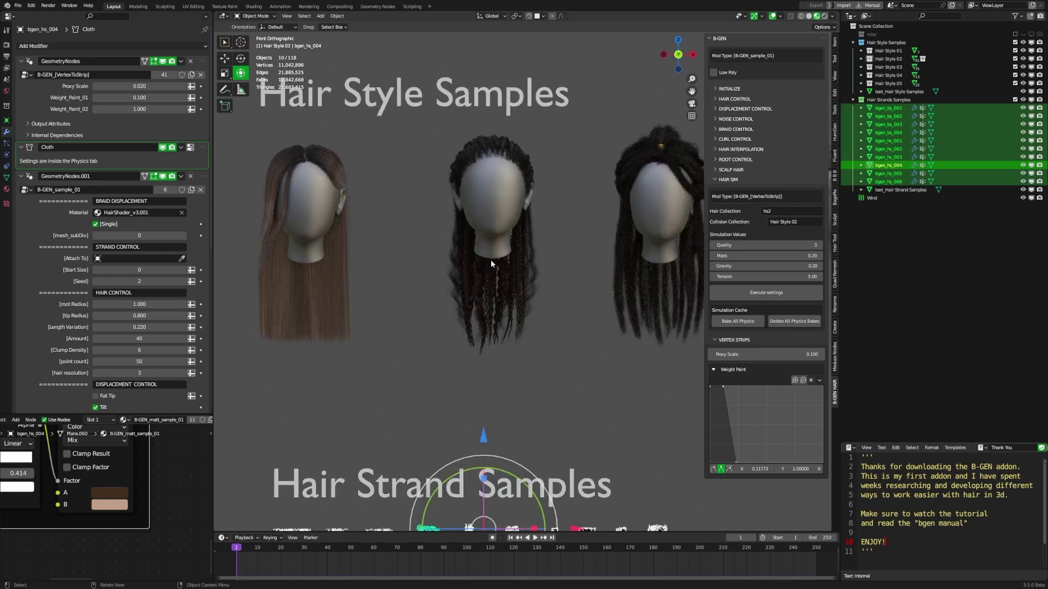
scroll(467, 284, "down", 1, "ctrl")
scroll(494, 189, "up", 2)
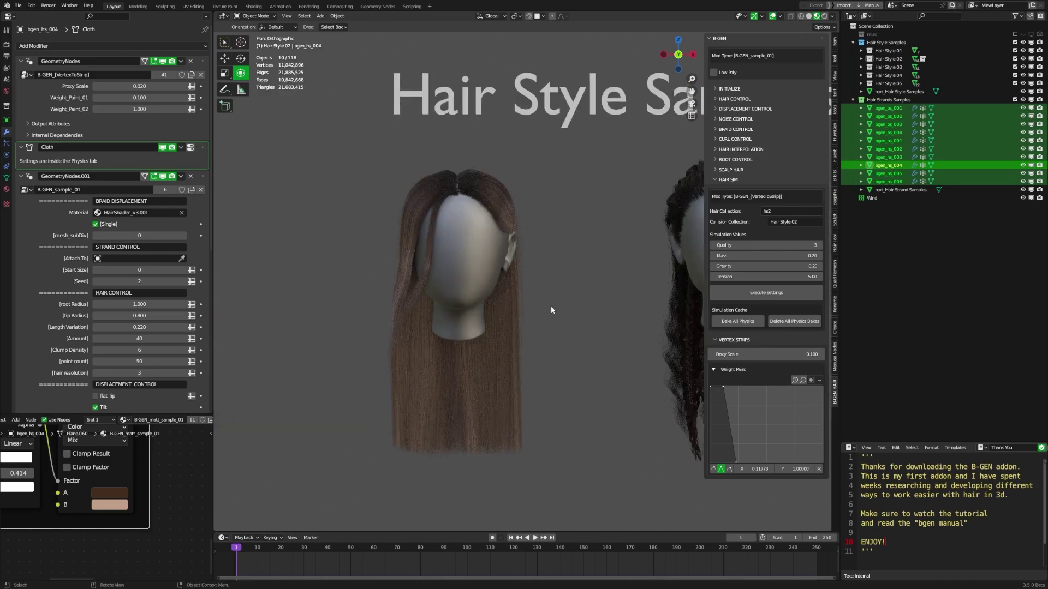
scroll(453, 309, "up", 3, "ctrl")
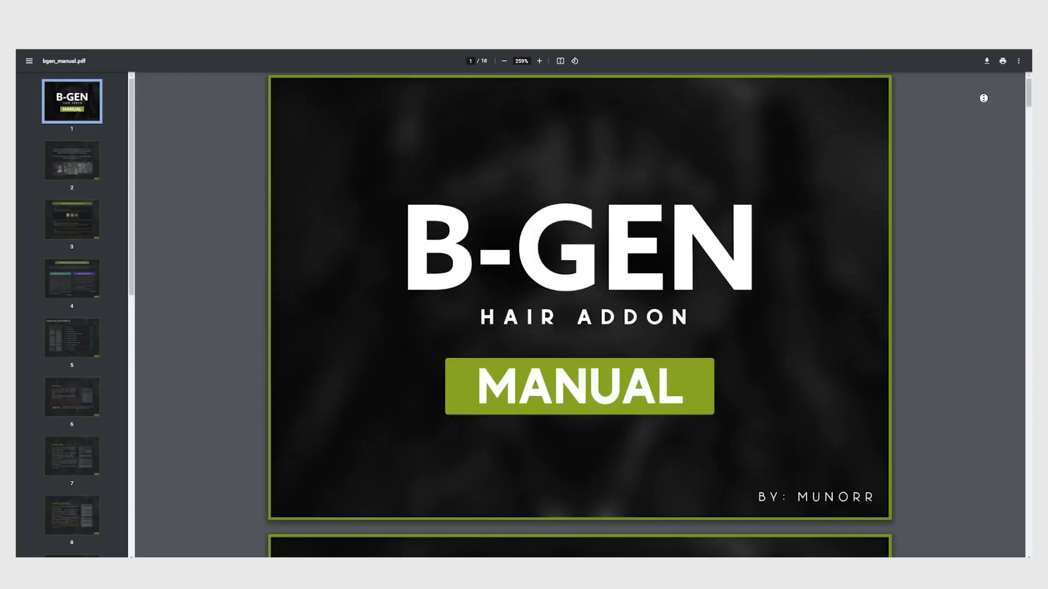
Switch to bgen_manual.pdf and read the introduction, installation steps, Vertex to Strips and Linear Mesh methods, and table of contents
scroll(983, 98, "down", 4)
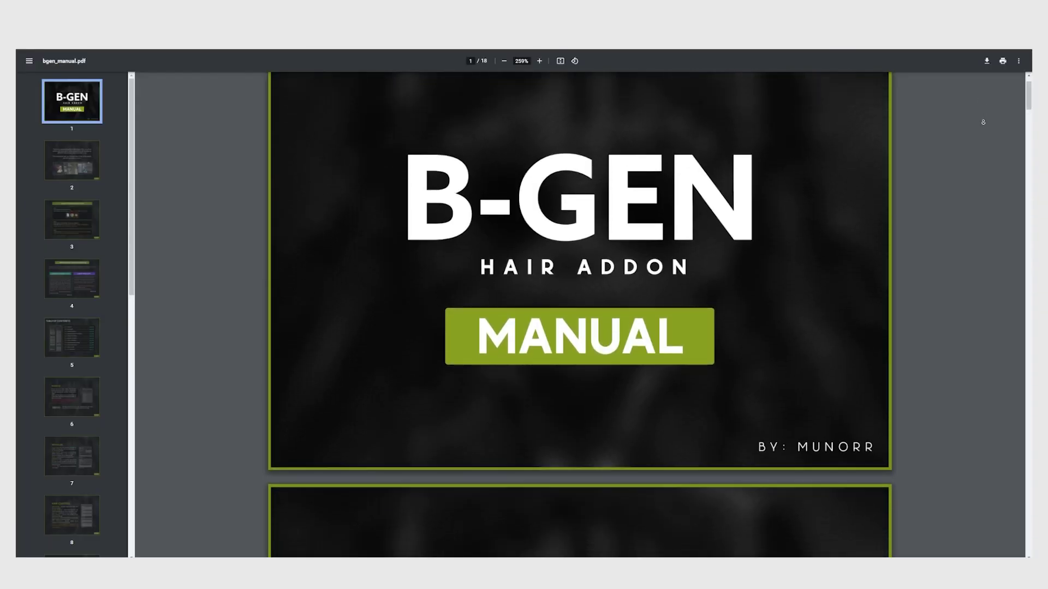
scroll(983, 123, "down", 7)
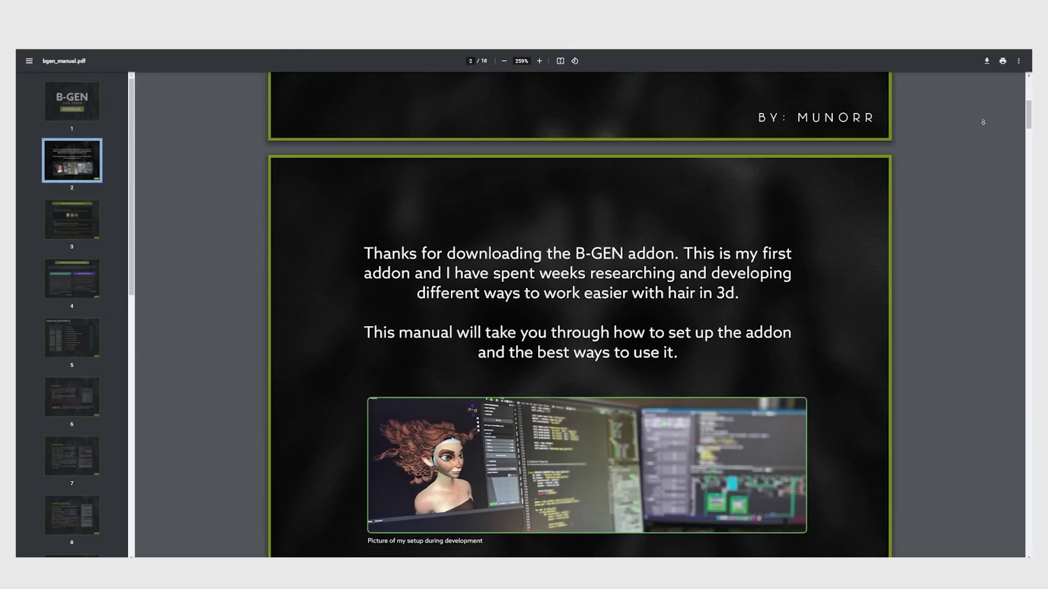
scroll(981, 135, "down", 11)
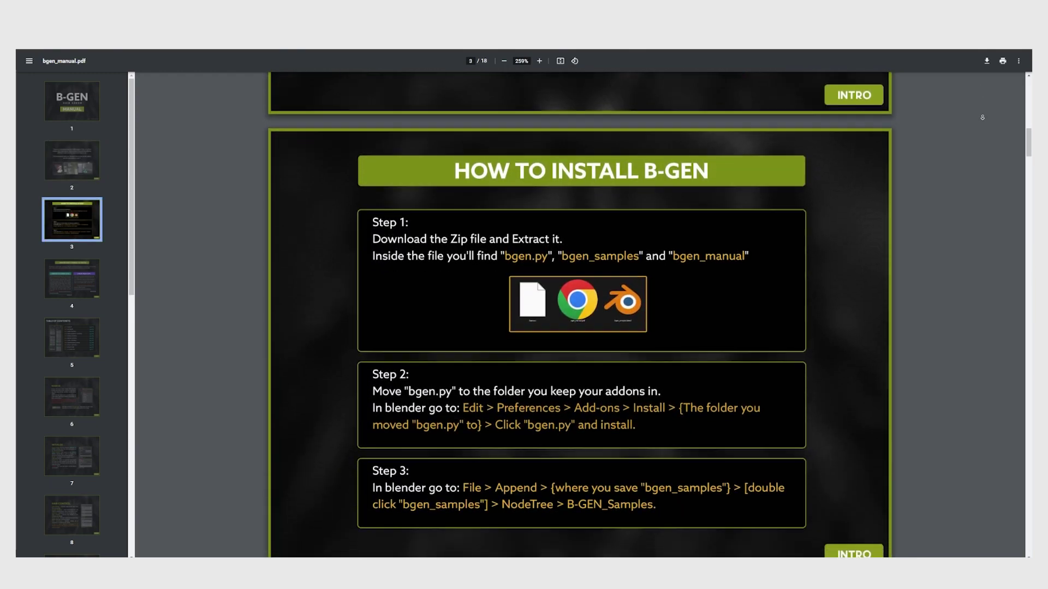
scroll(980, 132, "down", 10)
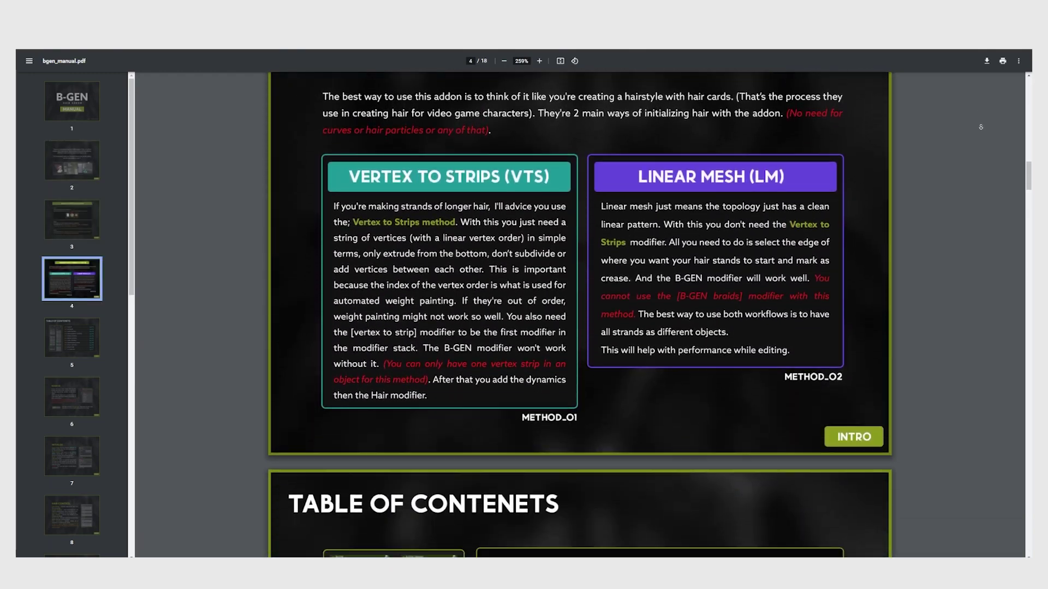
scroll(980, 126, "down", 9)
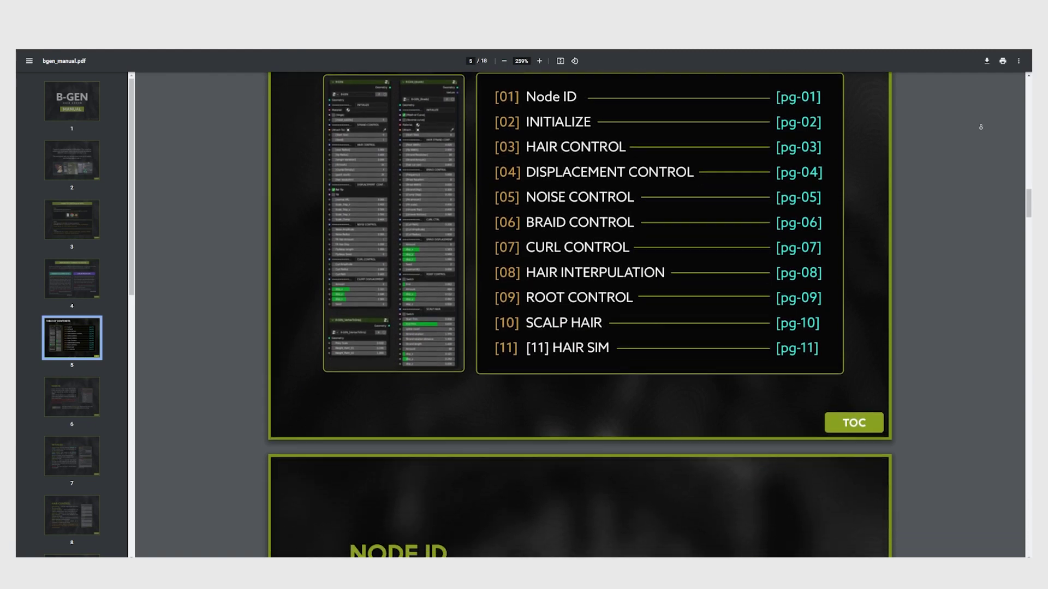
Read the manual's control pages from Node ID and Initialize through Braid, Curl, Hair Interpolation and Root Control toward the end
scroll(981, 129, "down", 10)
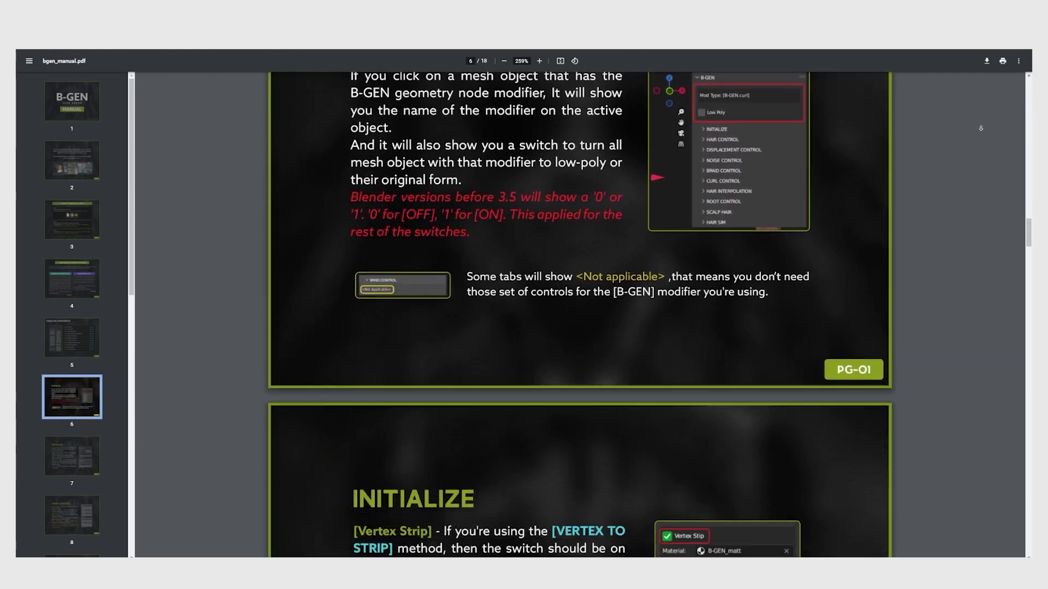
scroll(981, 128, "down", 10)
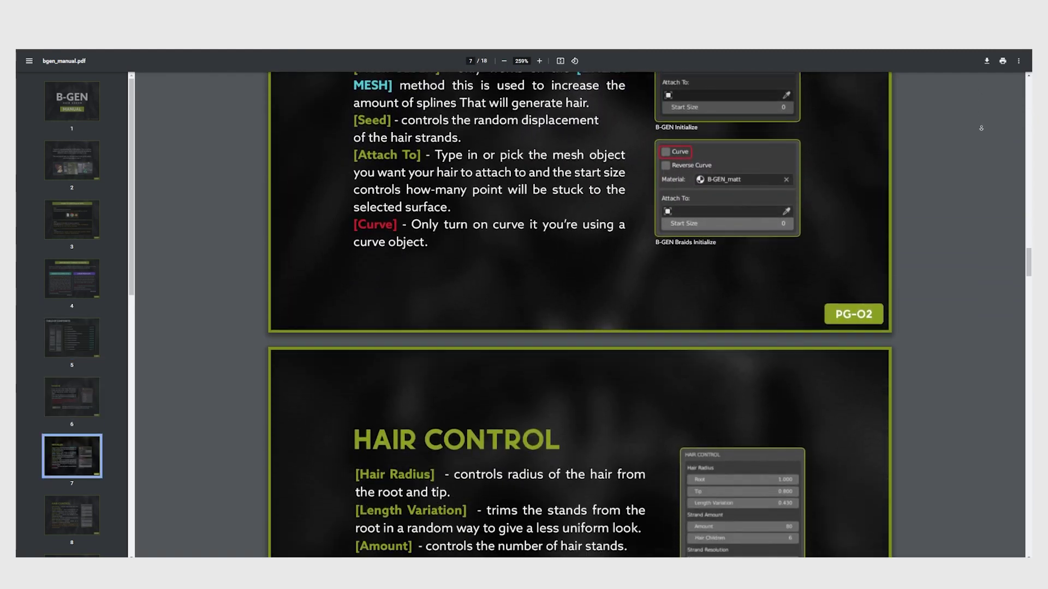
scroll(980, 128, "down", 11)
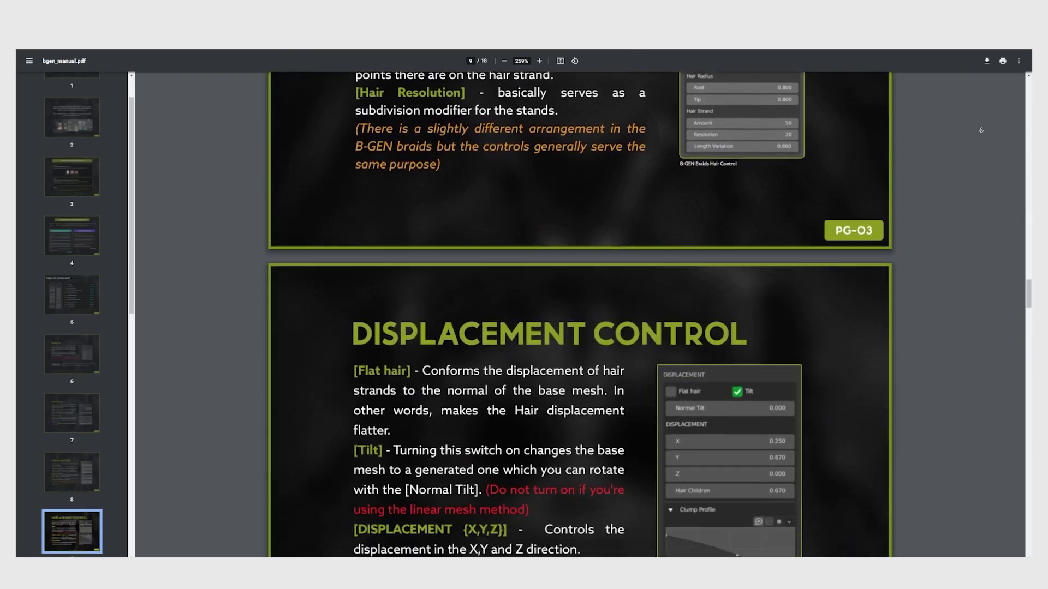
scroll(980, 130, "down", 10)
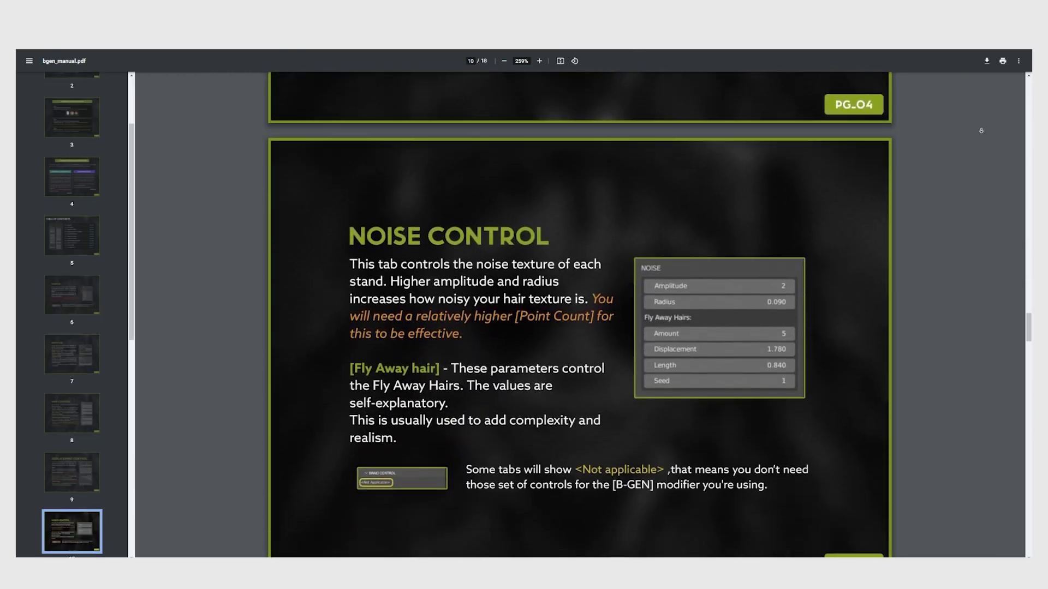
scroll(980, 131, "down", 12)
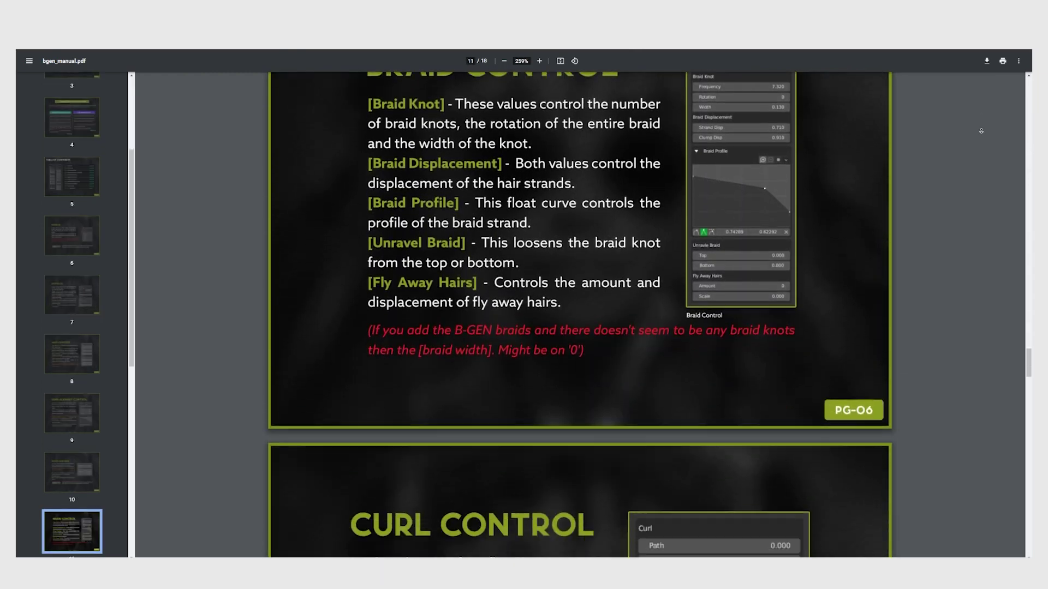
scroll(980, 131, "down", 7)
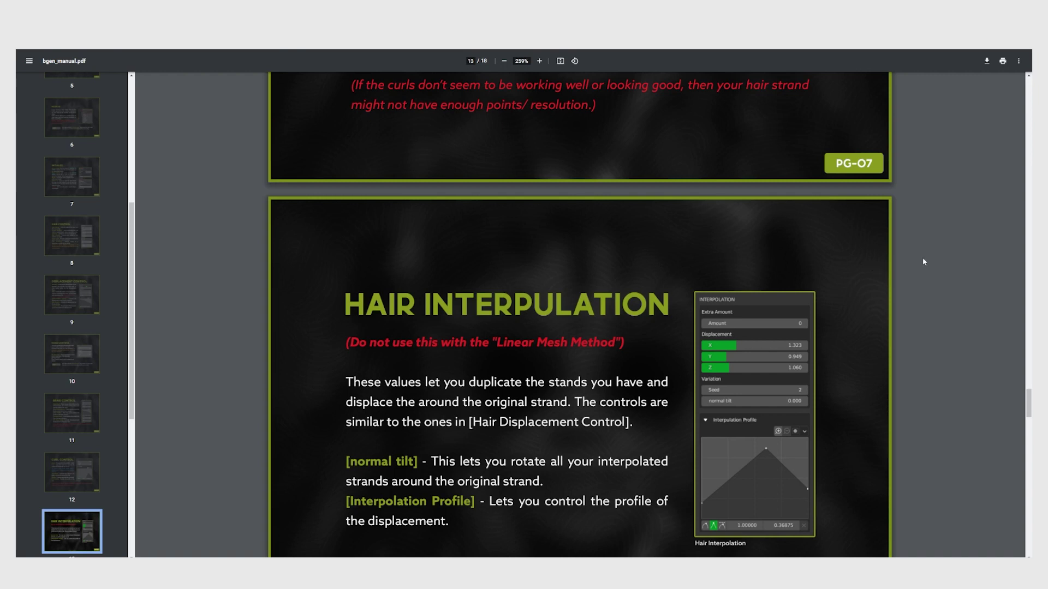
scroll(917, 263, "down", 10)
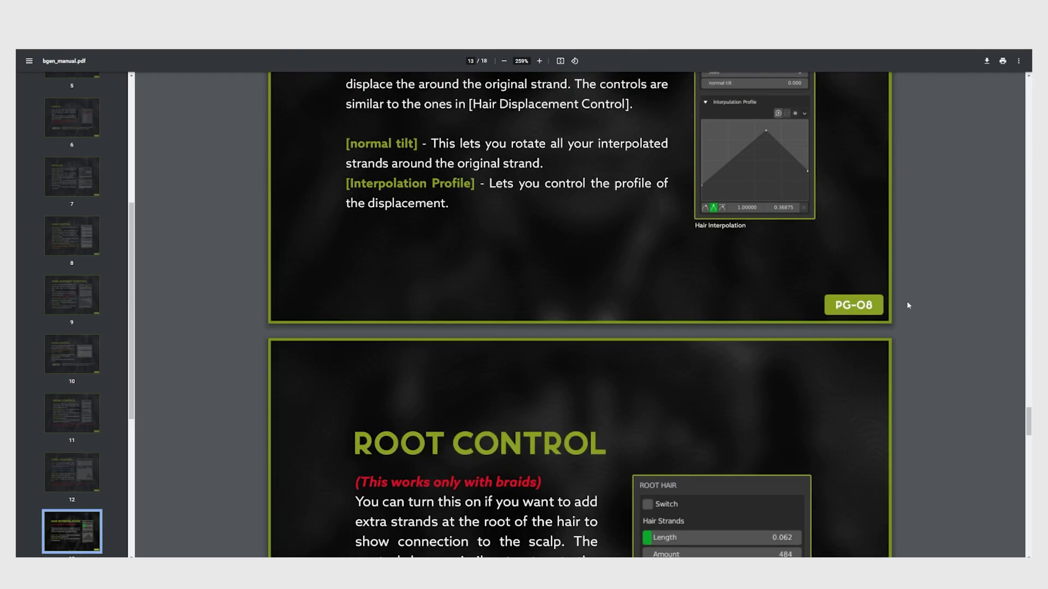
left_click_drag(1029, 439, 1029, 541)
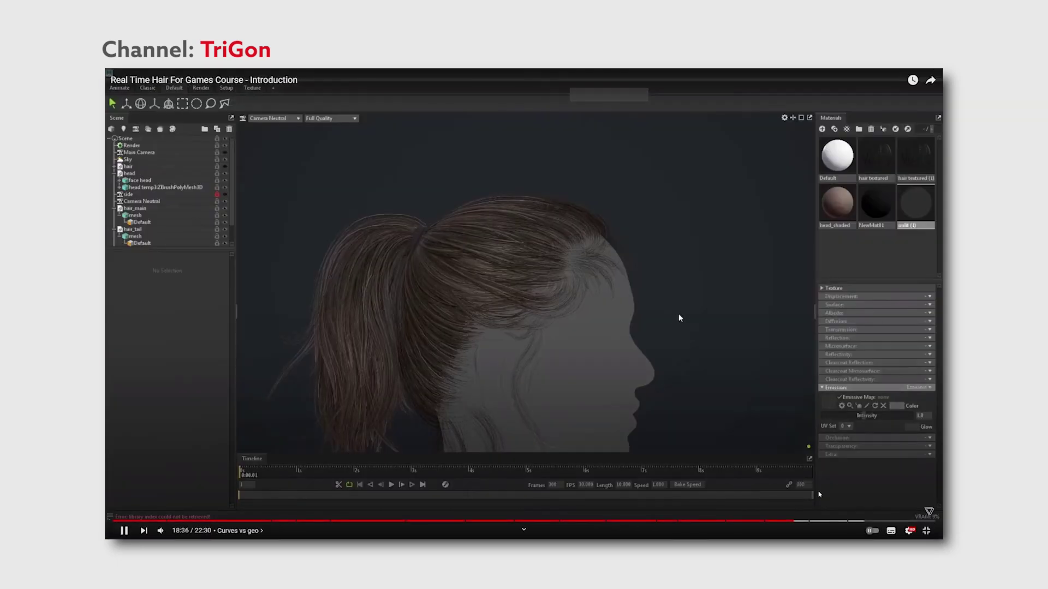
left_click_drag(828, 521, 822, 521)
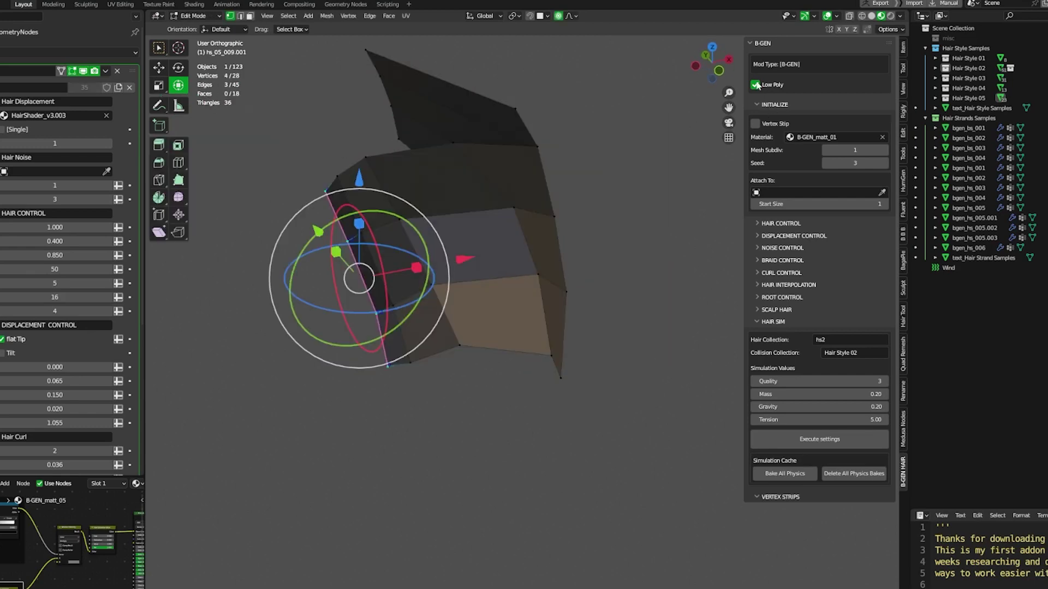
Turn off Low Poly, reshape the hair mesh by moving one vertex with proportional editing, and switch to Sculpt Mode
left_click(756, 85)
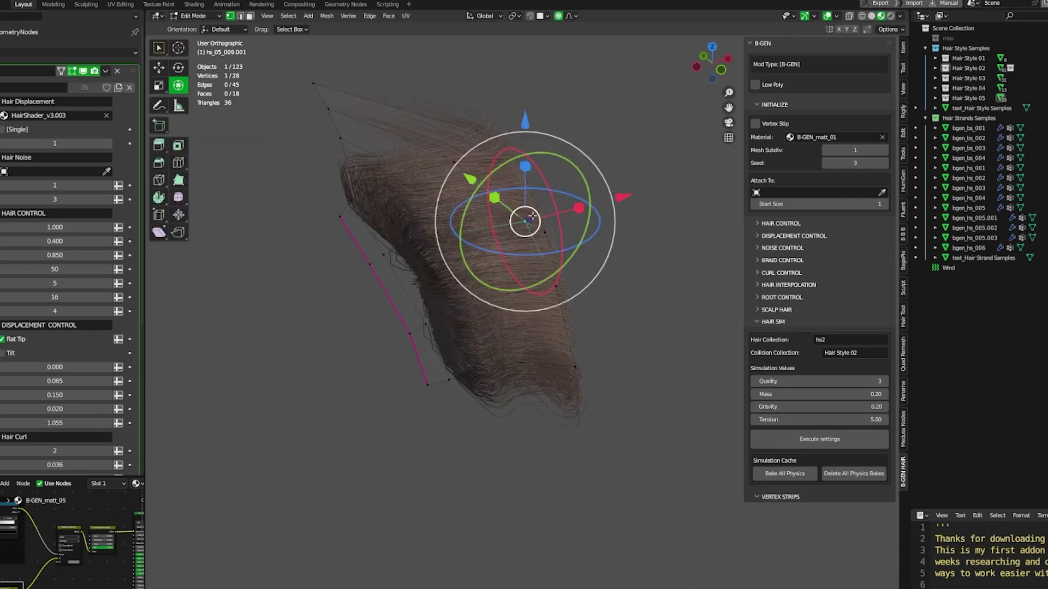
left_click(524, 210)
key("g")
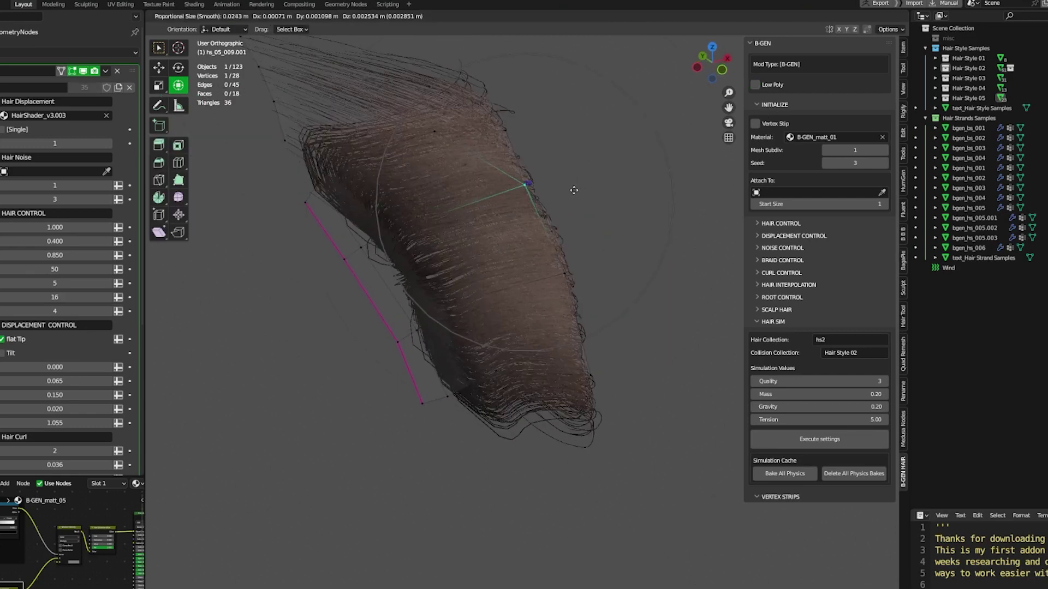
left_click(567, 207)
key("ctrl+Tab")
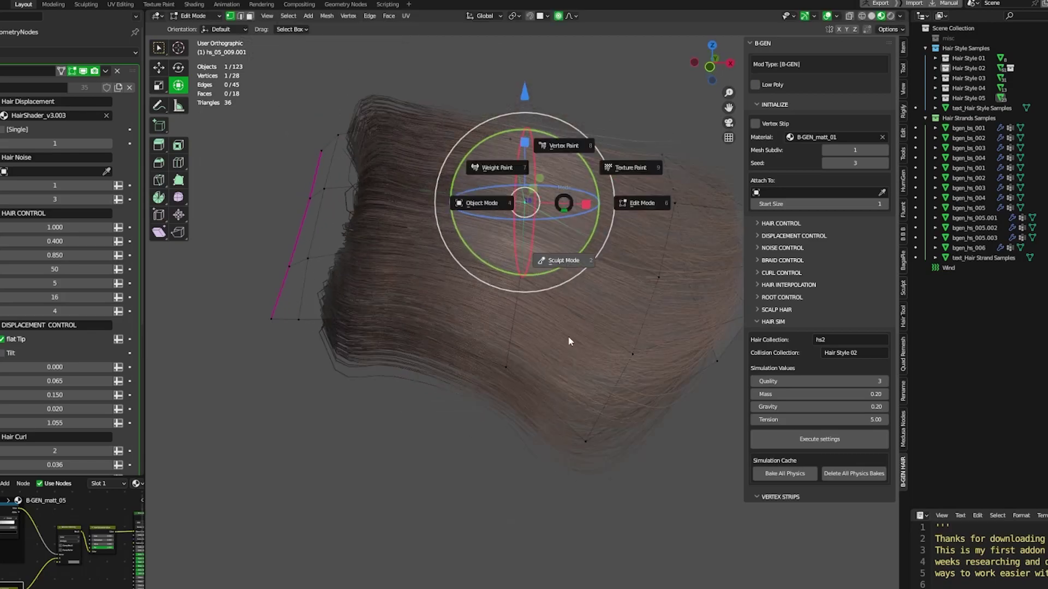
left_click(519, 294)
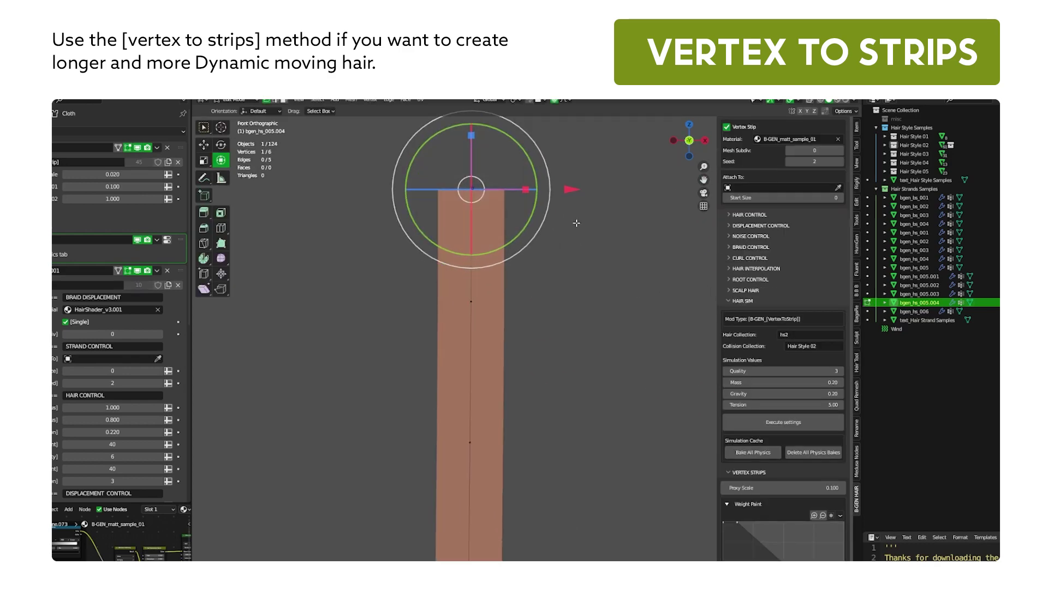
Snap the 3D cursor to the top vertex of strand bgen_hs_005.004 and sort all its vertices by Cursor Distance
key("shift+s")
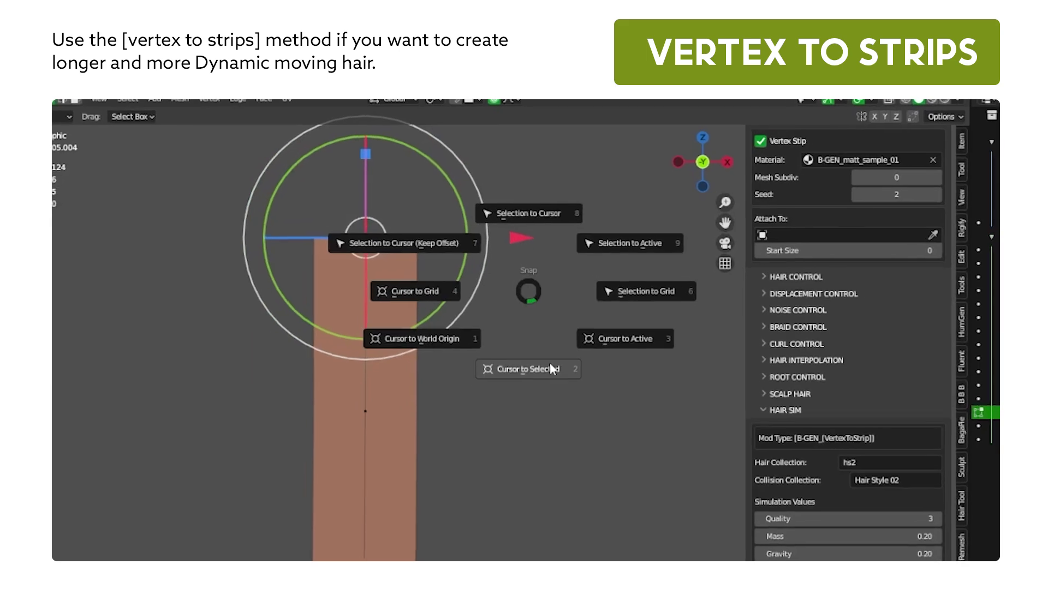
left_click(539, 373)
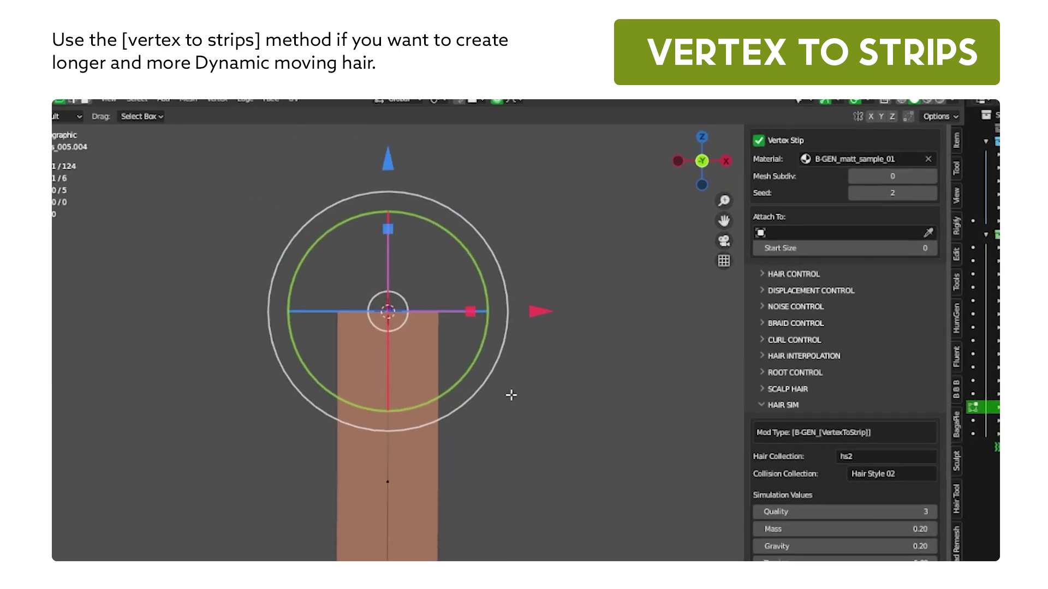
key("a")
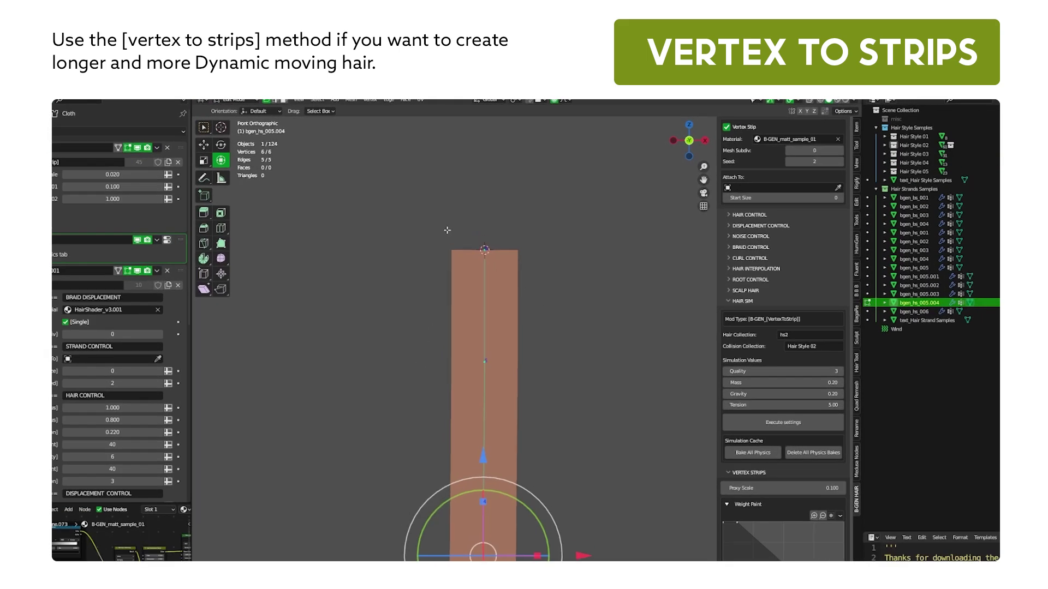
left_click(335, 101)
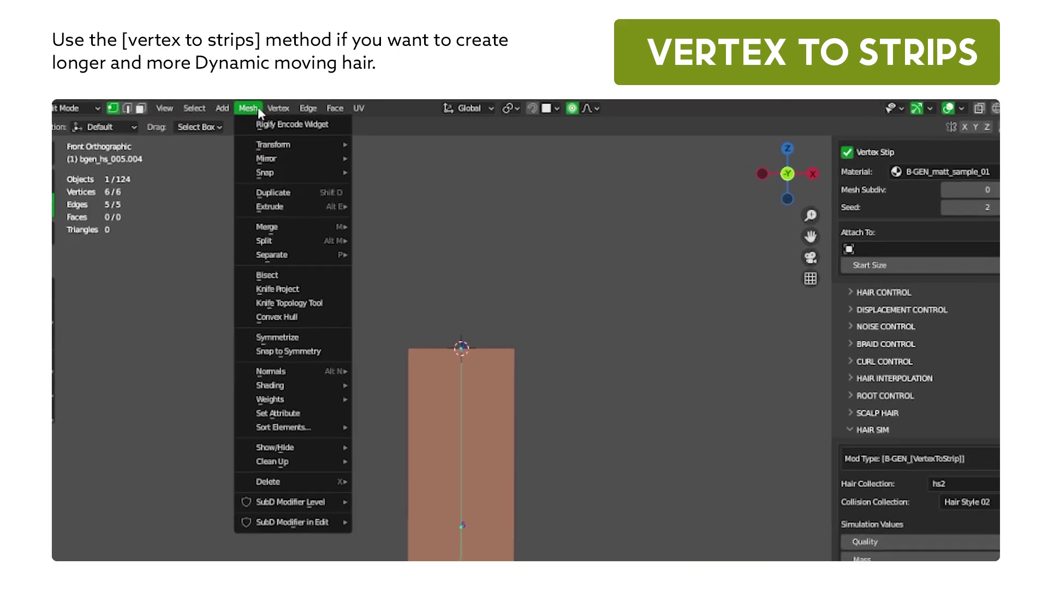
mouse_move(312, 448)
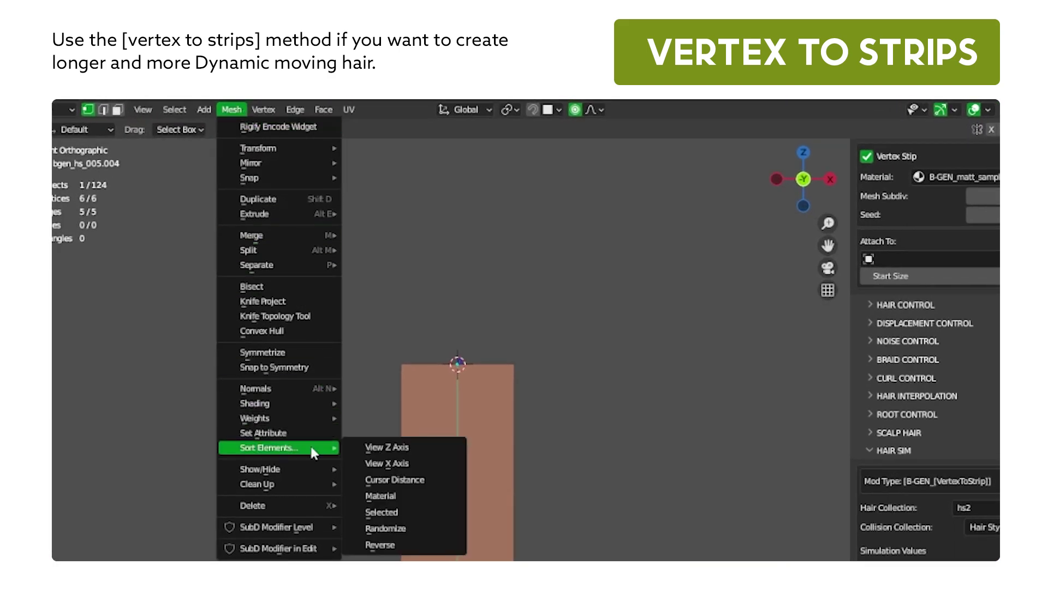
left_click(423, 477)
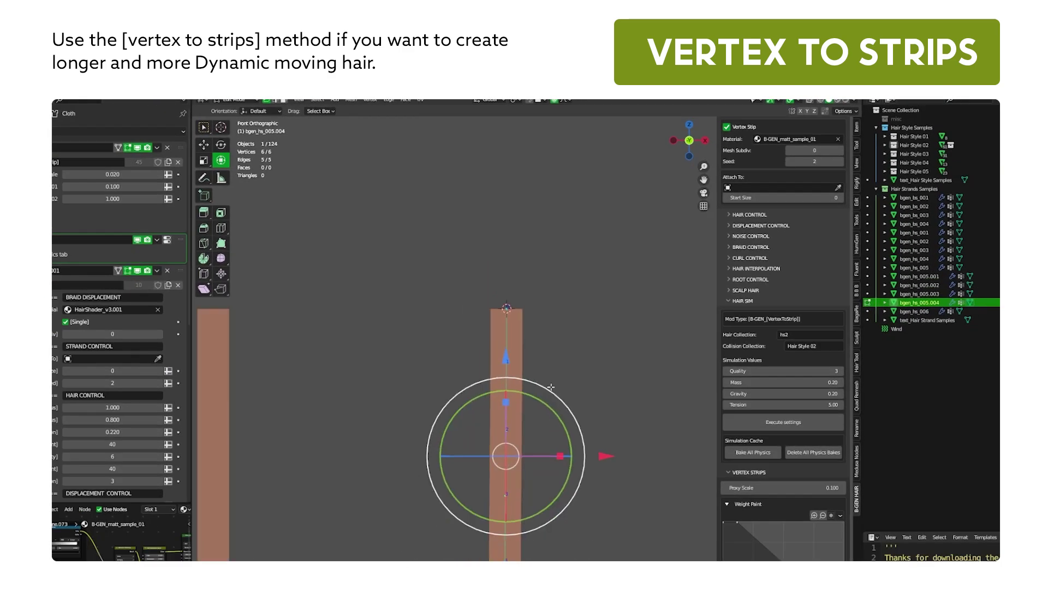
scroll(552, 339, "up", 2)
mouse_move(550, 387)
middle_mouse_down("shift")
mouse_move(545, 255)
mouse_move(565, 400)
middle_mouse_up("shift")
scroll(547, 278, "up", 1)
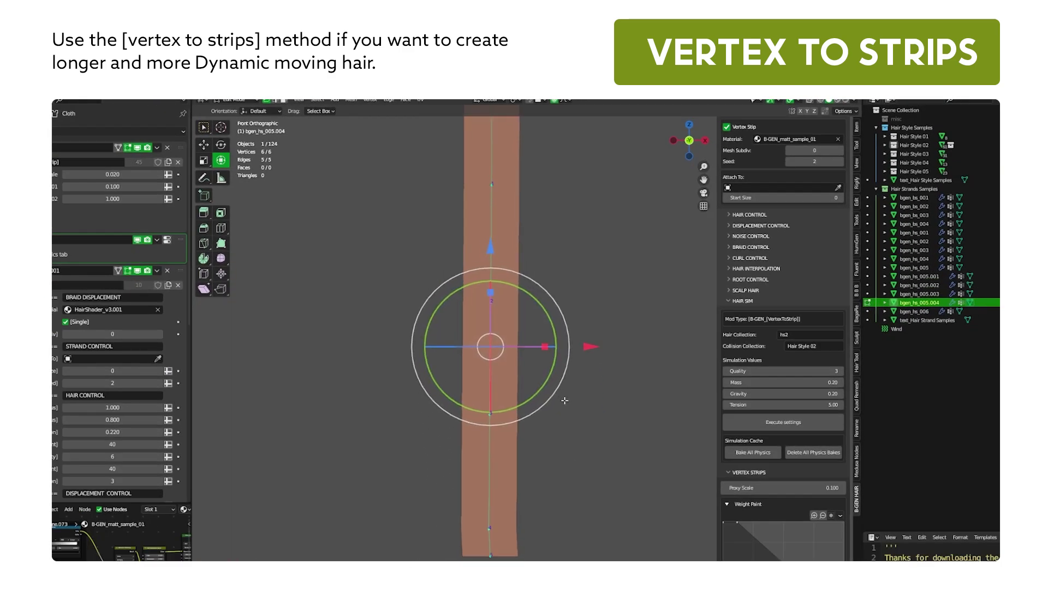
scroll(564, 400, "down", 1)
left_click(546, 364)
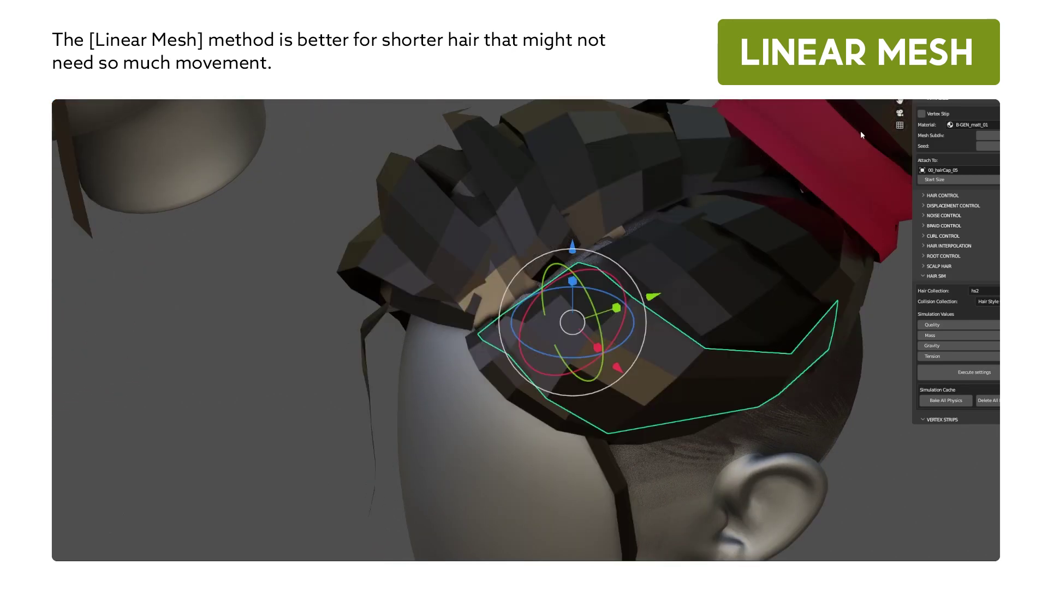
Enter Edit Mode on the linear hair mesh and mark its selected root edges as a seam
middle_click_drag(658, 325, 436, 299)
key("Tab")
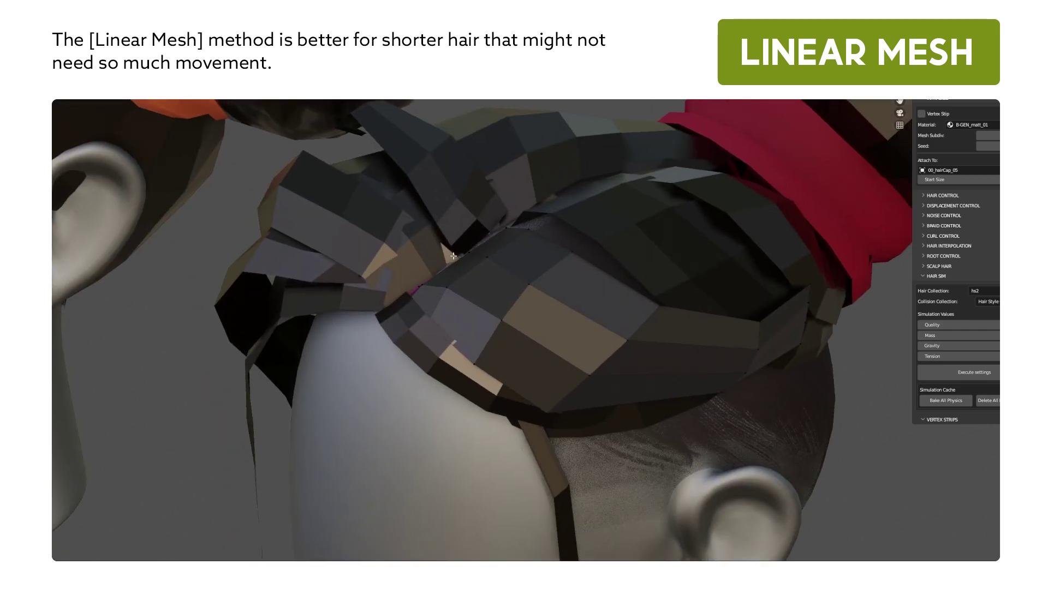
middle_click_drag(567, 285, 633, 345)
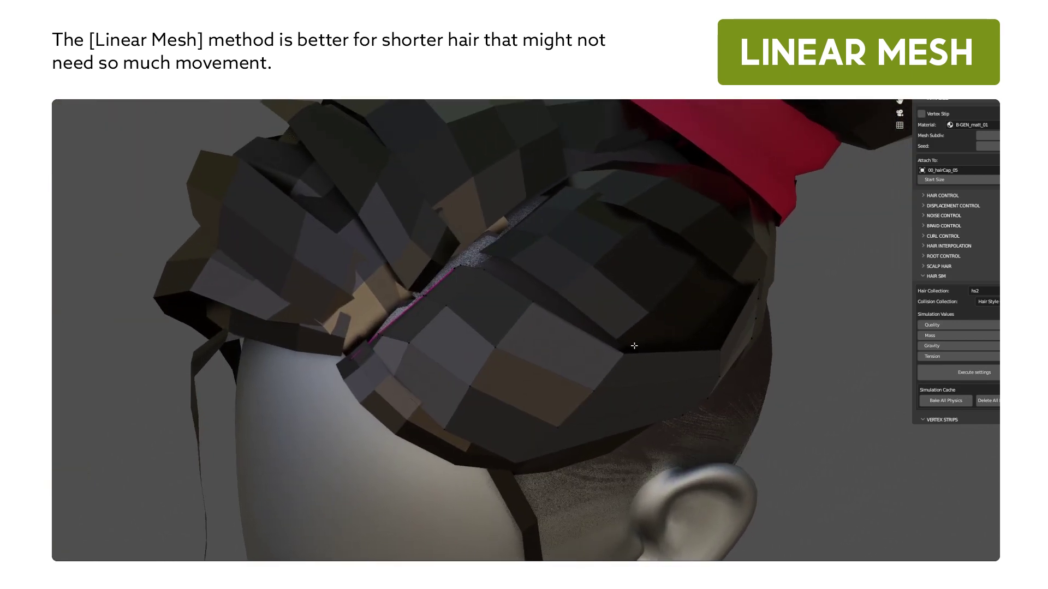
middle_click_drag(686, 299, 713, 311)
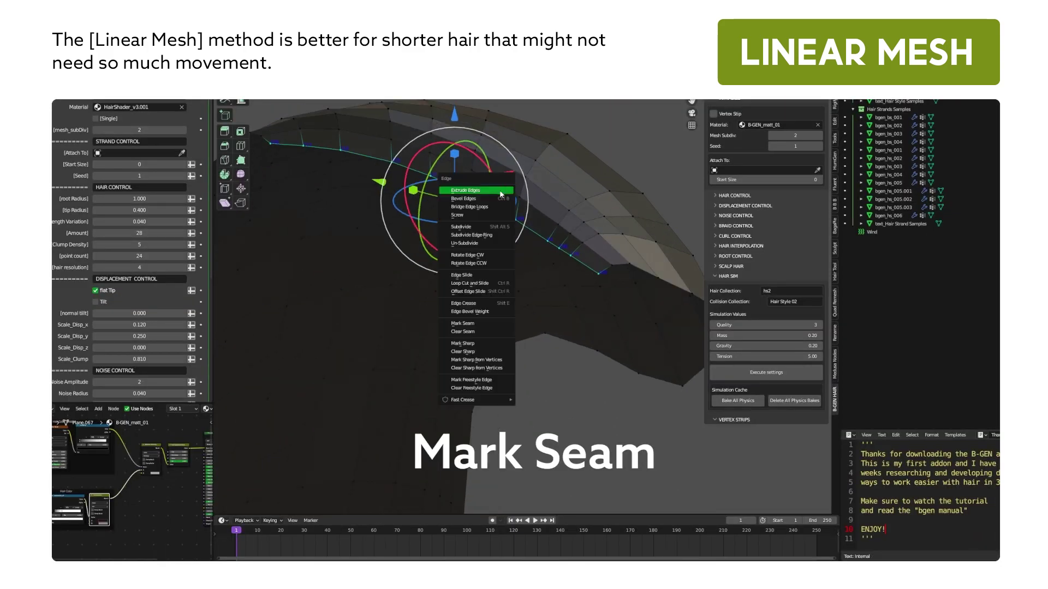
left_click(490, 302)
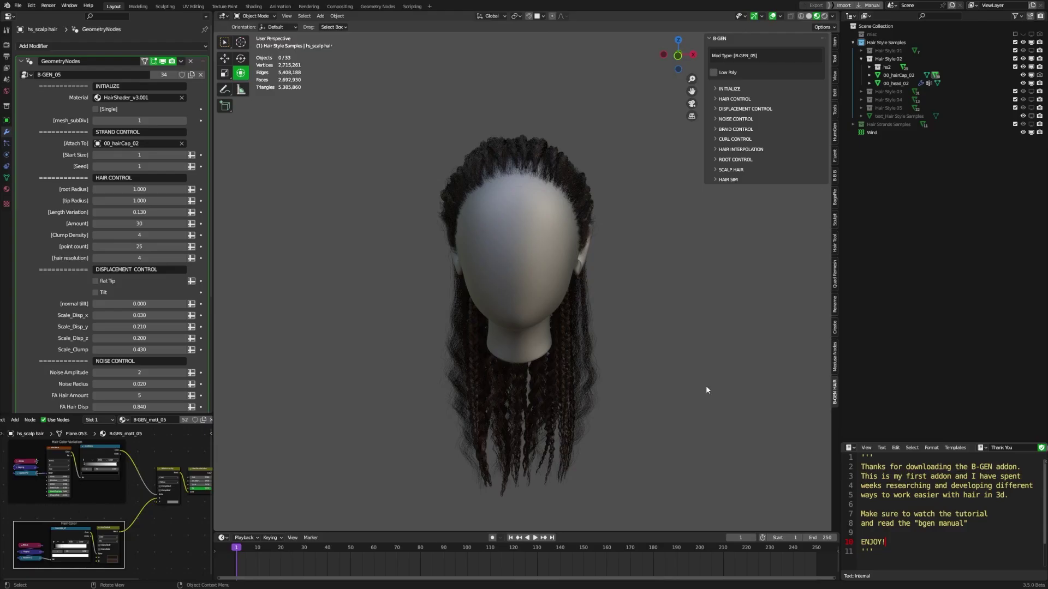
Display Hair Style 02 in Solid shading and enable Low Poly for both the B-GEN_05 hair and the braids
mouse_move(683, 344)
middle_mouse_down()
mouse_move(639, 348)
mouse_move(678, 347)
middle_mouse_up()
scroll(639, 347, "up", 1)
scroll(679, 347, "up", 2)
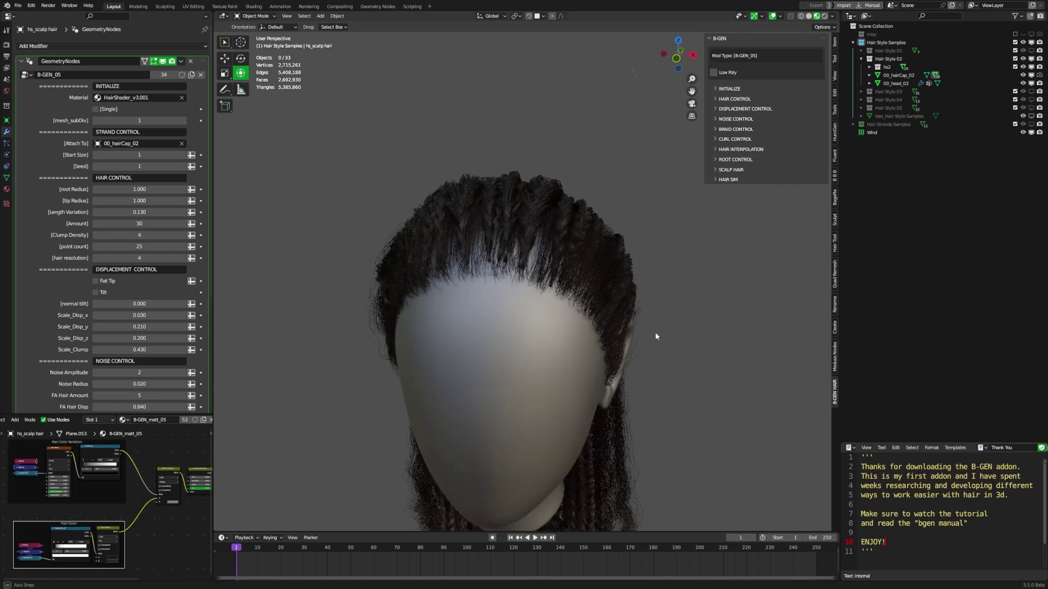
left_click(809, 16)
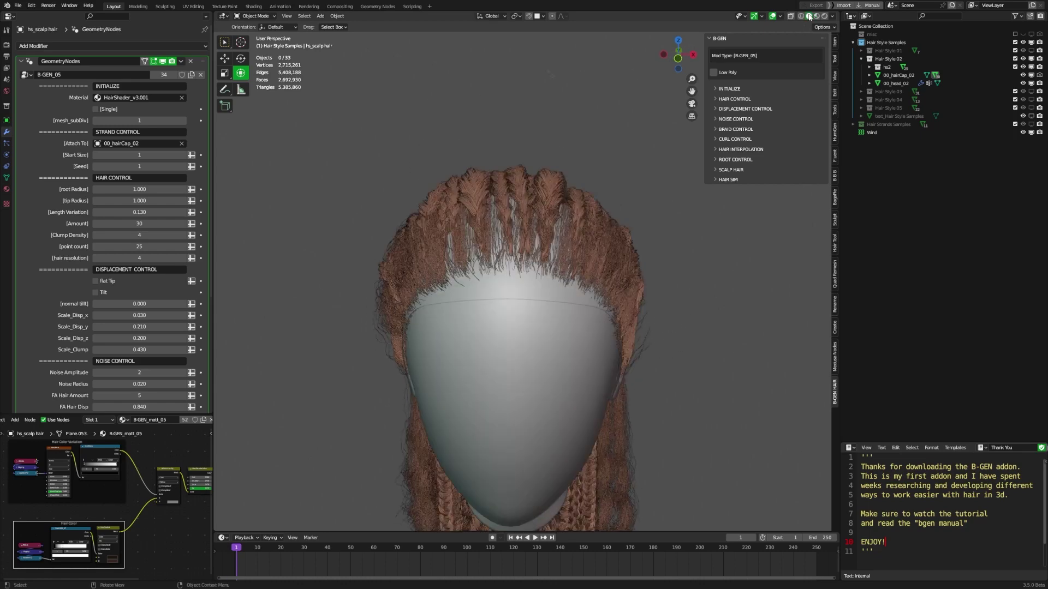
left_click(714, 73)
left_click(577, 188)
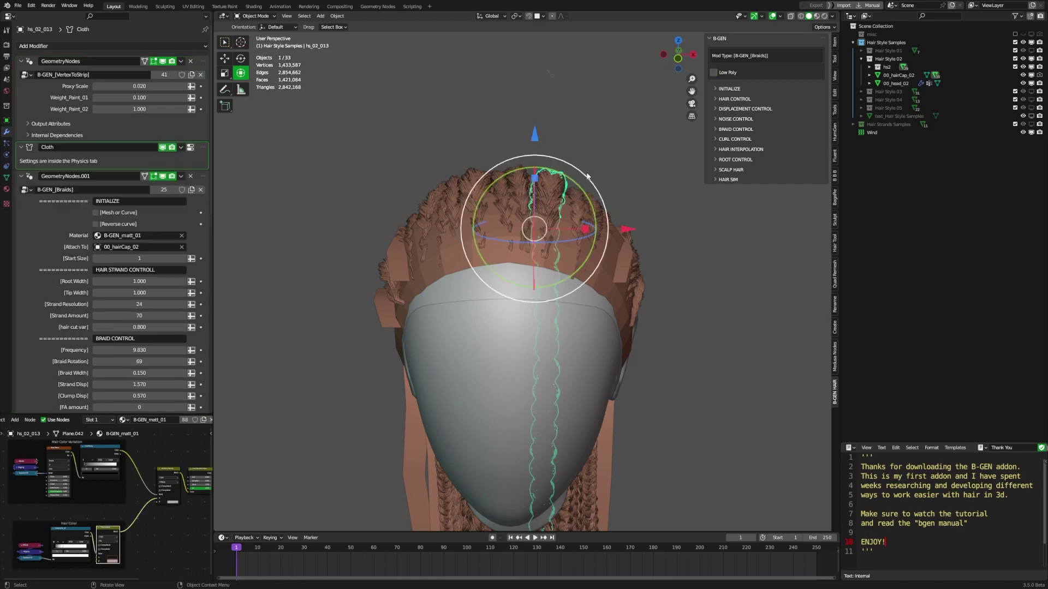
left_click(713, 73)
middle_click_drag(648, 227, 603, 356, "shift")
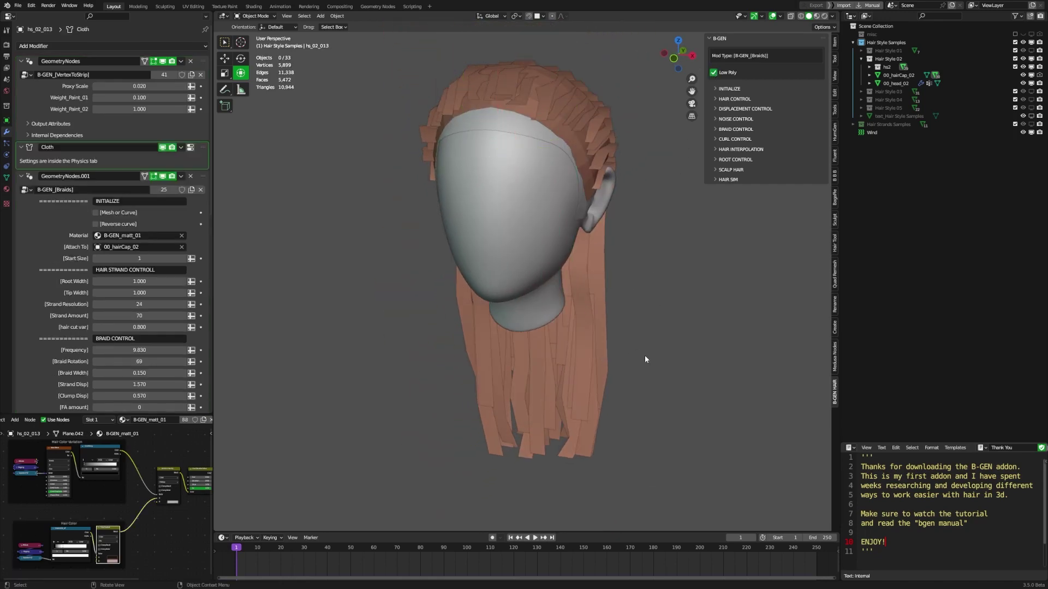
Look over the low-poly hair strips and the hair objects contained in the hs2 collection
left_click_drag(682, 417, 447, 347)
middle_click_drag(539, 366, 658, 334)
left_click(648, 355)
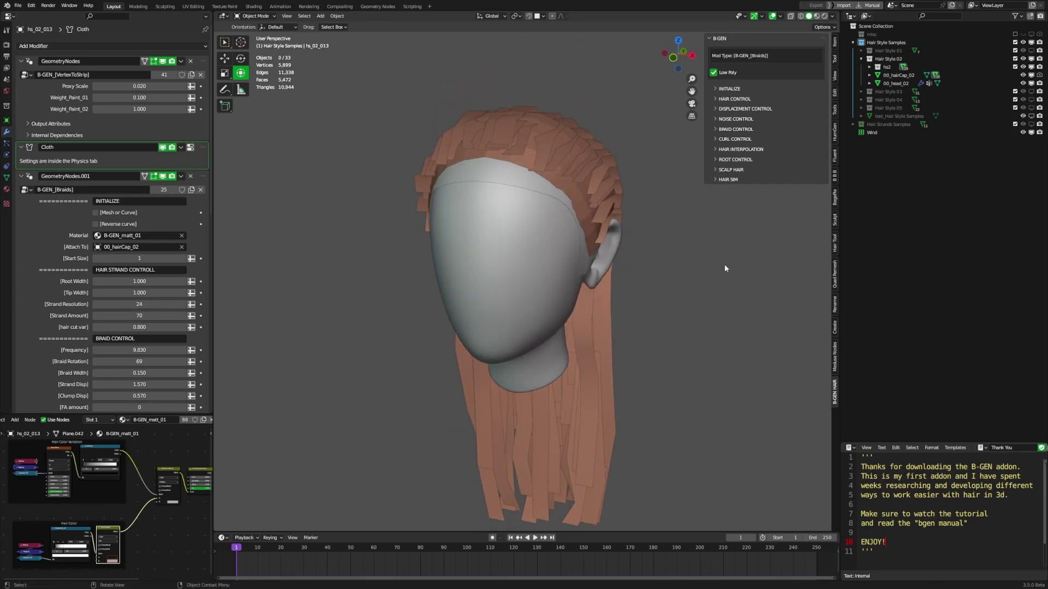
left_click(870, 67)
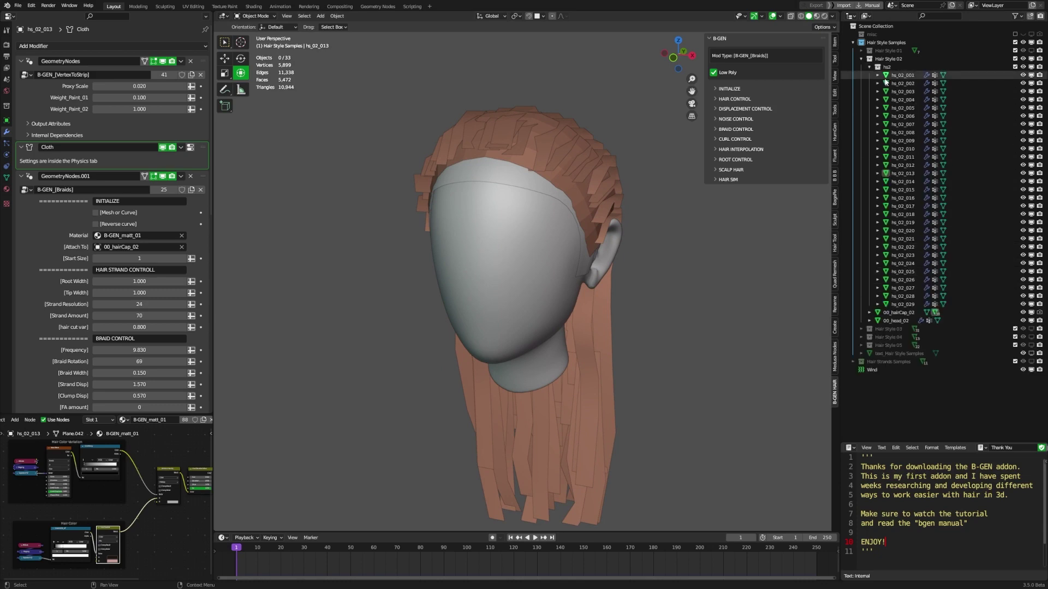
left_click(870, 66)
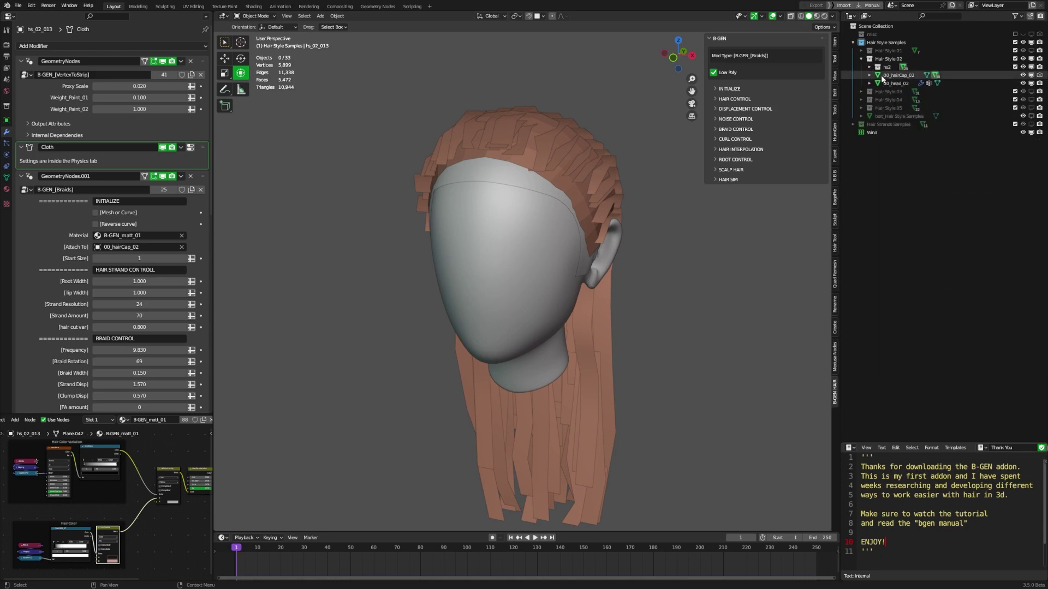
Set the Hair Sim's Hair Collection to hs2, copying the collection's name
scroll(558, 307, "up", 2)
left_click(721, 181)
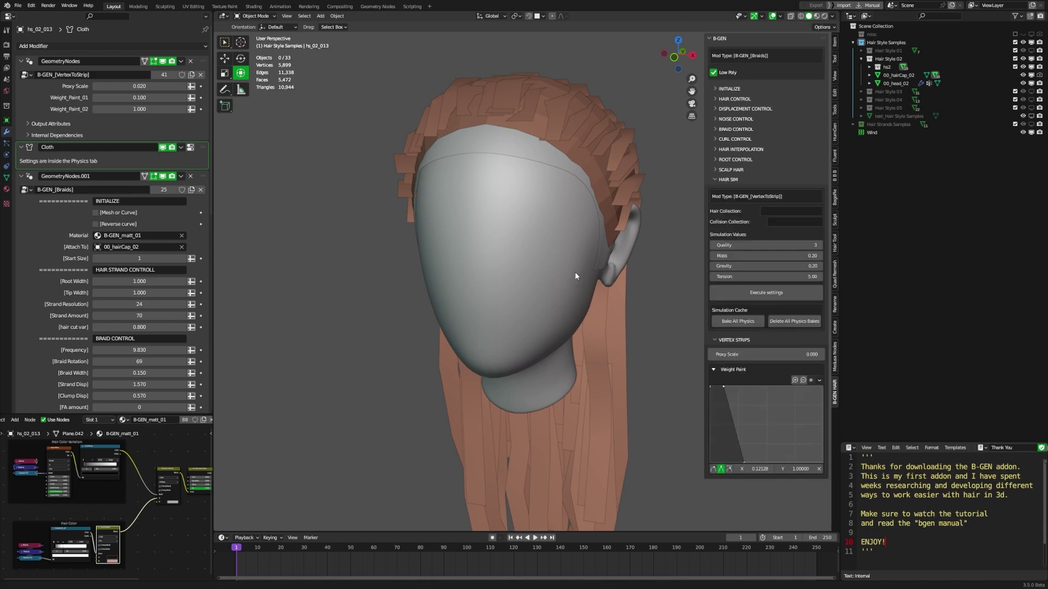
middle_click_drag(575, 272, 595, 260)
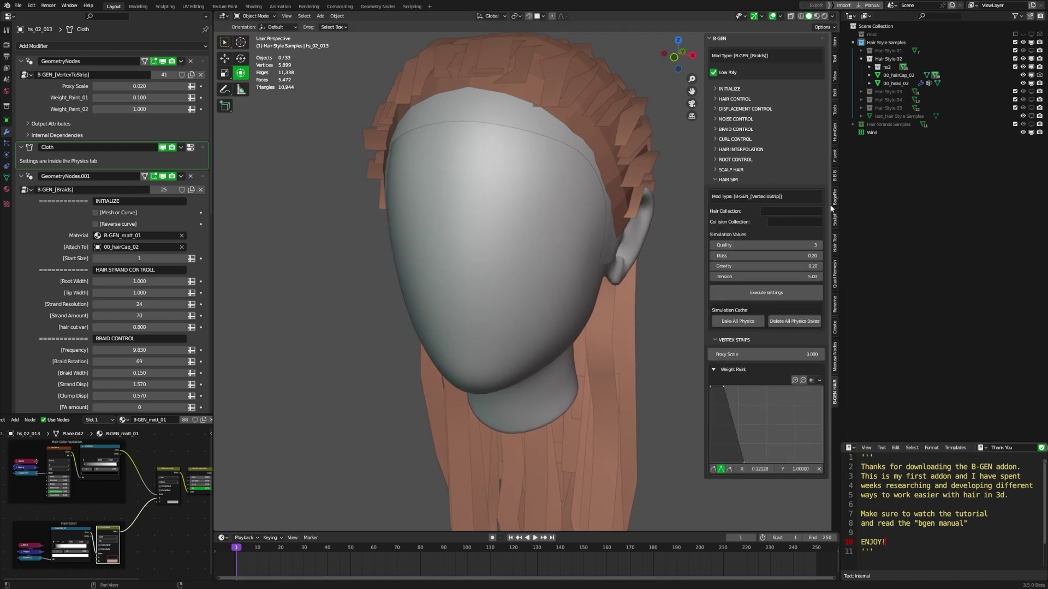
double_click(895, 67)
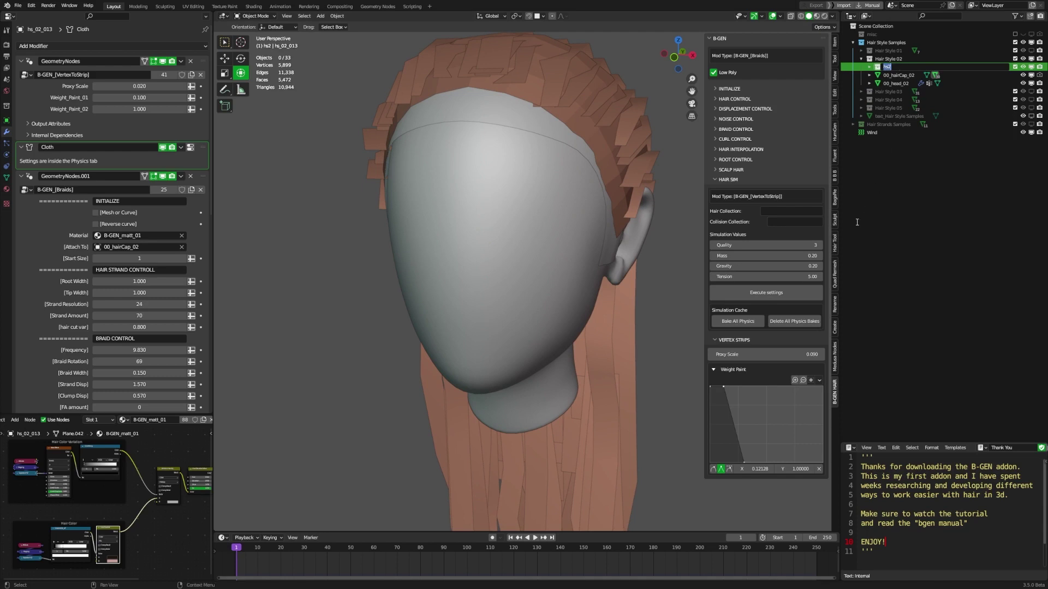
left_click(788, 210)
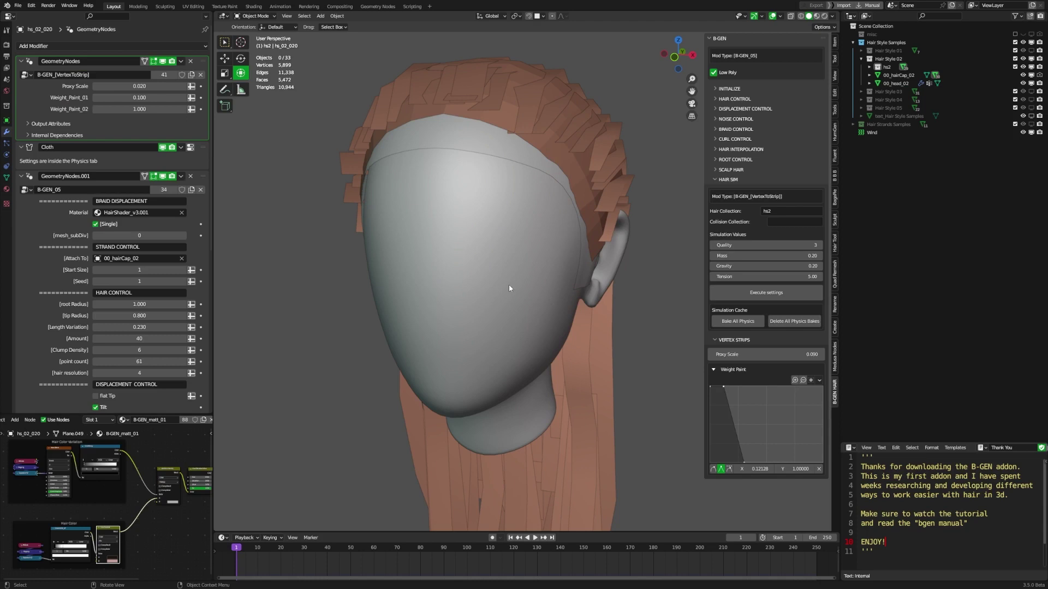
Select the head 00_head_02 and check its Collision physics settings and Collision modifier
left_click(562, 249)
middle_click_drag(621, 238, 400, 250)
left_click(7, 178)
left_click(7, 167)
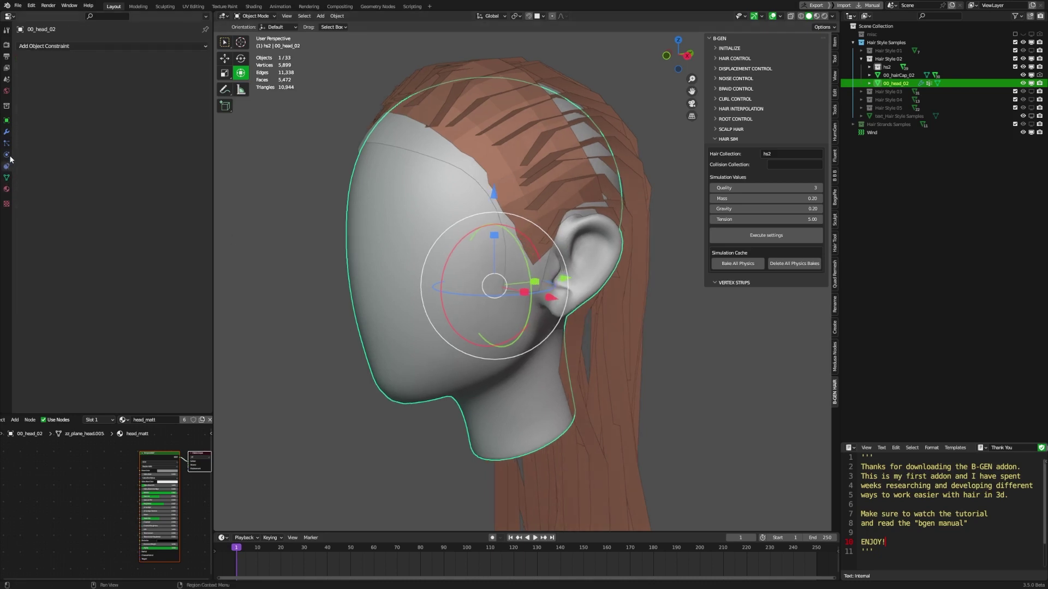
left_click(7, 156)
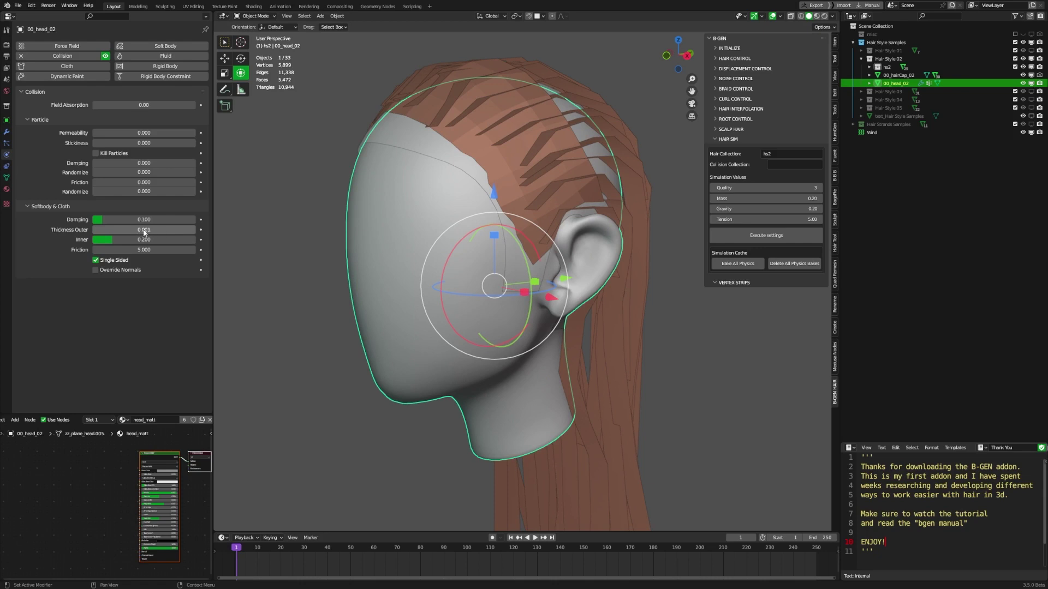
middle_click_drag(437, 255, 611, 229)
left_click(9, 134)
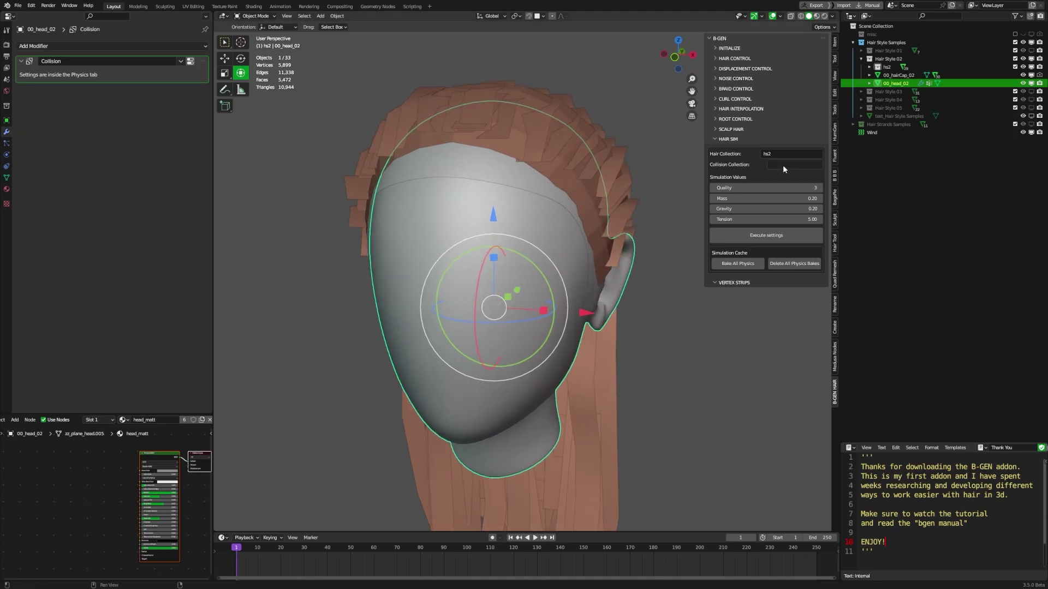
Set the Hair Sim's Collision Collection to Hair Style 02, copying the collection's name
left_click(783, 166)
double_click(889, 59)
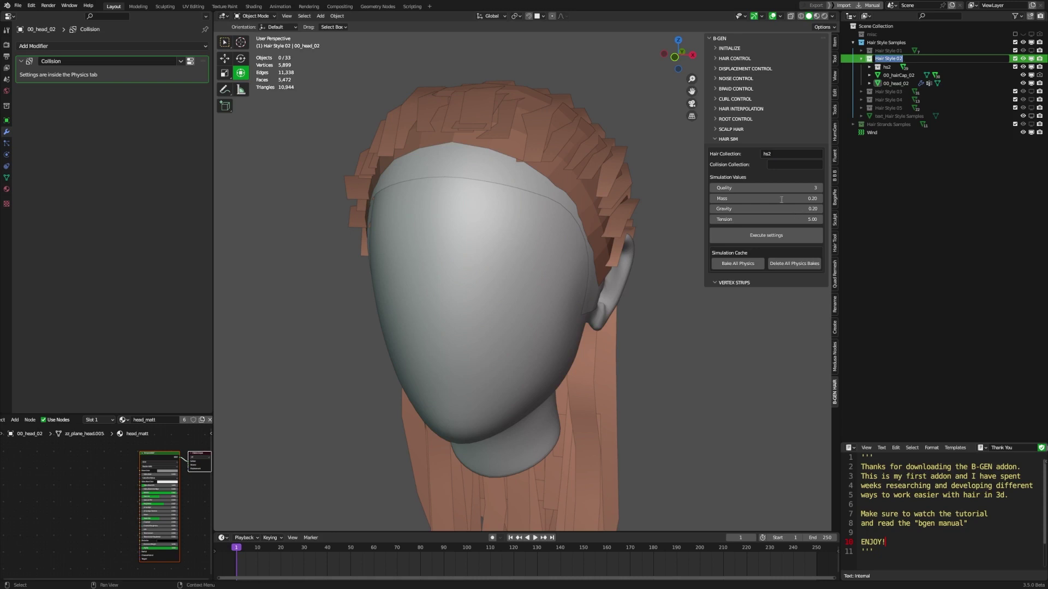
left_click(784, 164)
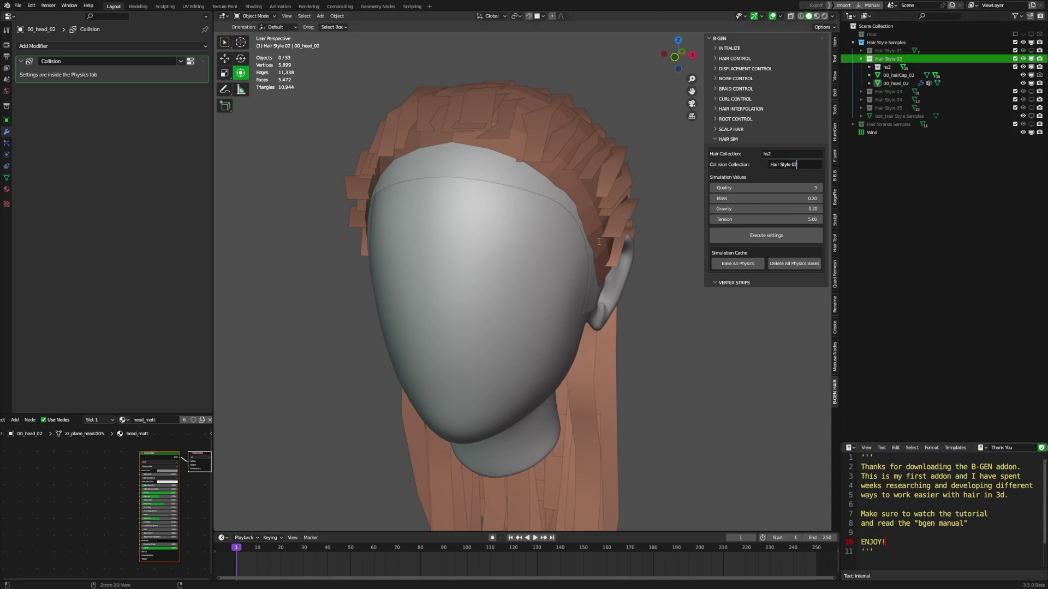
key("Return")
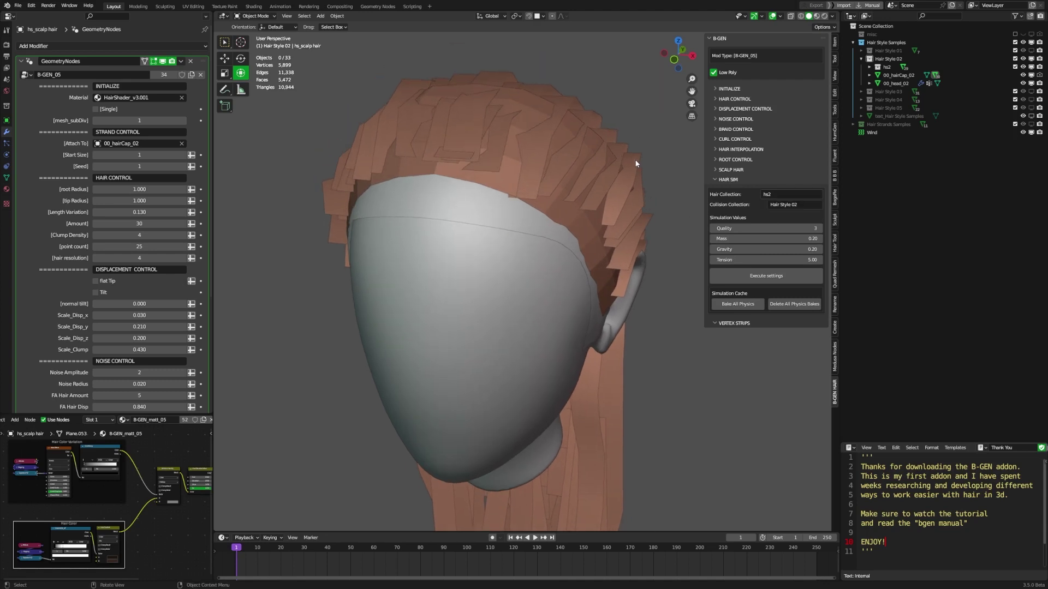
Select the hair strip hs_02_003 above the ear and view its Cloth physics settings
left_click(646, 243)
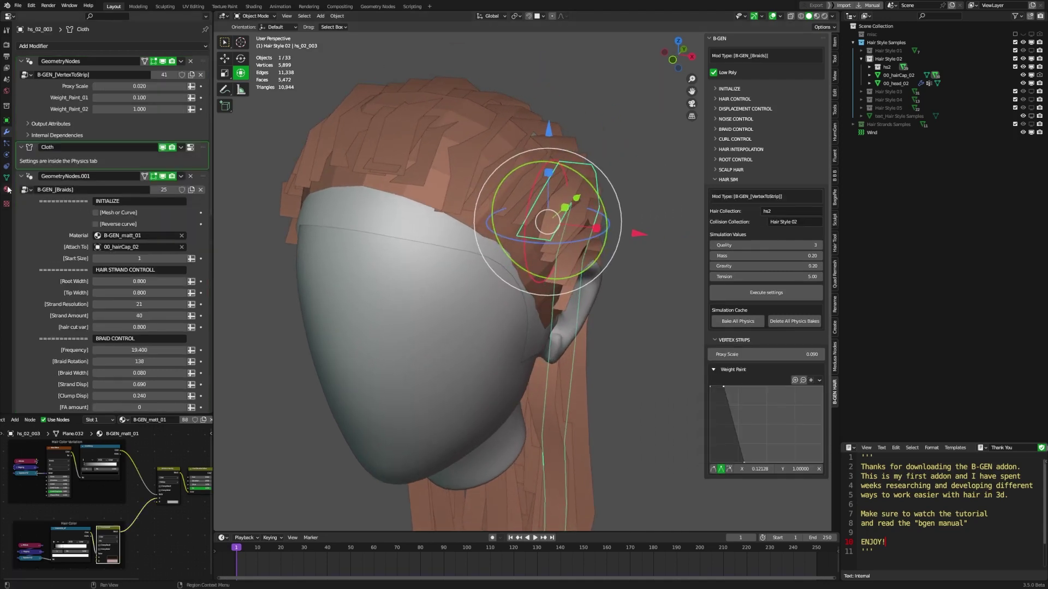
left_click(7, 189)
left_click(6, 166)
left_click(7, 155)
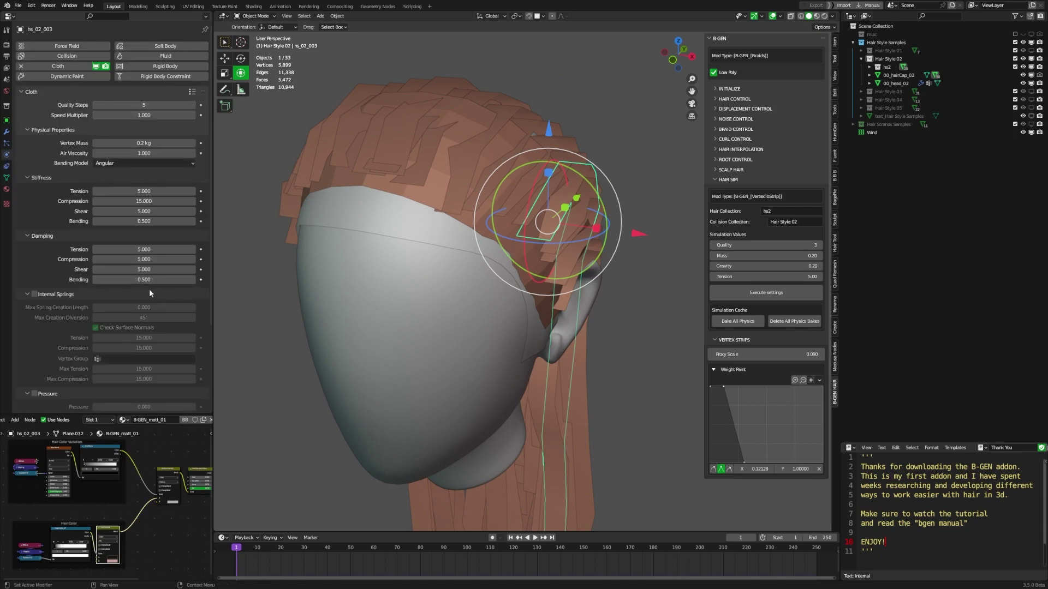
Execute the Hair Sim settings and check the Cloth physics settings of strips hs_02_003, hs_02_025 and hs_02_013
middle_click_drag(500, 292, 604, 306)
scroll(601, 315, "up", 3)
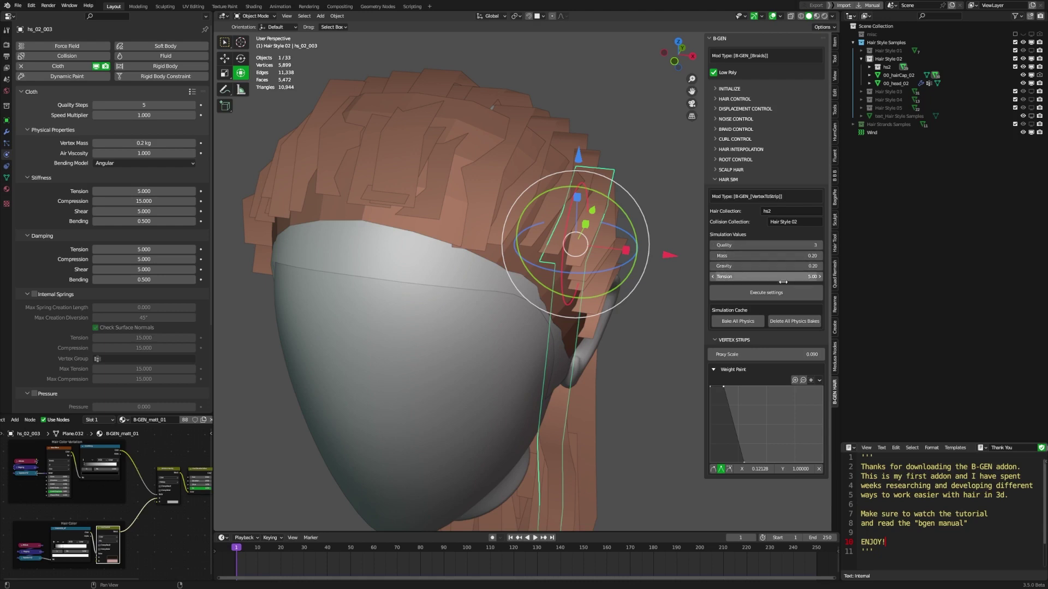
left_click(766, 294)
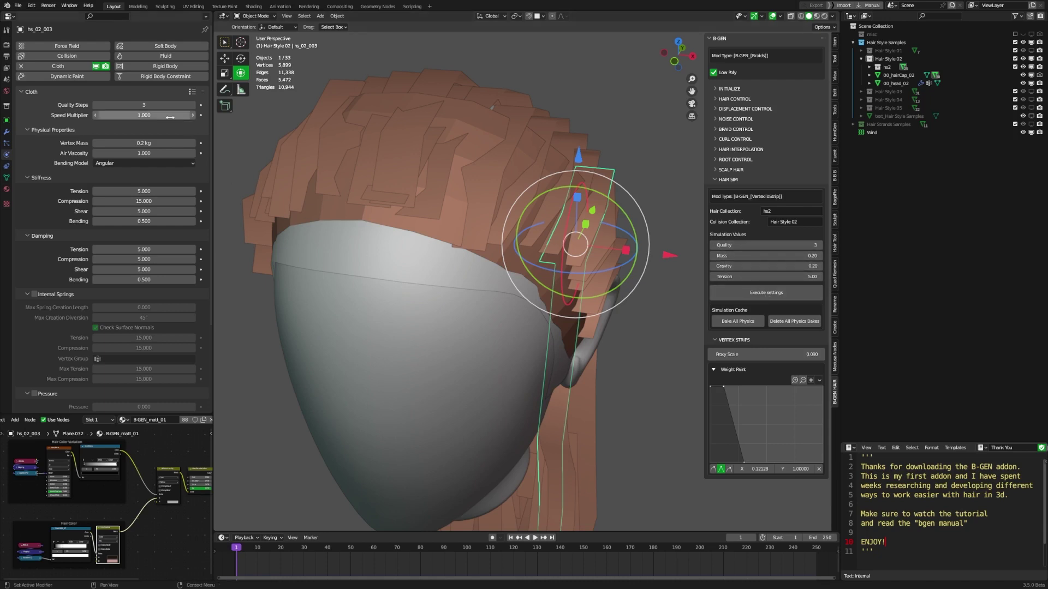
left_click(450, 78)
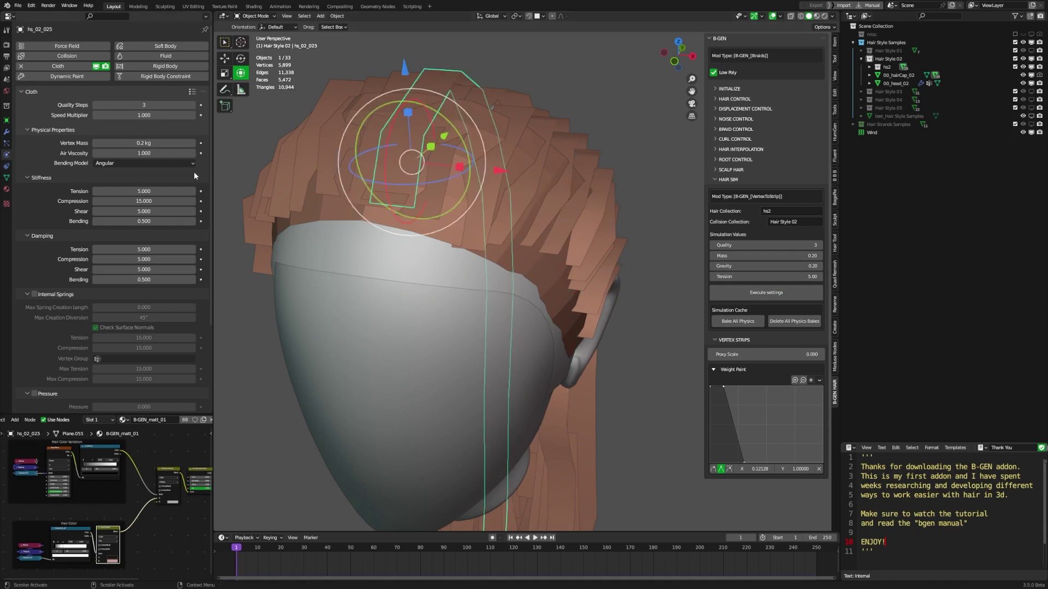
left_click(499, 90)
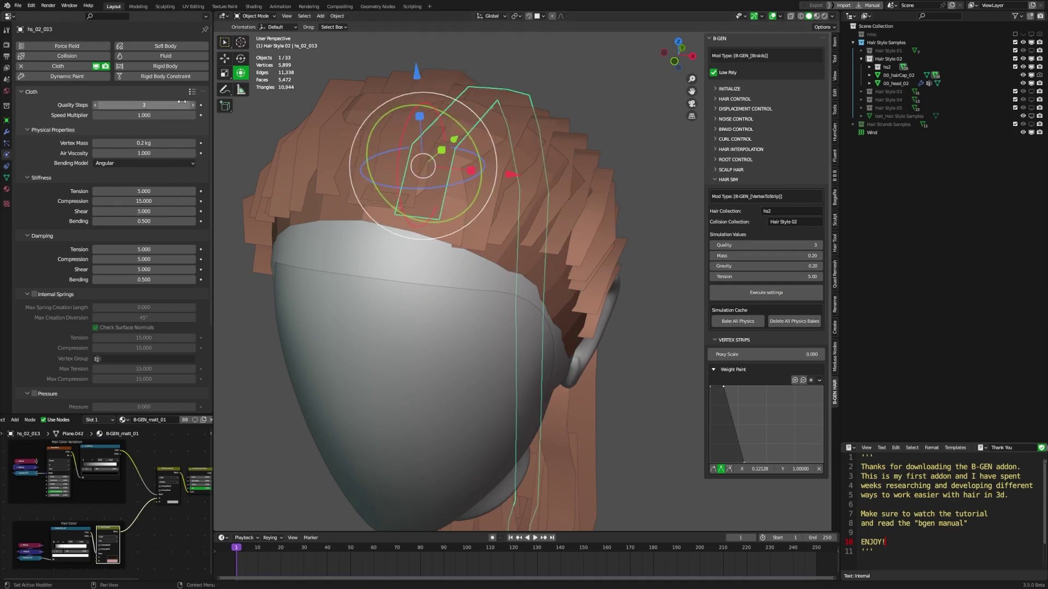
left_click(634, 134)
middle_click_drag(635, 134, 628, 175)
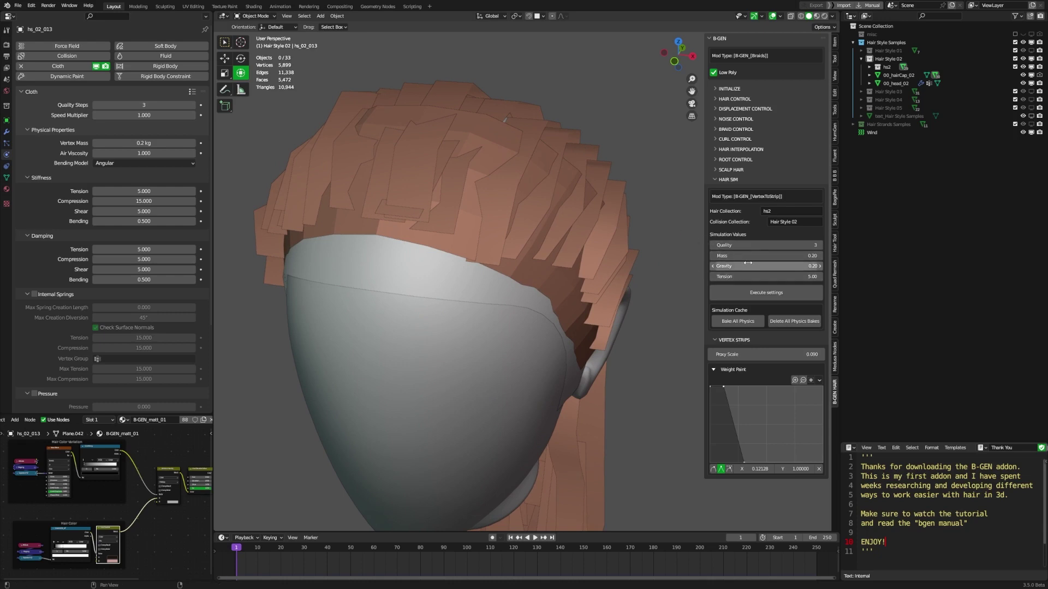
Set the Vertex Strips Proxy Scale to 0.100 for the hair strips
middle_click_drag(672, 252, 624, 294)
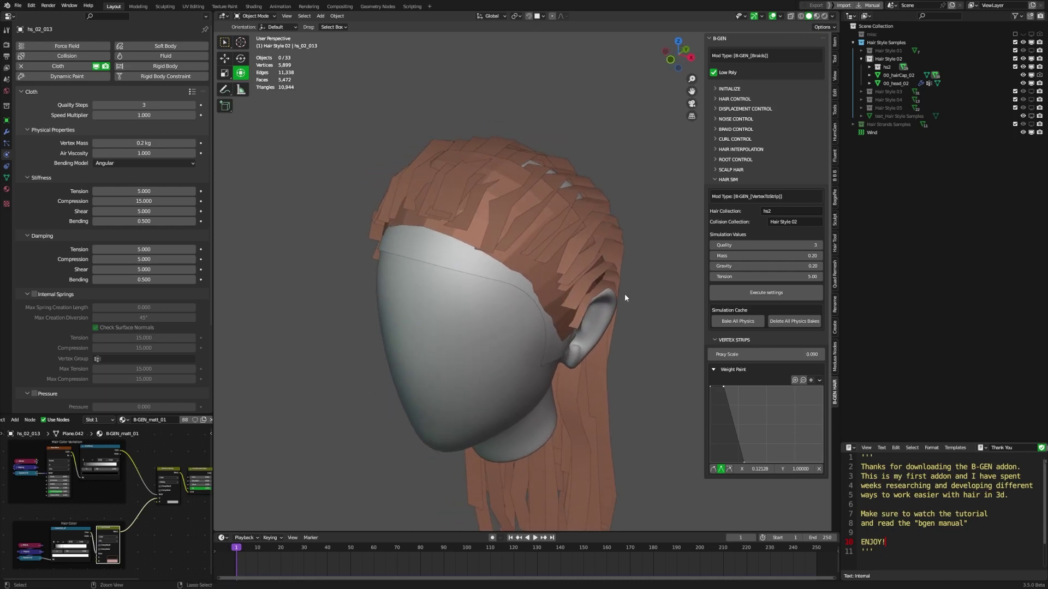
left_click(746, 341)
left_click(746, 341)
middle_click_drag(585, 328, 605, 293, "ctrl")
left_click(738, 181)
left_click(737, 181)
middle_click_drag(628, 344, 602, 342)
mouse_move(766, 354)
left_mouse_down()
mouse_move(799, 354)
mouse_move(725, 354)
mouse_move(759, 354)
left_mouse_up()
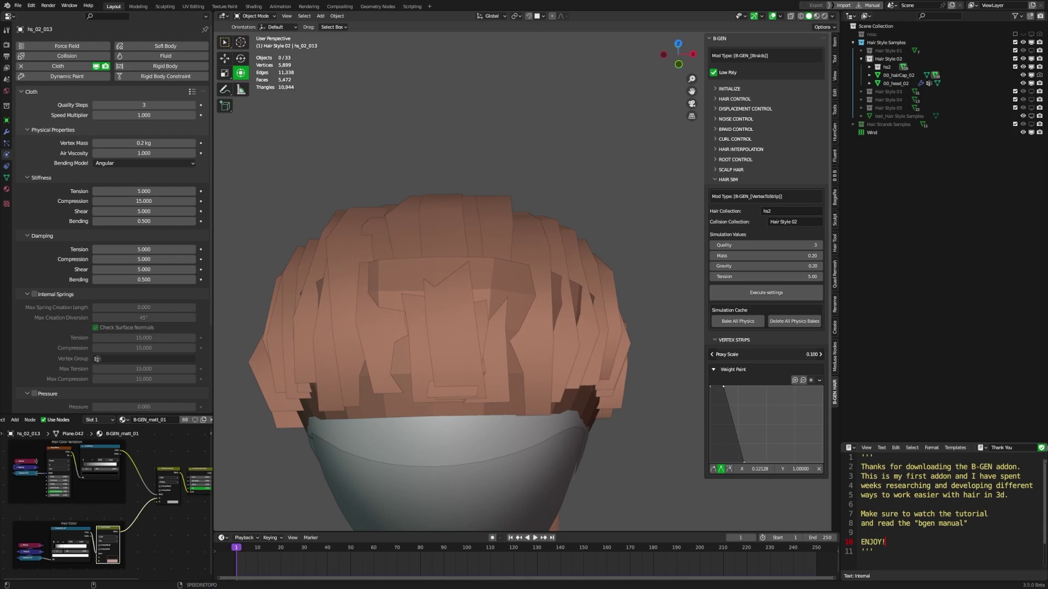
Select hair strip hs_02_025 above the forehead and toggle its B-GEN_[VertexToStrip] modifier's viewport display off and back on
left_click(522, 250)
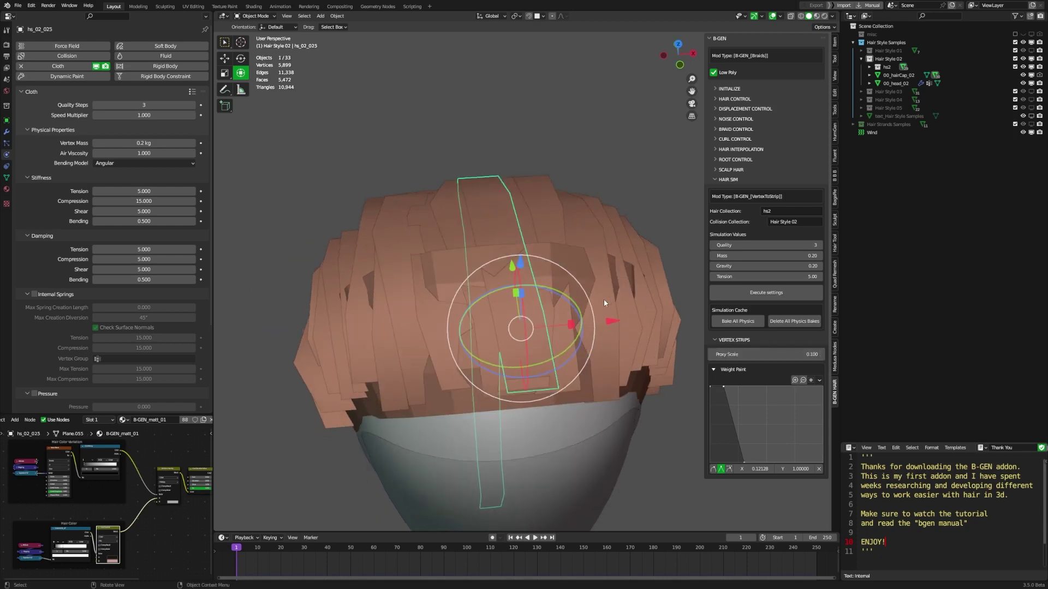
middle_click_drag(603, 304, 594, 308)
left_click(7, 132)
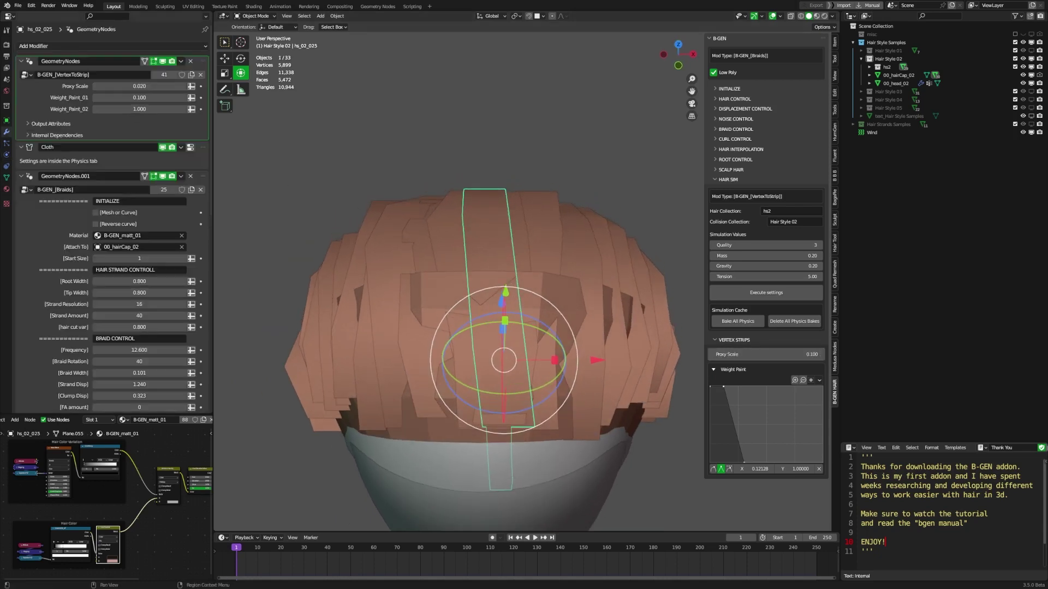
left_click(163, 61)
middle_click_drag(414, 229, 458, 212)
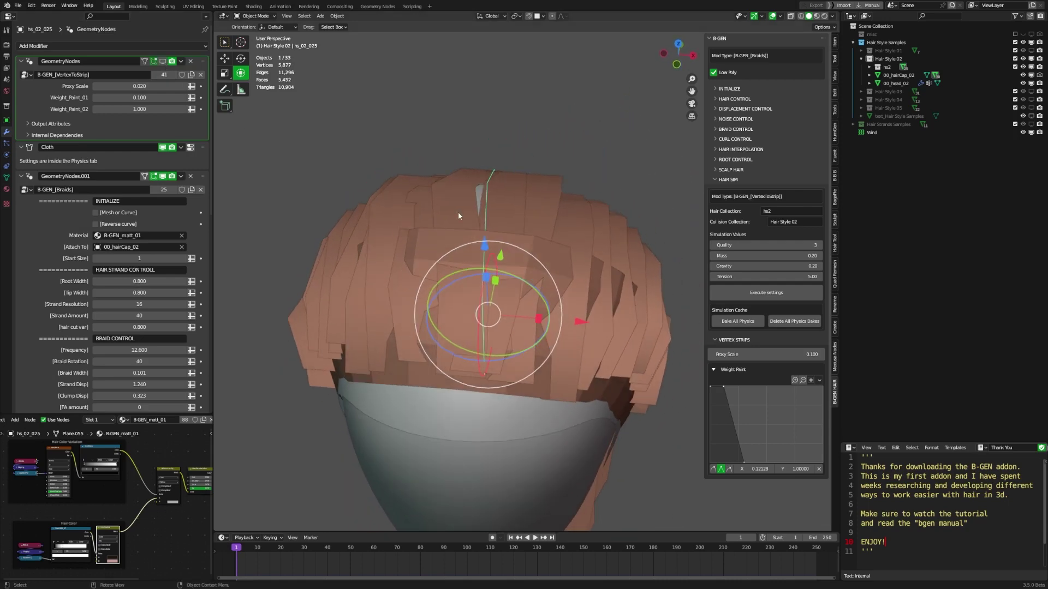
left_click(163, 61)
Switch hair strip hs_02_025 to Weight Paint mode and isolate it in local view to examine its weight gradient
mouse_move(426, 246)
middle_mouse_down()
mouse_move(510, 290)
mouse_move(539, 277)
mouse_move(561, 186)
mouse_move(479, 191)
middle_mouse_up()
key("ctrl+Tab")
left_click(521, 147)
scroll(479, 191, "down", 4)
middle_click_drag(553, 274, 574, 280)
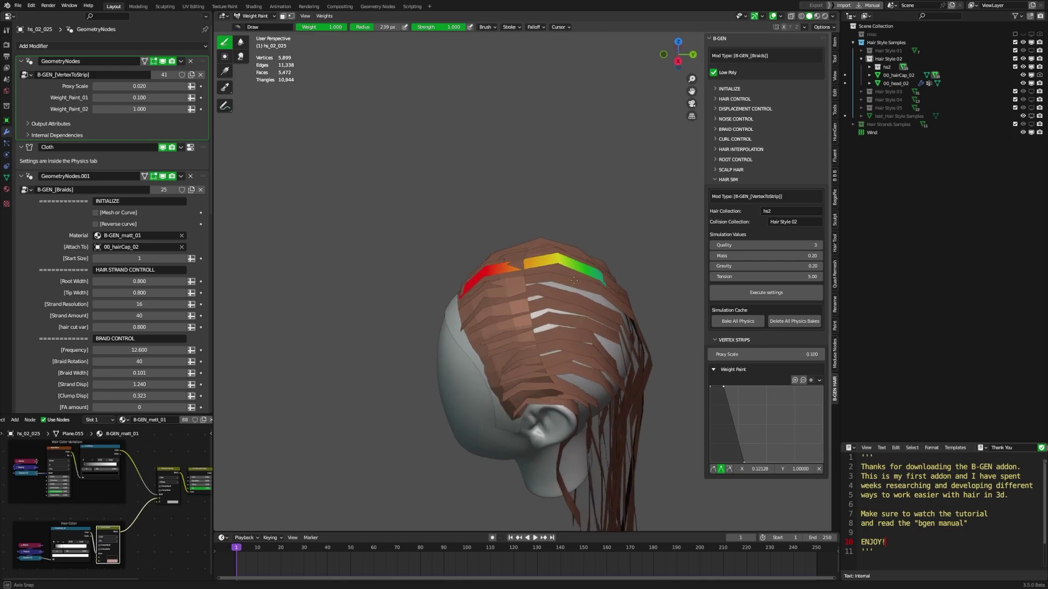
key("KP_Divide")
middle_click_drag(567, 235, 571, 231)
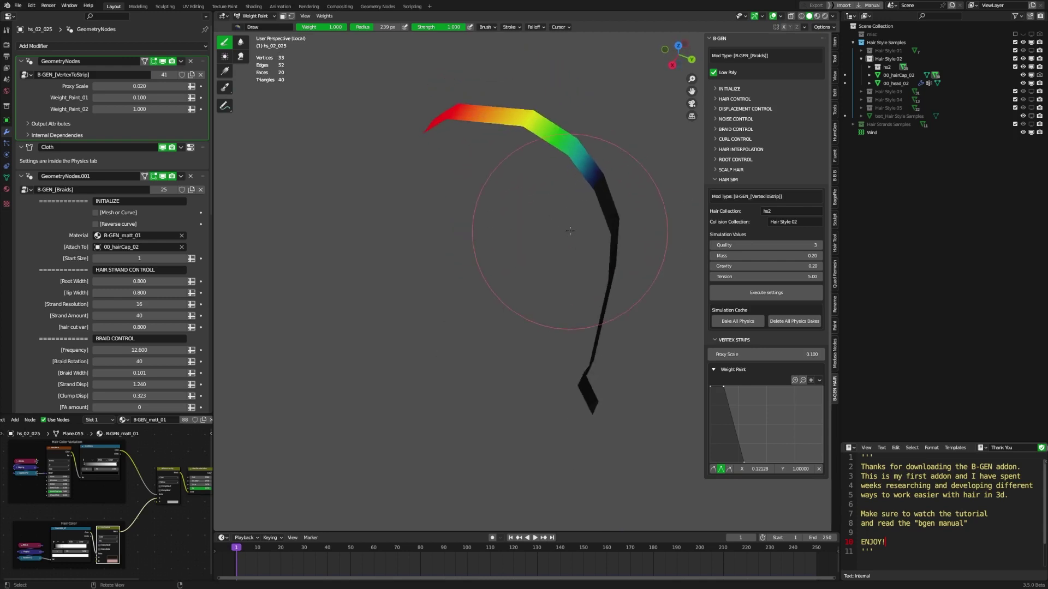
middle_click_drag(621, 342, 620, 288)
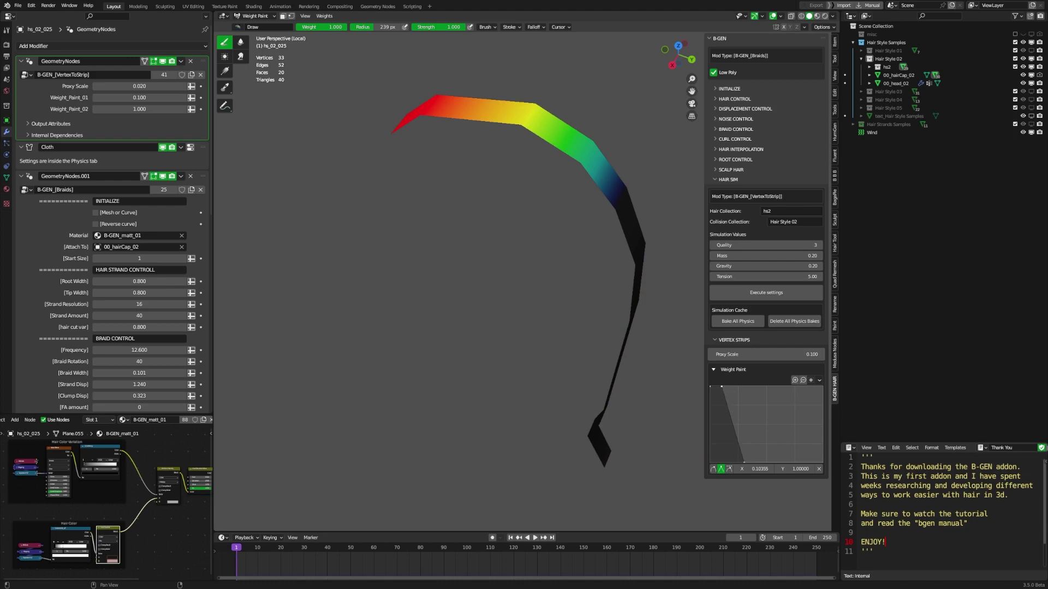
Move the Weight Paint curve's upper point to X about 0.04 and its lower point to X about 0.10
left_click_drag(719, 396, 721, 397)
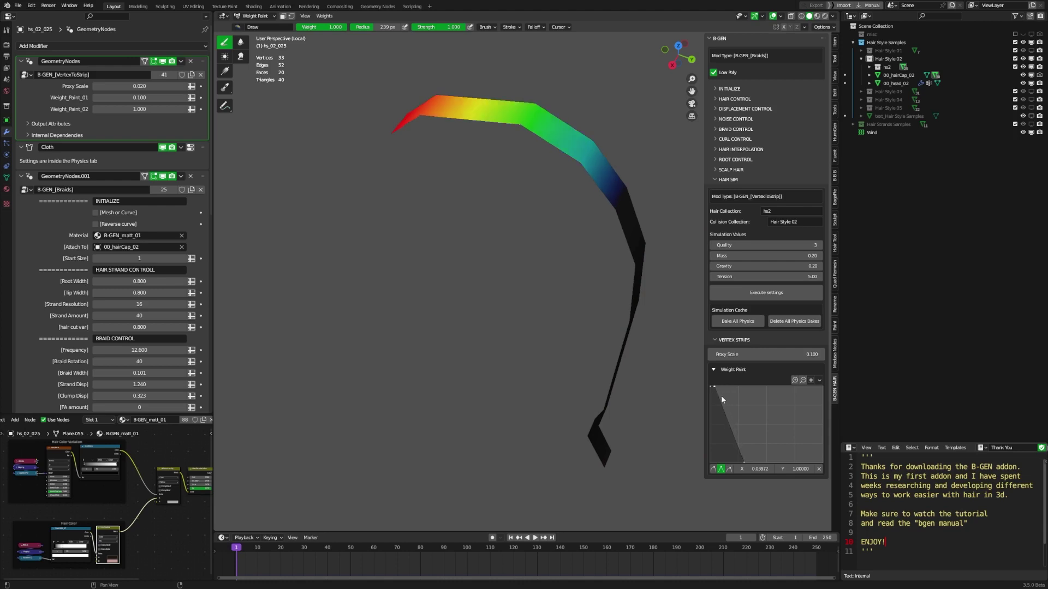
left_click_drag(744, 463, 719, 463)
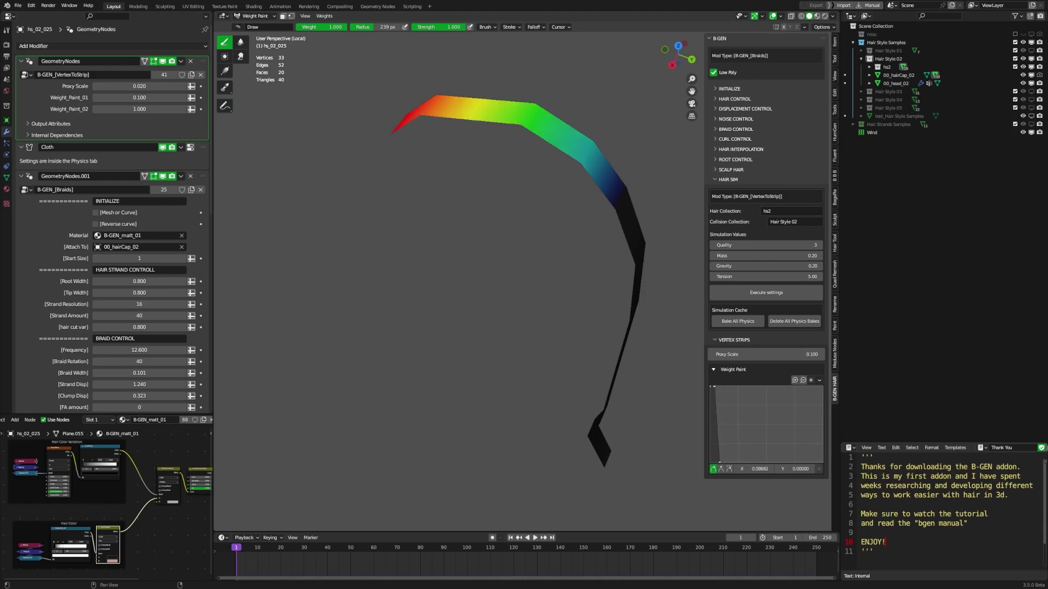
mouse_move(569, 355)
middle_mouse_down()
mouse_move(573, 330)
mouse_move(594, 330)
middle_mouse_up()
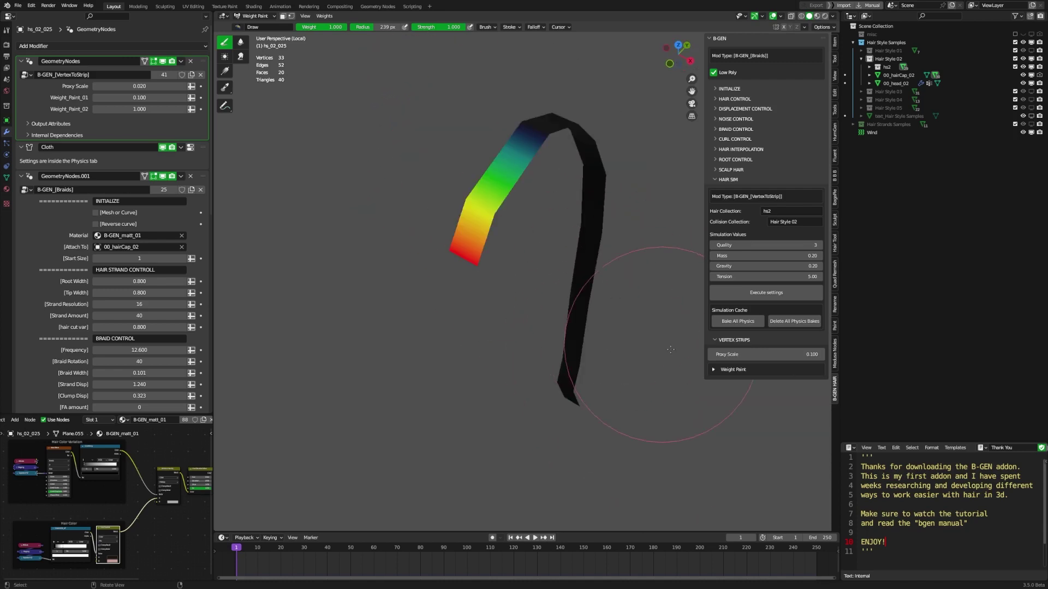
middle_click_drag(624, 255, 632, 271)
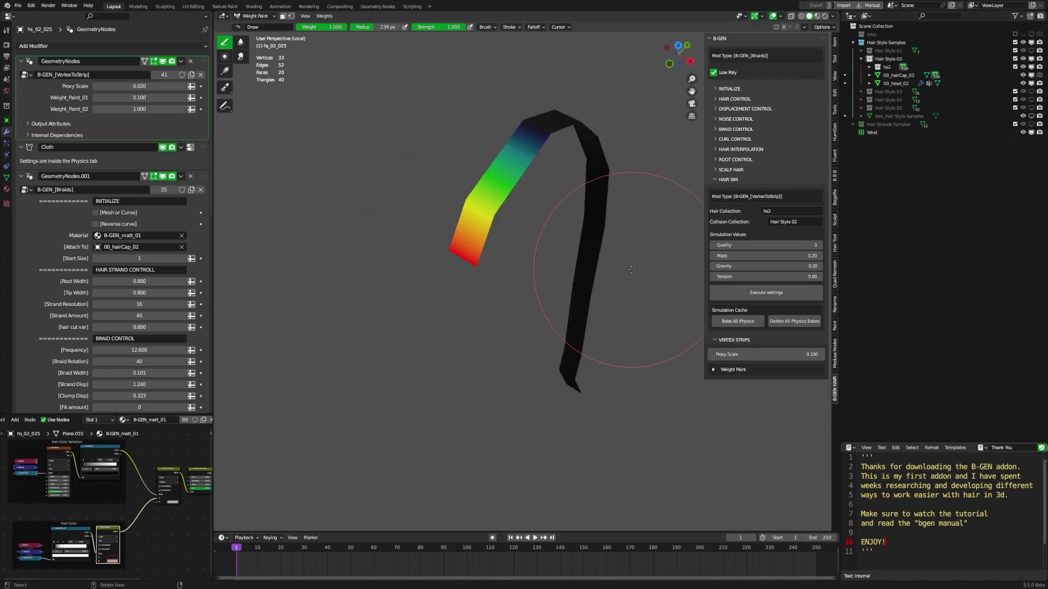
Leave local view and examine the weight gradients of hair strips hs_02_005 and hs_02_004 on the head
key("slash")
middle_click_drag(644, 310, 689, 322)
scroll(556, 283, "up", 4)
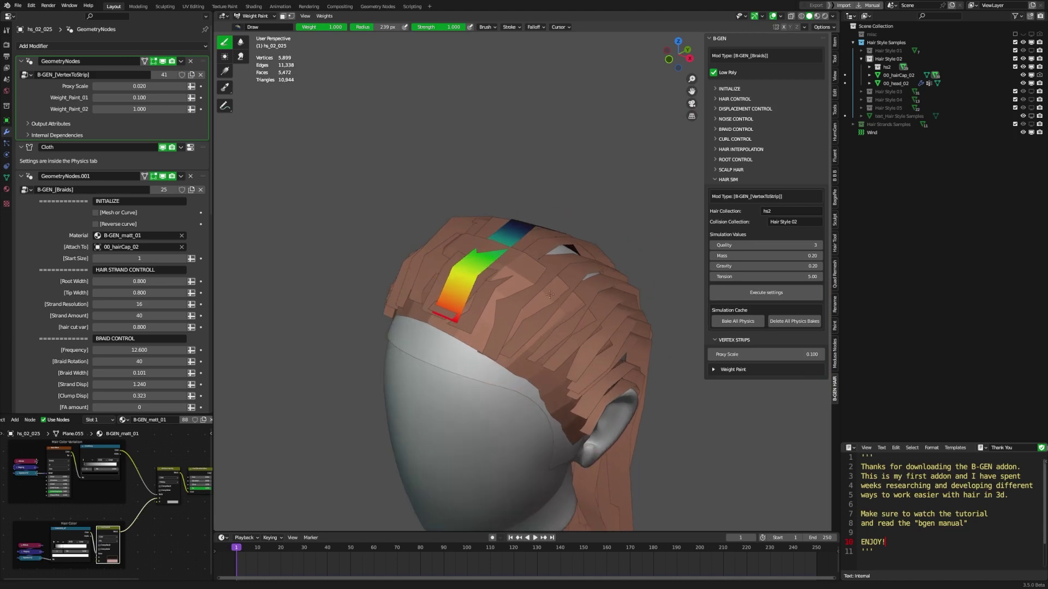
middle_click_drag(556, 278, 556, 295)
scroll(556, 295, "down", 4)
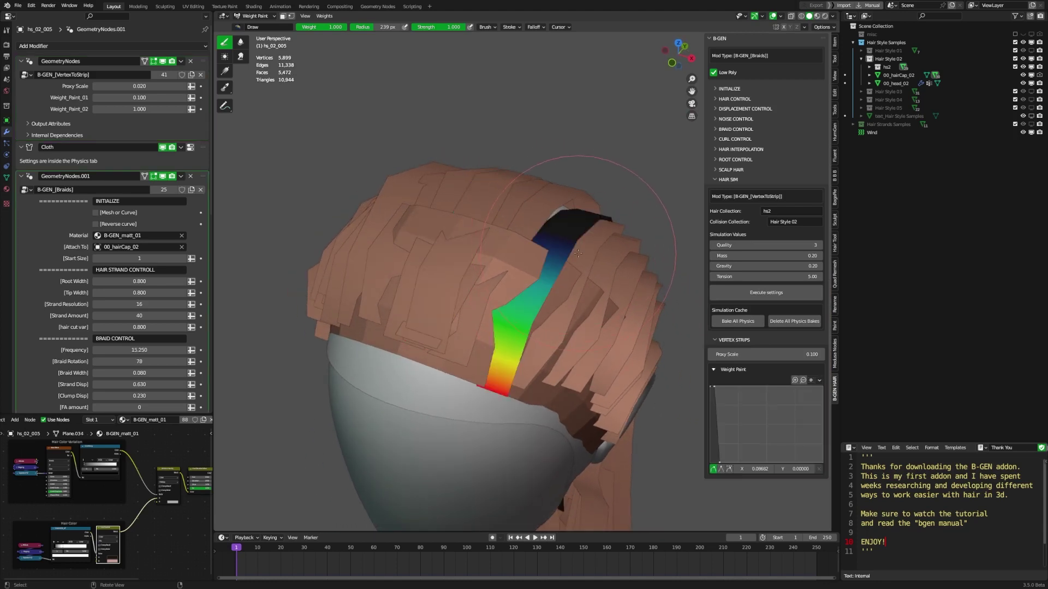
scroll(577, 263, "down", 8)
scroll(562, 147, "up", 2)
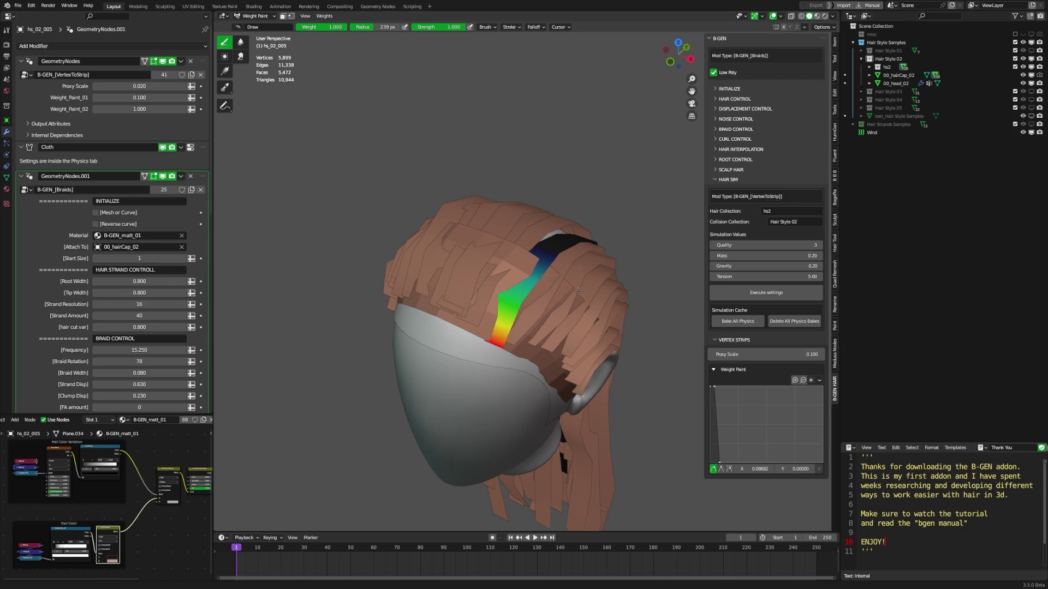
scroll(625, 265, "up", 3)
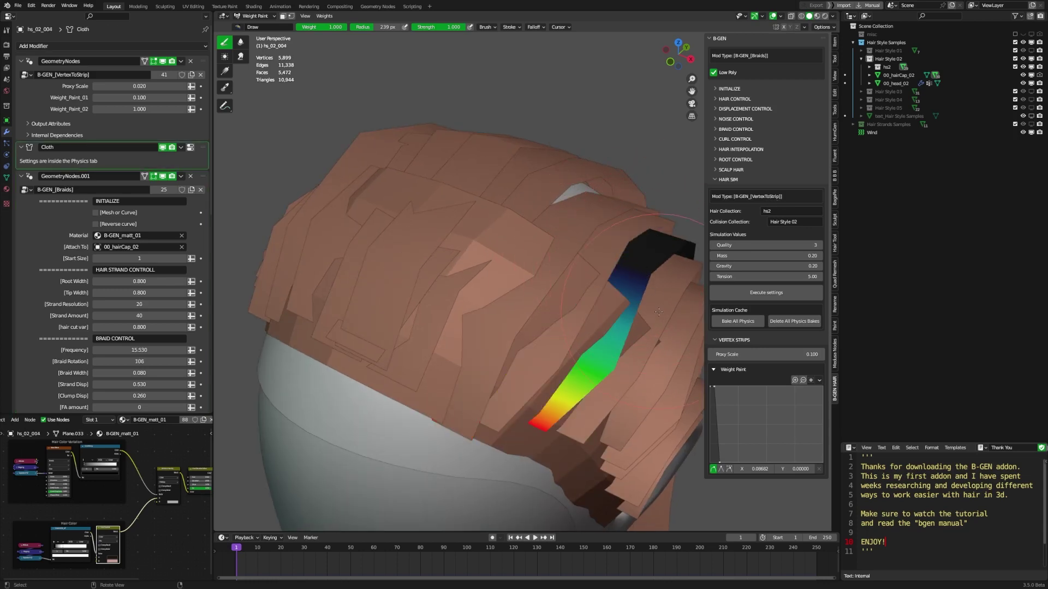
Move the Weight Paint curve's lower point to X about 0.11 and execute the Hair Sim settings in Object Mode
left_click_drag(722, 463, 745, 463)
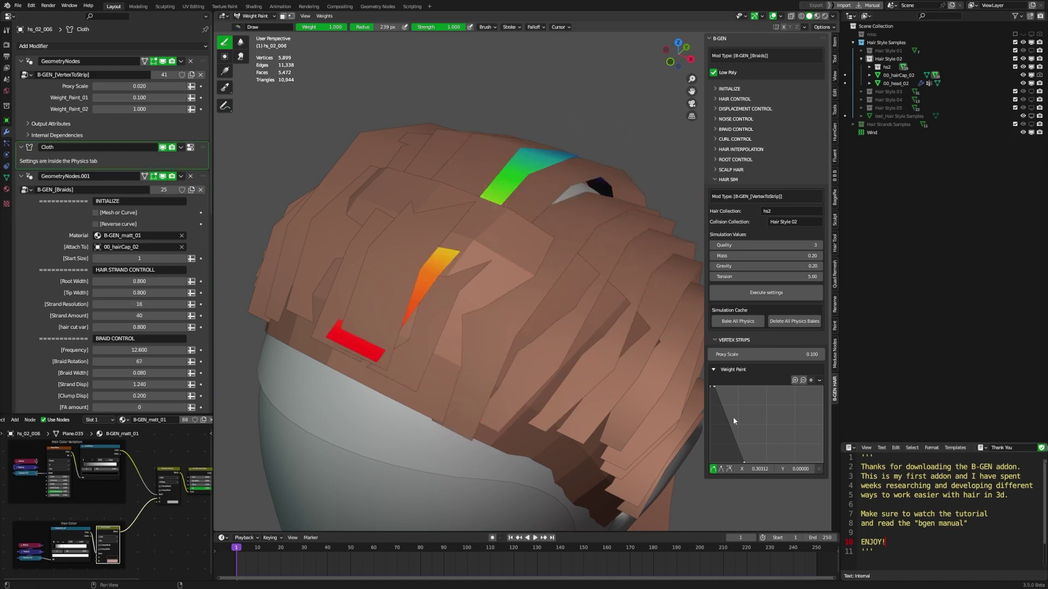
left_click_drag(740, 463, 728, 462)
scroll(546, 274, "down", 4)
mouse_move(545, 274)
middle_mouse_down()
mouse_move(532, 273)
mouse_move(534, 234)
mouse_move(430, 246)
middle_mouse_up()
scroll(532, 267, "up", 2)
key("ctrl+Tab")
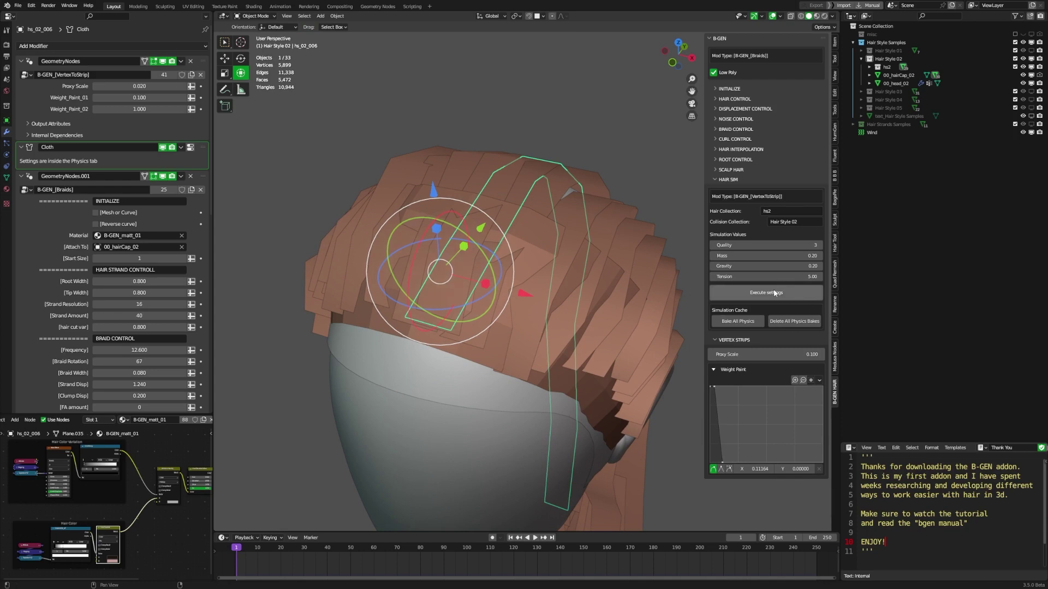
left_click(756, 295)
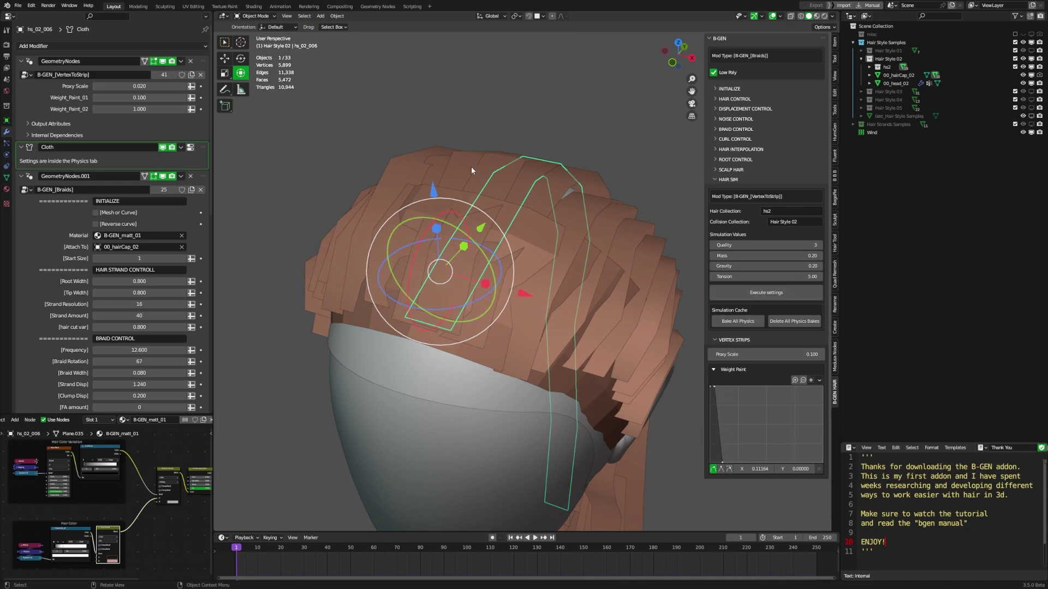
Clear the Pin Group in strip hs_02_006's Cloth Shape settings and reassign it by executing the Hair Sim settings
left_click(7, 190)
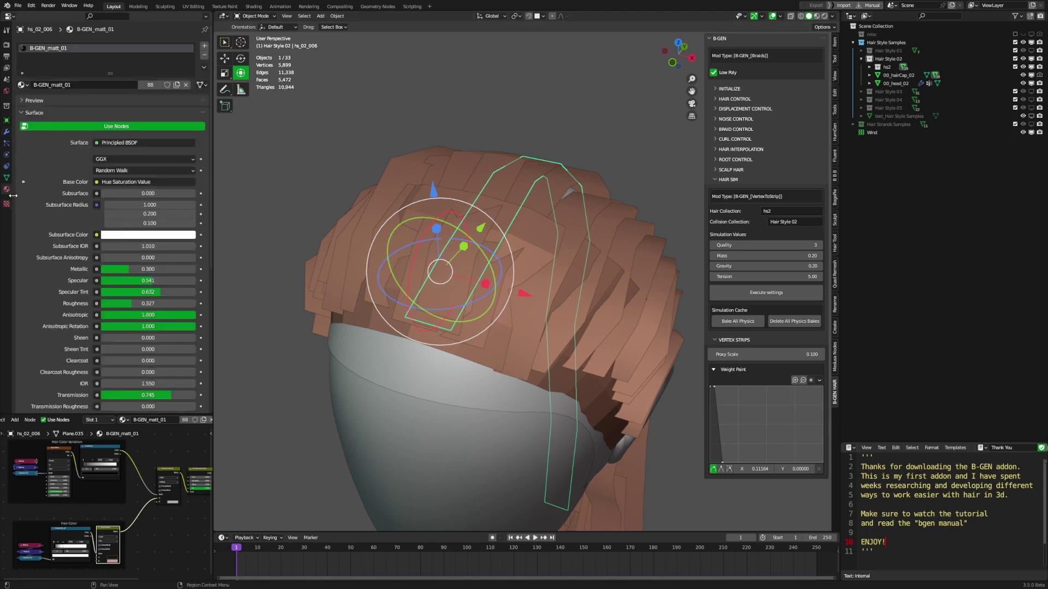
left_click(7, 155)
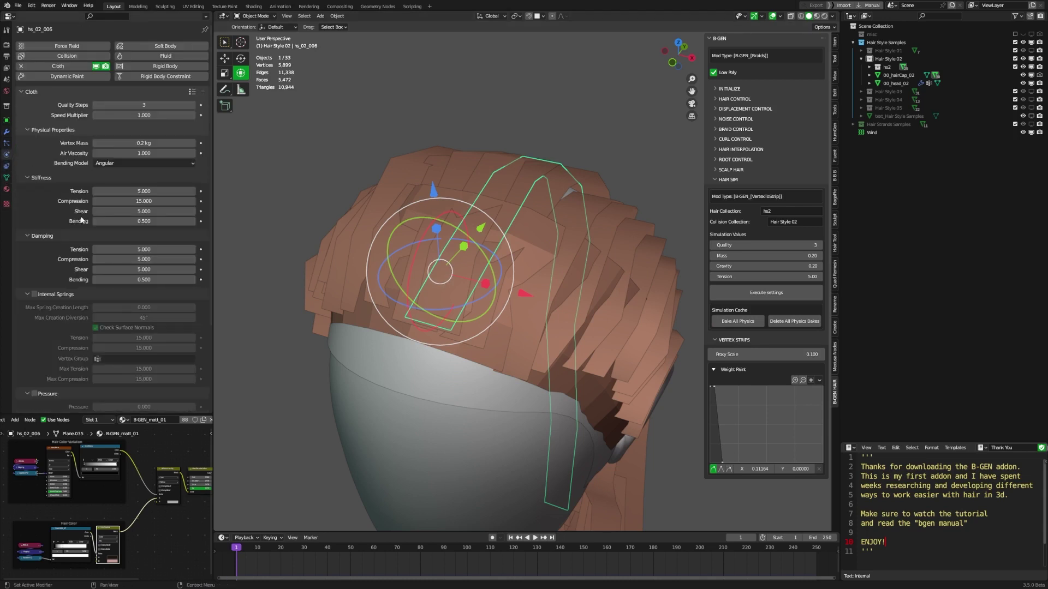
scroll(81, 220, "down", 5)
left_click(38, 373)
scroll(48, 371, "down", 3)
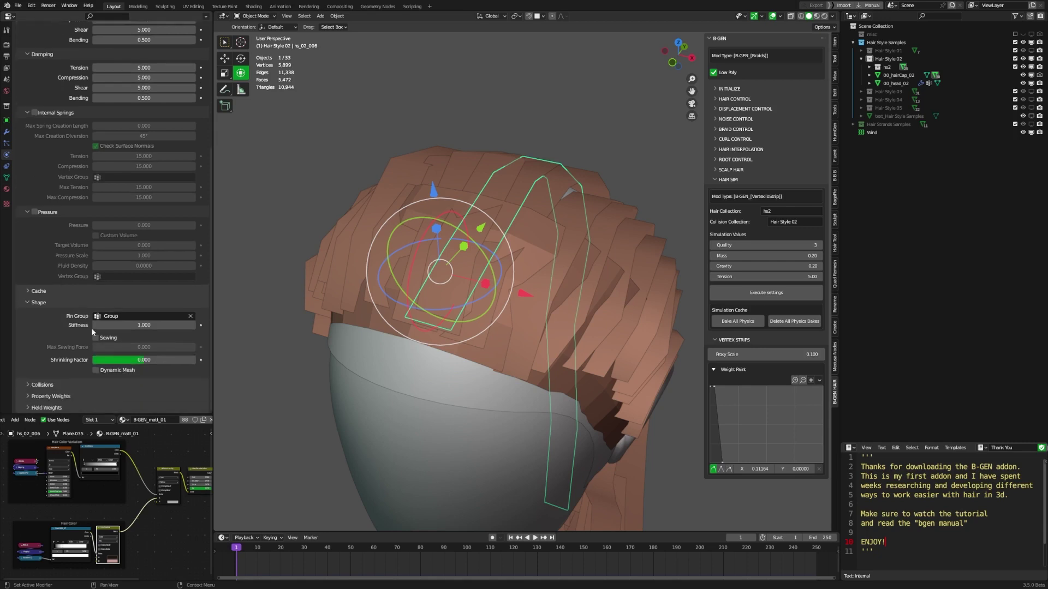
left_click(191, 316)
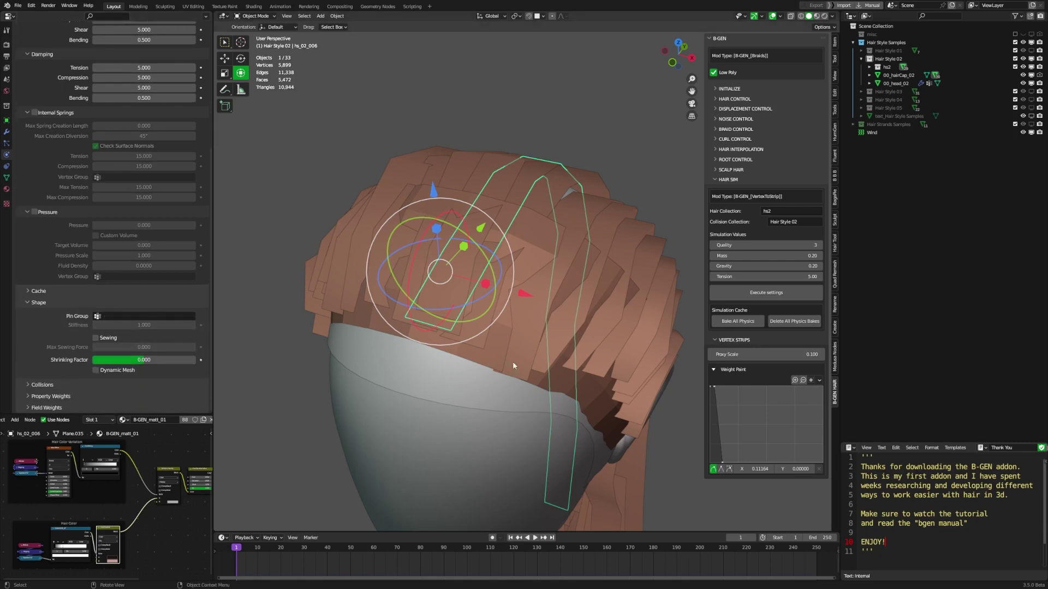
left_click(769, 292)
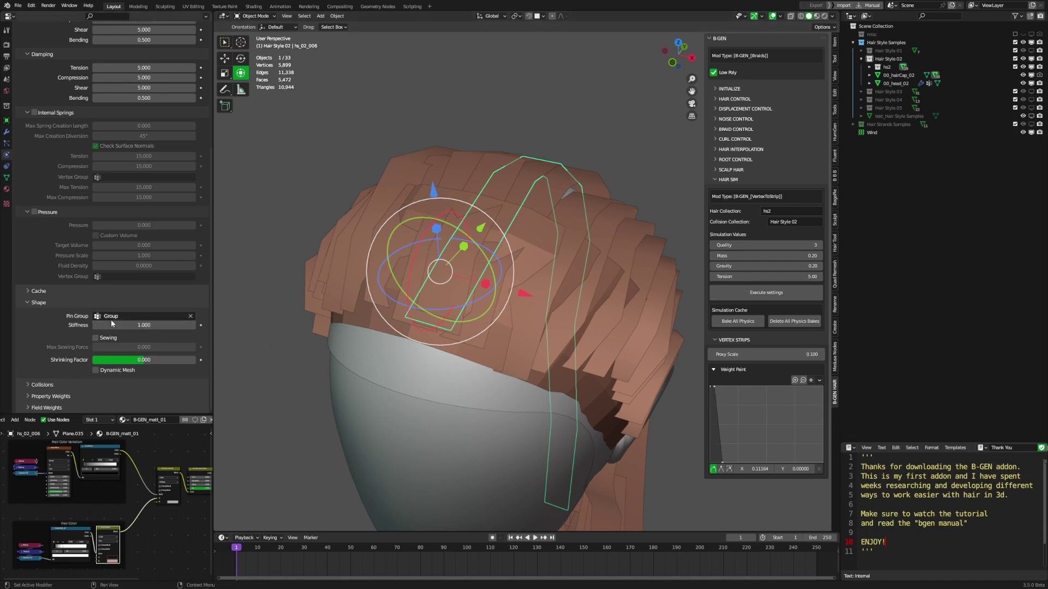
Open strip hs_02_006's Cloth Collisions settings and clear its Collision Collection
left_click(51, 387)
scroll(117, 401, "down", 4)
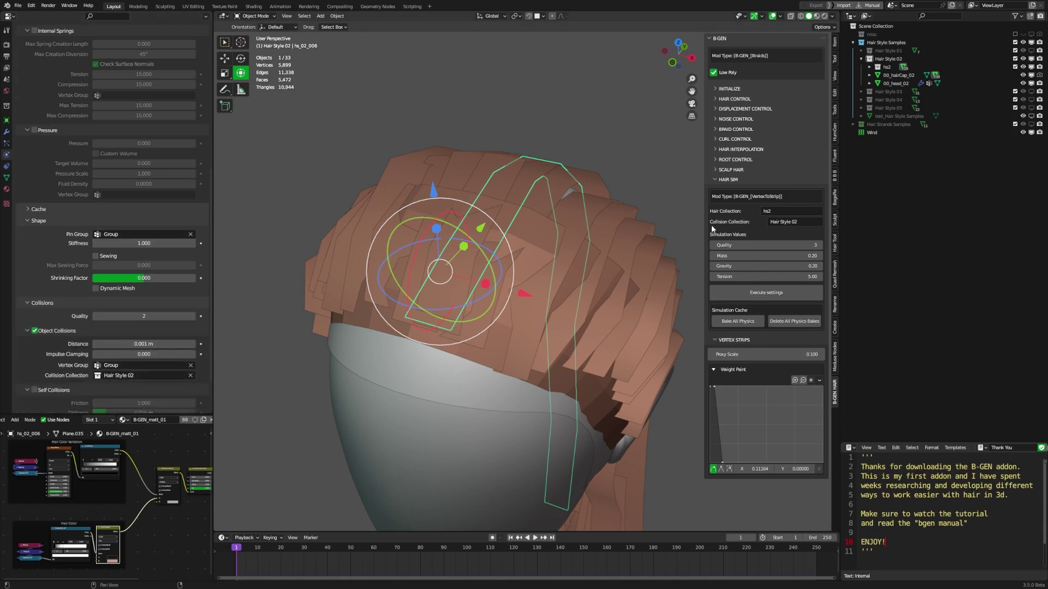
left_click(191, 375)
Select strip hs_02_005 and shift the Weight Paint curve's lower point outward and its upper point to X about 0.12
left_click(578, 196)
middle_click_drag(532, 305, 580, 299)
scroll(549, 295, "down", 3)
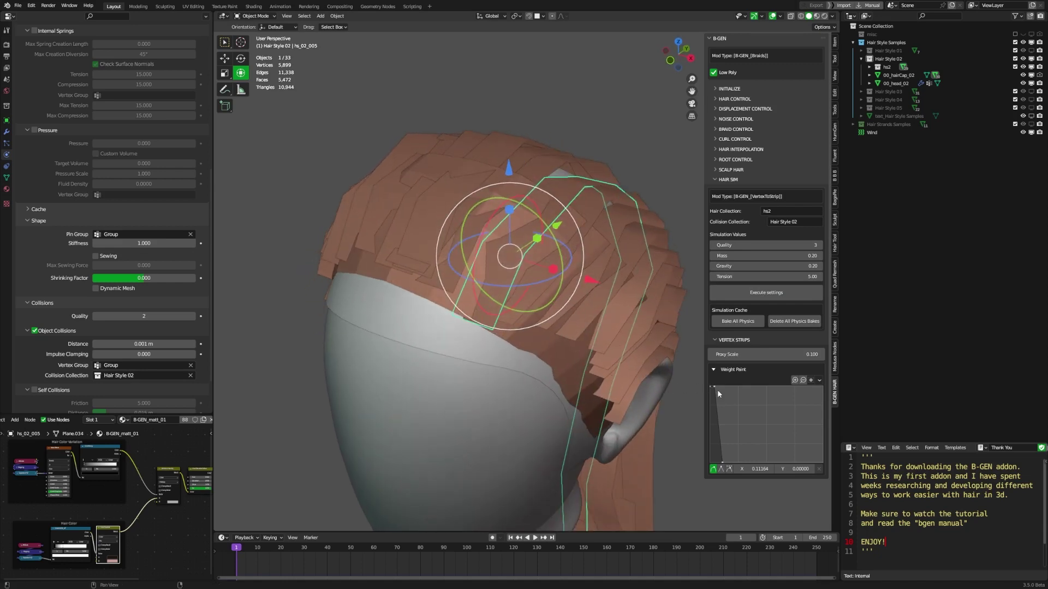
left_click_drag(727, 462, 735, 463)
left_click_drag(716, 386, 729, 392)
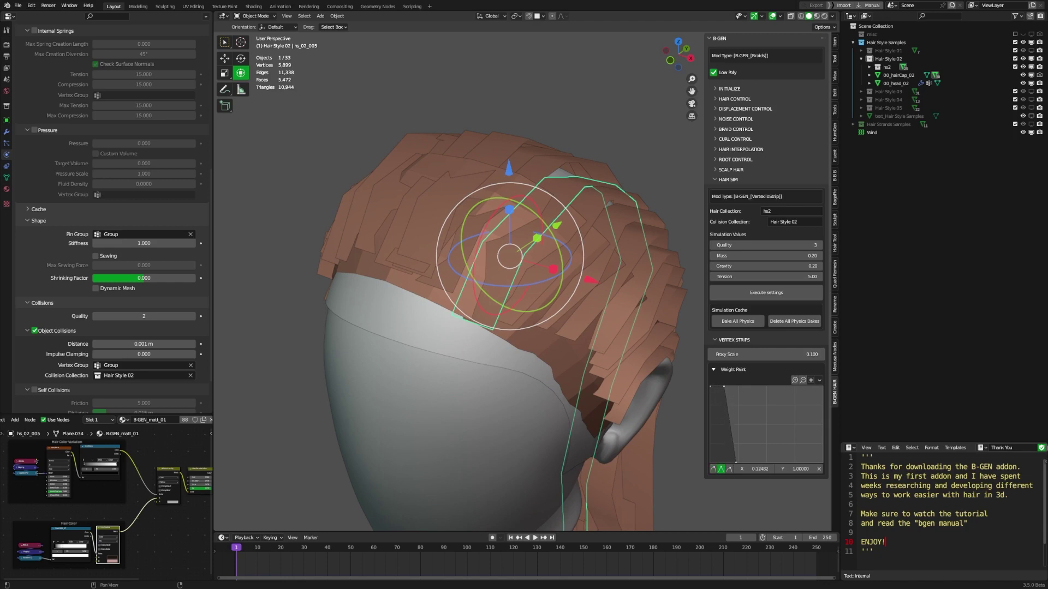
Hide the Wind force in the viewport, deselect everything and play the hair simulation
left_click(1023, 132)
scroll(573, 251, "down", 3)
middle_click_drag(565, 257, 613, 227)
middle_click_drag(319, 480, 584, 322)
left_click(585, 322)
key("space")
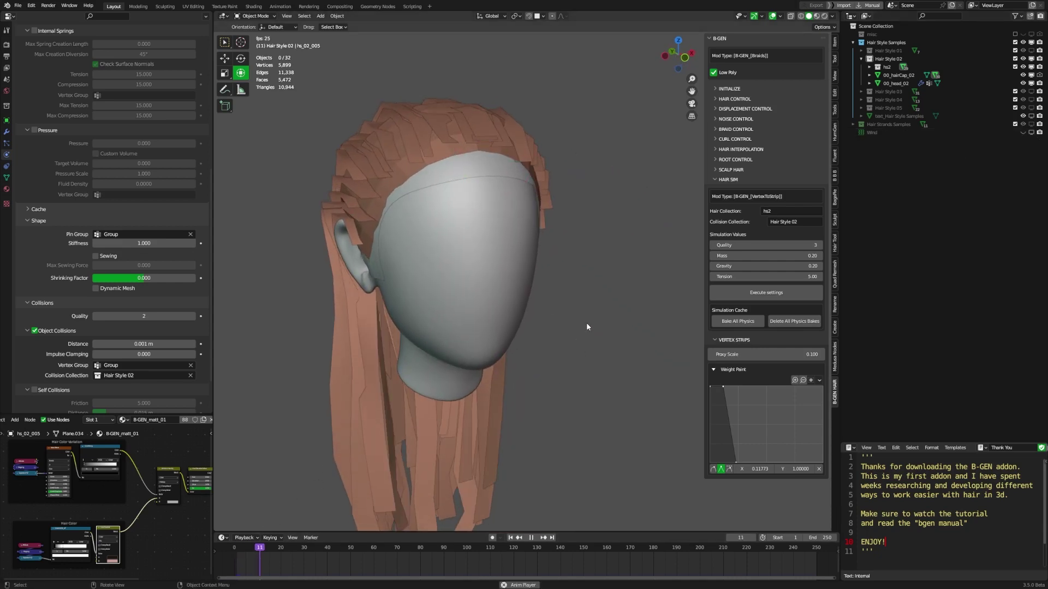
Stop the simulation playback and return the timeline to frame 0
middle_click_drag(492, 419, 458, 407)
key("space")
left_click_drag(401, 547, 235, 540)
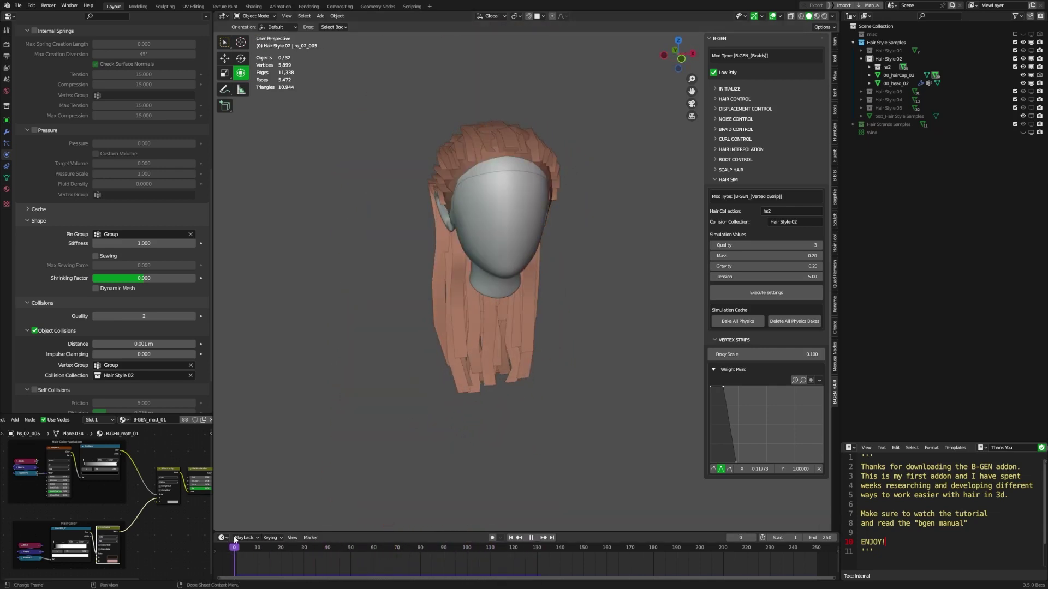
middle_click_drag(527, 373, 507, 305, "ctrl")
scroll(535, 207, "up", 4)
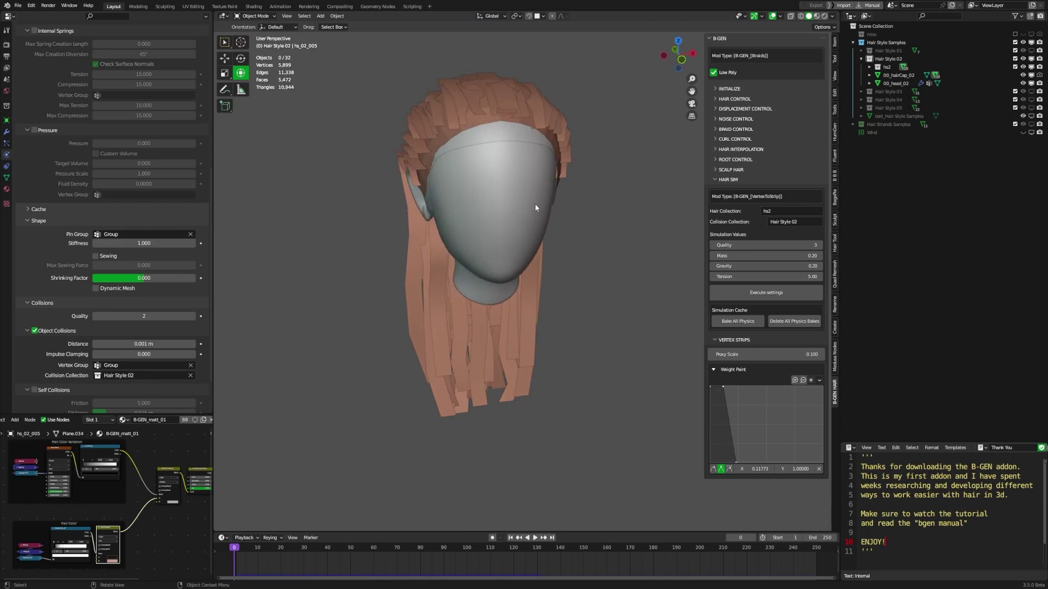
Select 00_hairCap_02 and 00_head_02 together, play the hair simulation and move both around to swing the hair
left_click(513, 133)
middle_click_drag(513, 132, 519, 295)
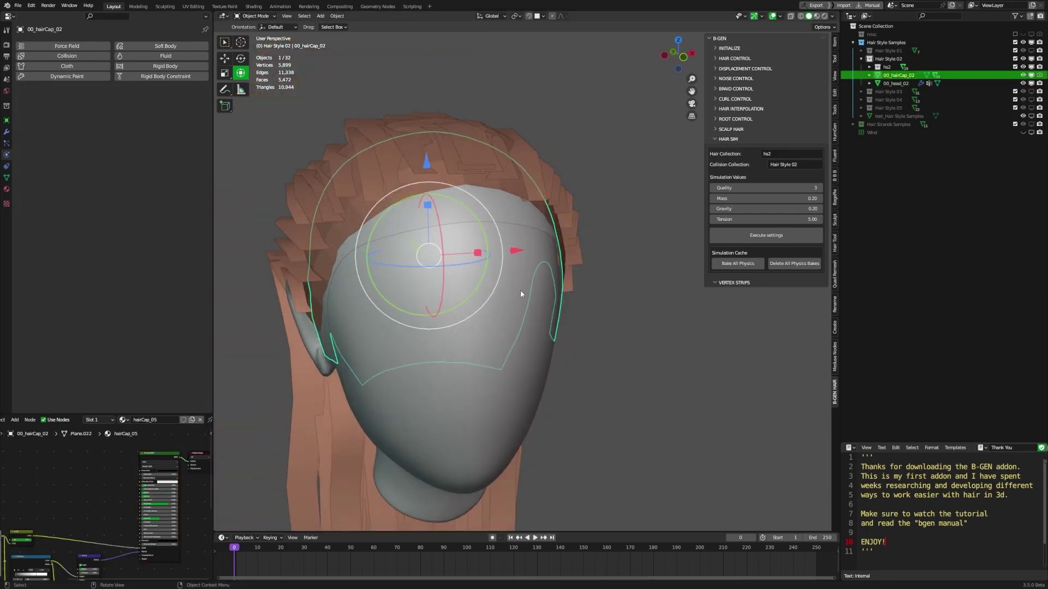
left_click(520, 294, "shift")
key("space")
scroll(520, 294, "down", 4)
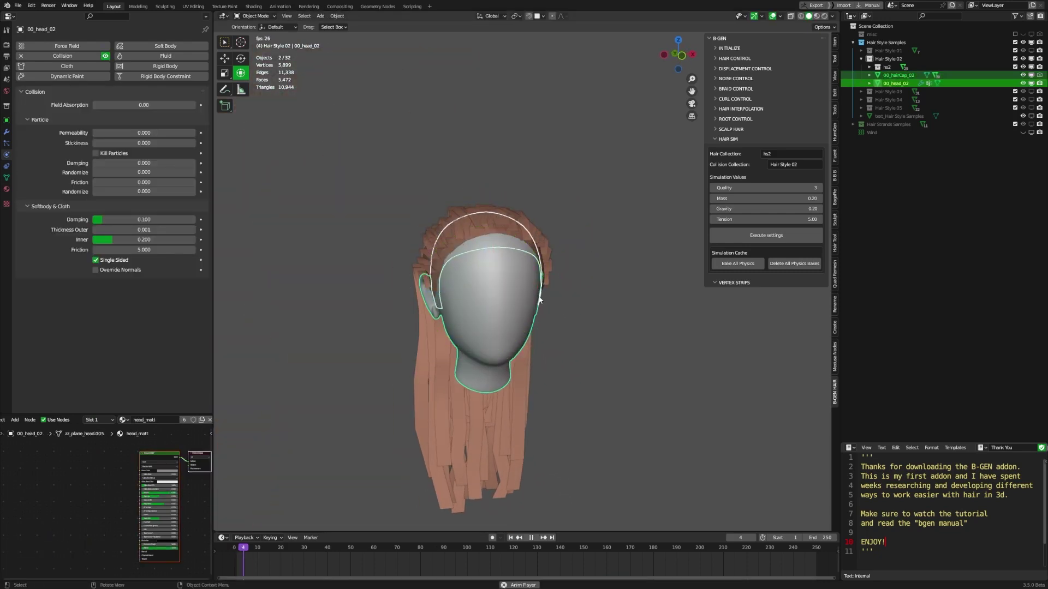
key("g")
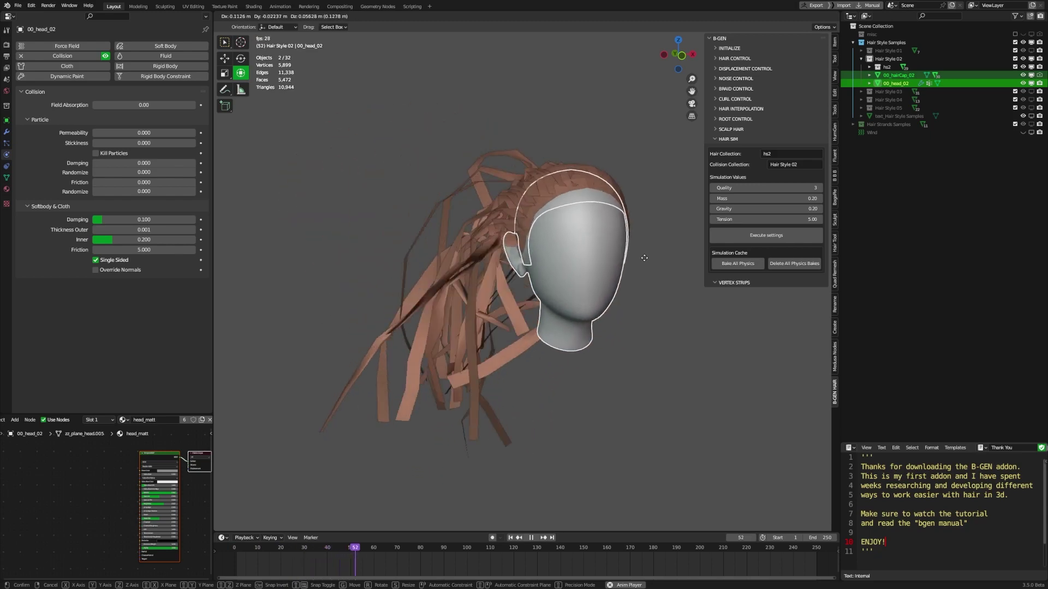
left_click(549, 295)
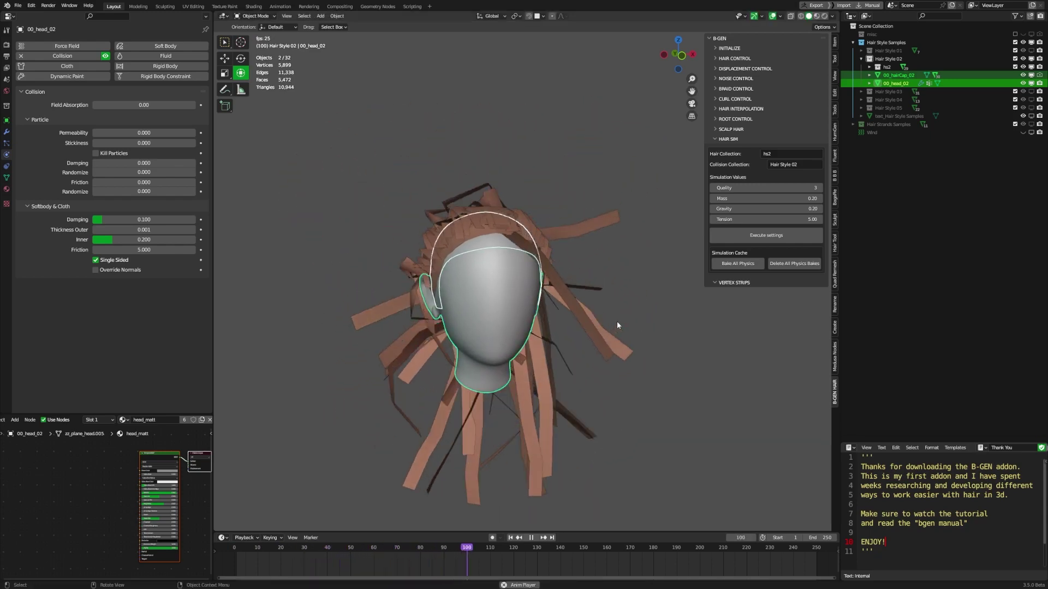
Stop the simulation playback and undo the move of the head and hair cap
key("space")
key("ctrl+z")
key("ctrl+z")
Play the simulation again, move the hair cap and head together while it runs, and stop playback
middle_click_drag(617, 321, 575, 328)
key("space")
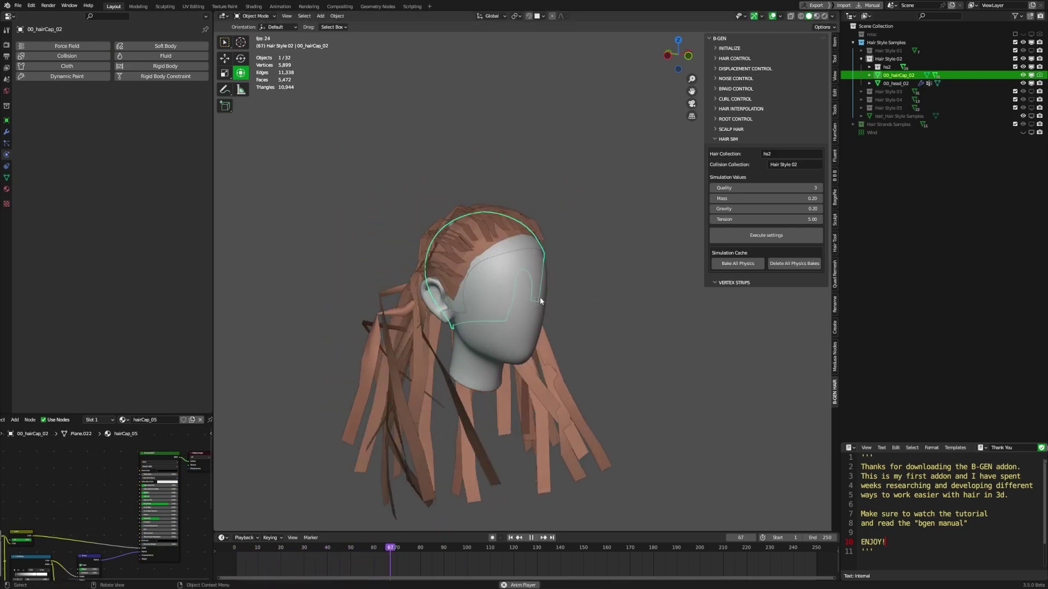
left_click(518, 306, "shift")
key("g")
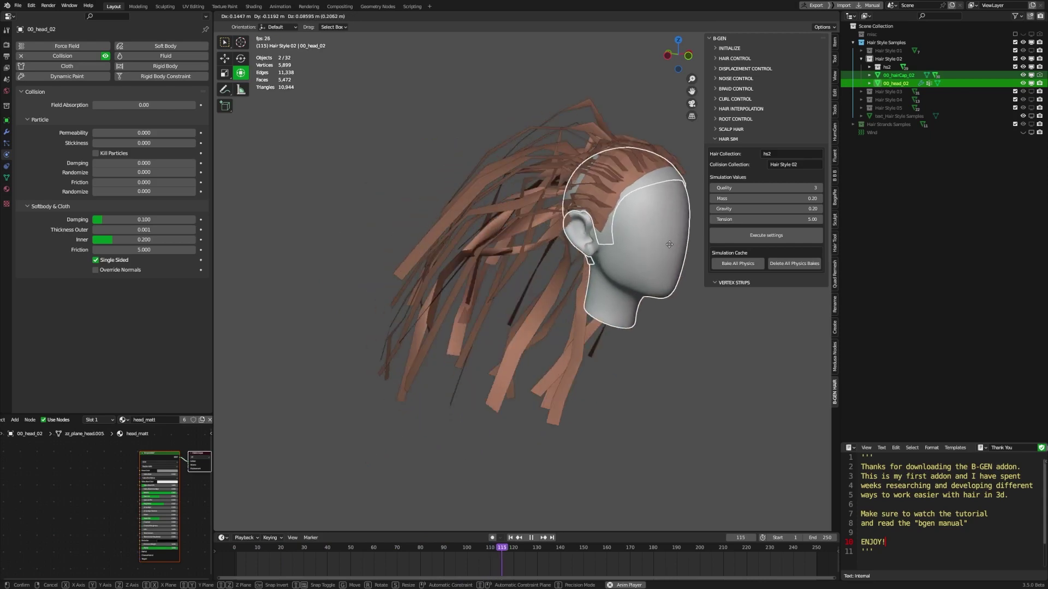
left_click(567, 305)
key("space")
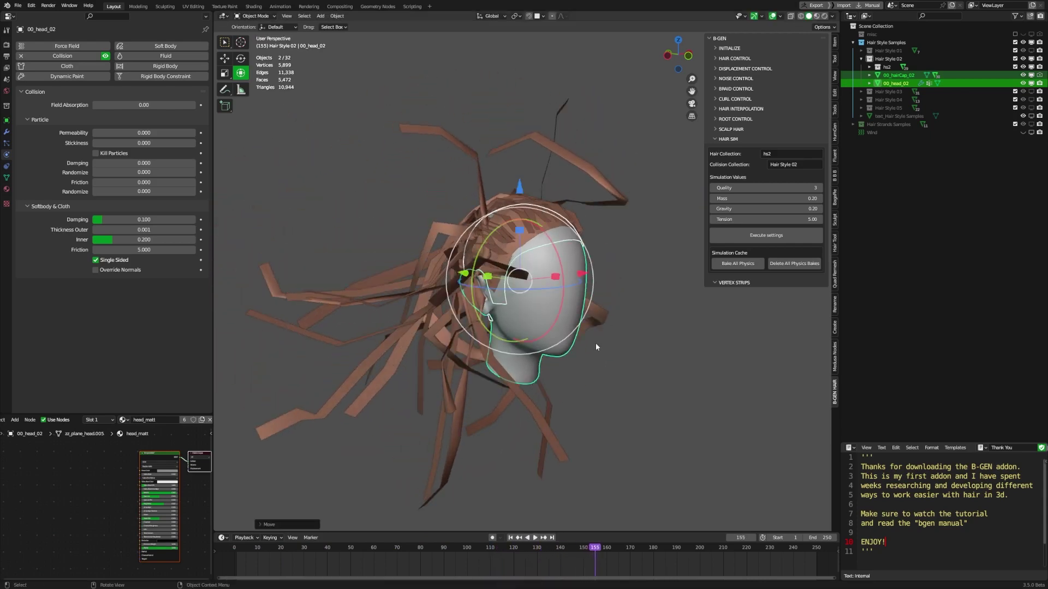
Turn off Low Poly for the braids using strip hs_02_004, with the viewport in Material Preview
left_click(615, 356)
middle_click_drag(615, 357, 548, 223)
left_click(578, 223)
scroll(549, 222, "up", 4)
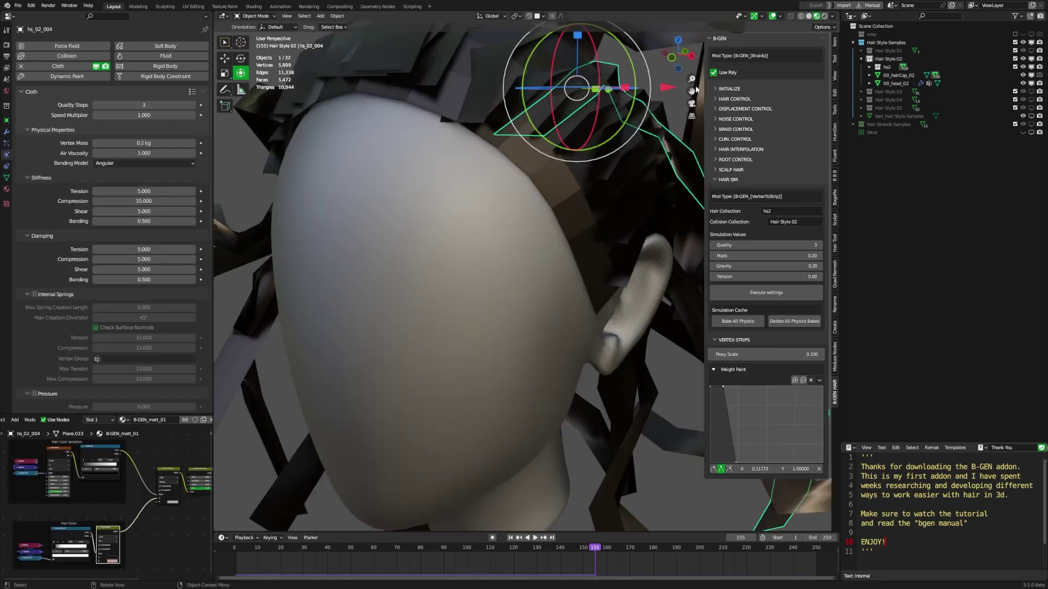
left_click(713, 72)
Select hs_scalp hair and turn off its Low Poly option, leaving nothing selected
left_click(541, 225)
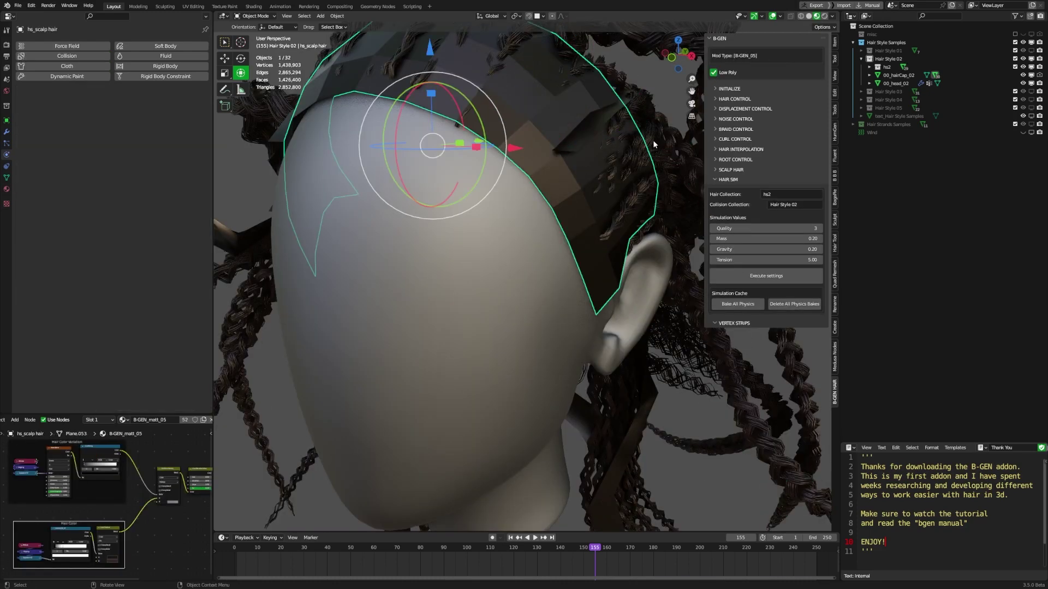
left_click(713, 74)
middle_click_drag(515, 248, 601, 309, "ctrl")
left_click(631, 281)
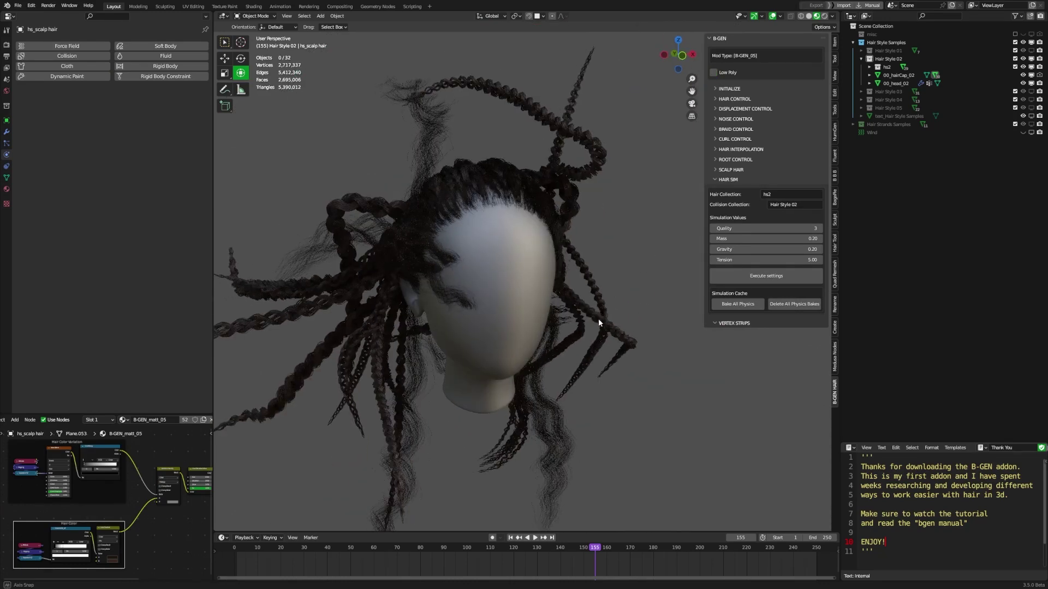
Show the modifier stack of braid strip hs_02_004 and return the timeline to frame 0
left_click(594, 289)
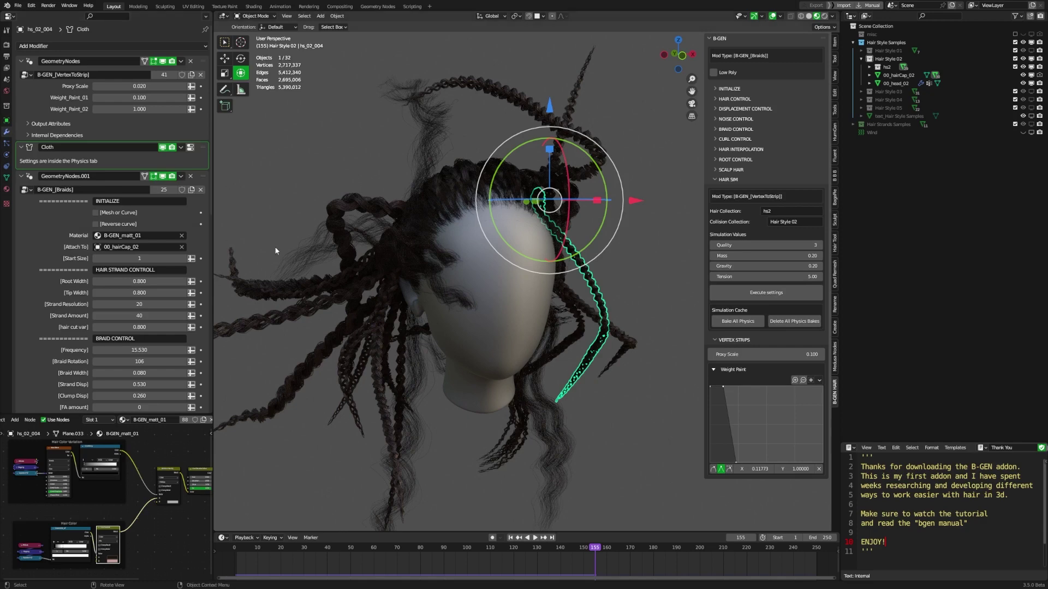
left_click(619, 253)
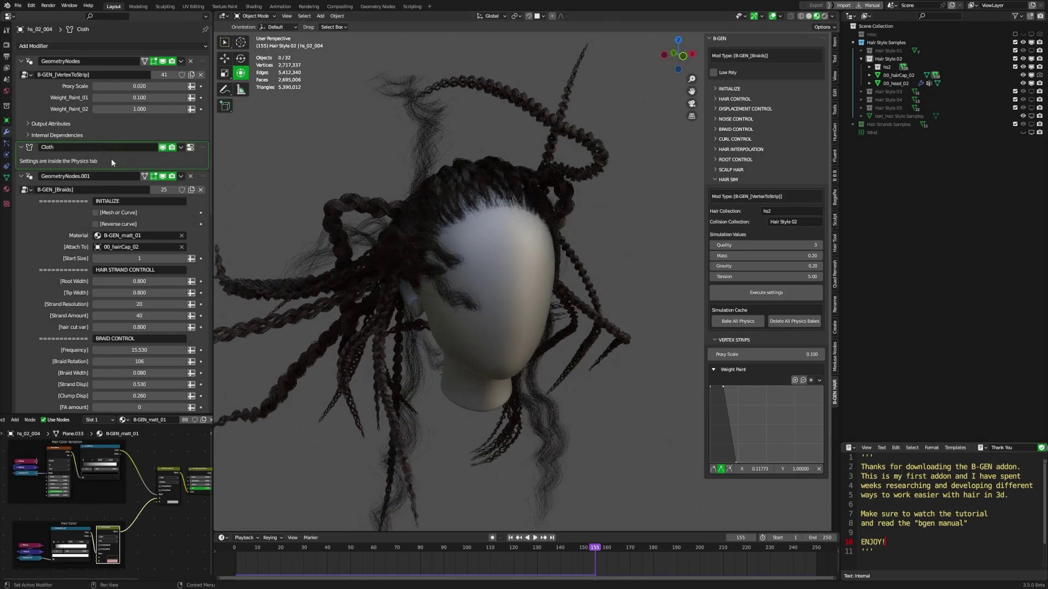
middle_click_drag(516, 234, 544, 304)
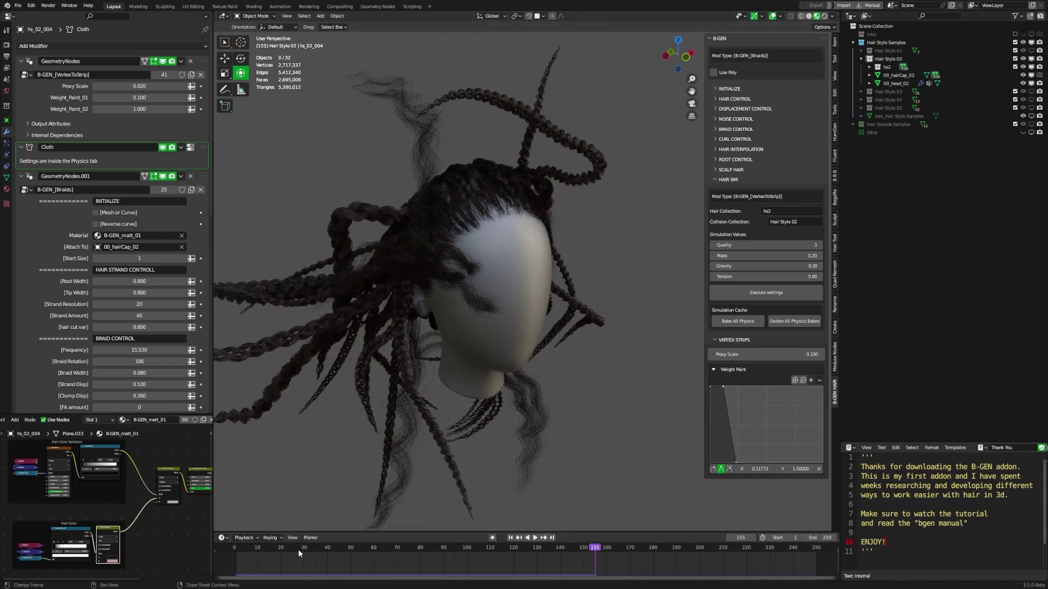
left_click(235, 548)
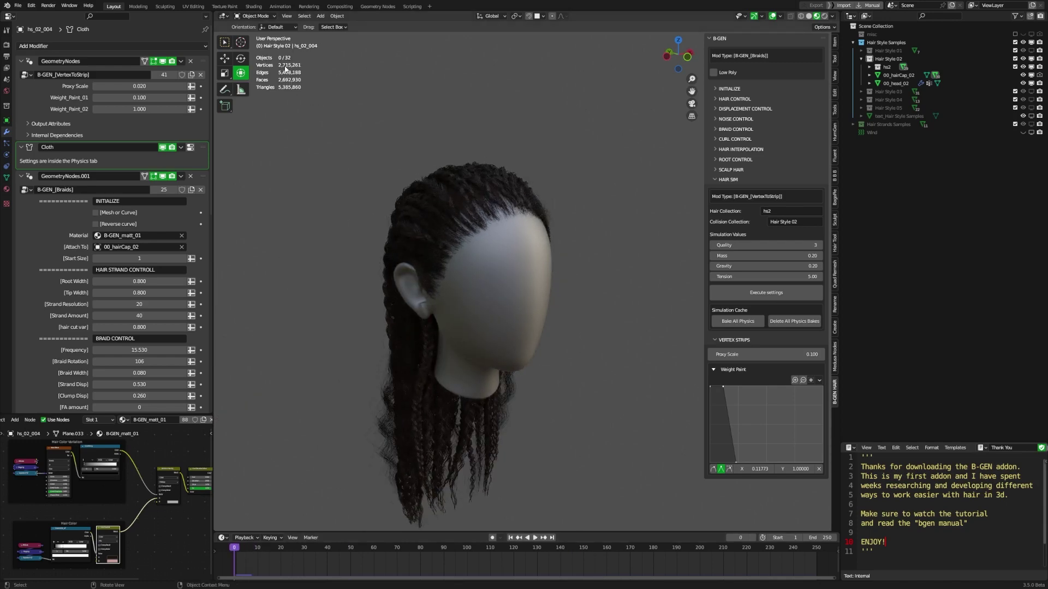
middle_click_drag(433, 241, 658, 306)
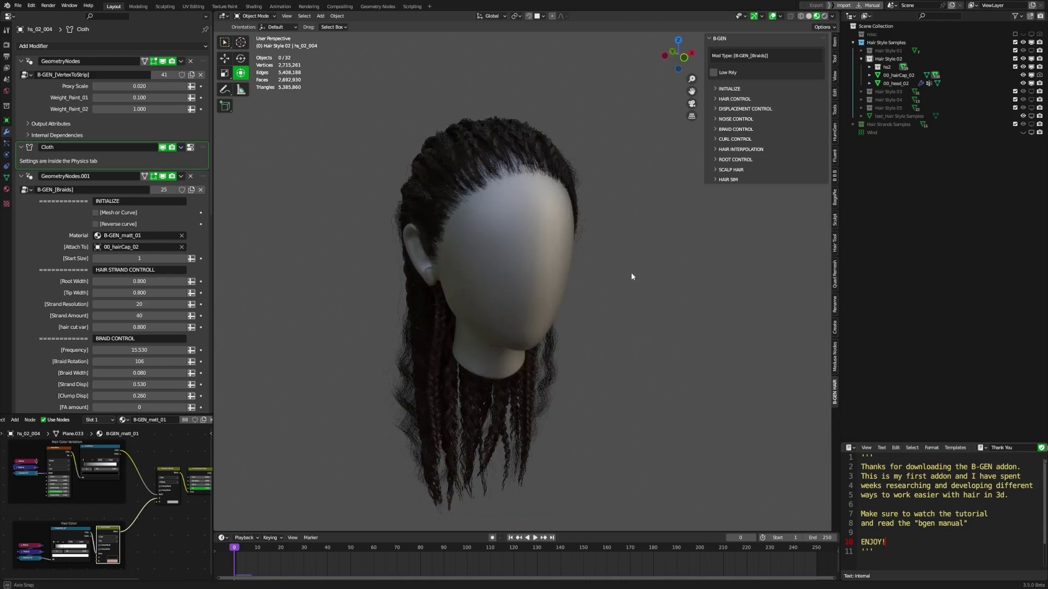
Return the viewport to solid shading and turn Low Poly back on for the braids and hs_scalp hair
left_click(713, 72)
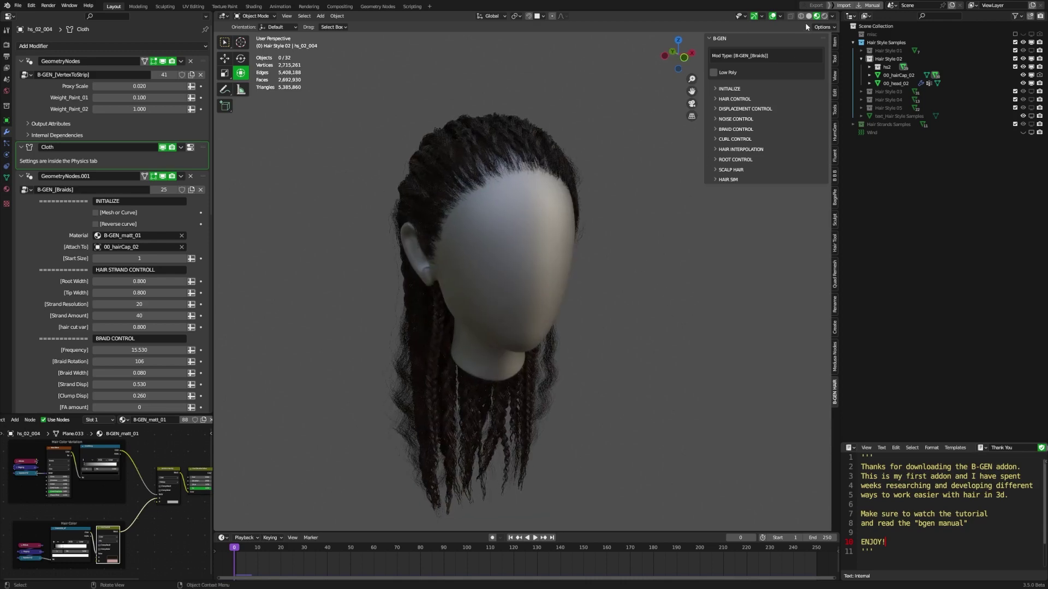
left_click(535, 176)
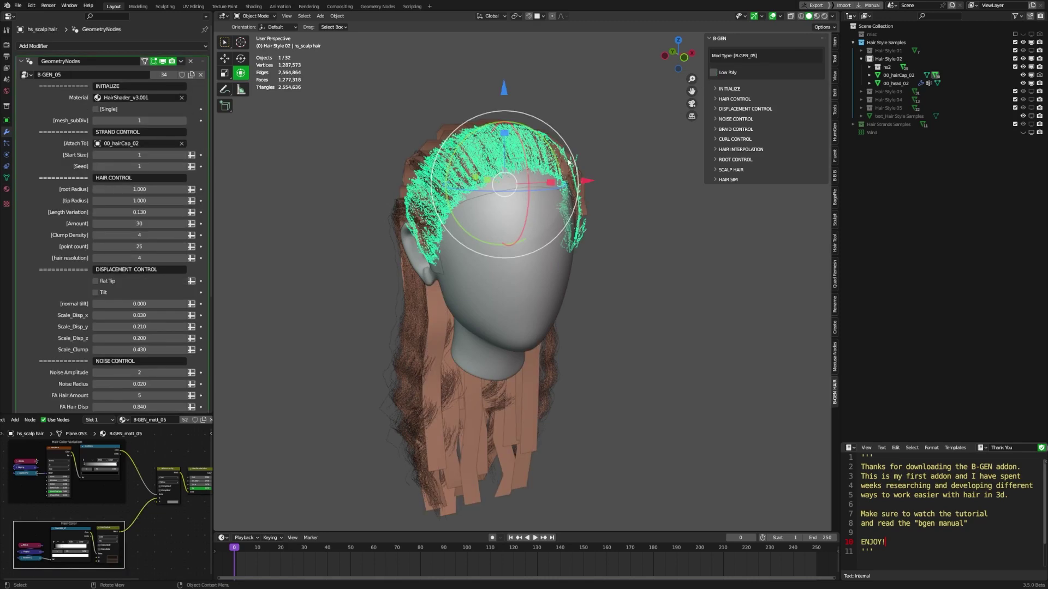
left_click(713, 72)
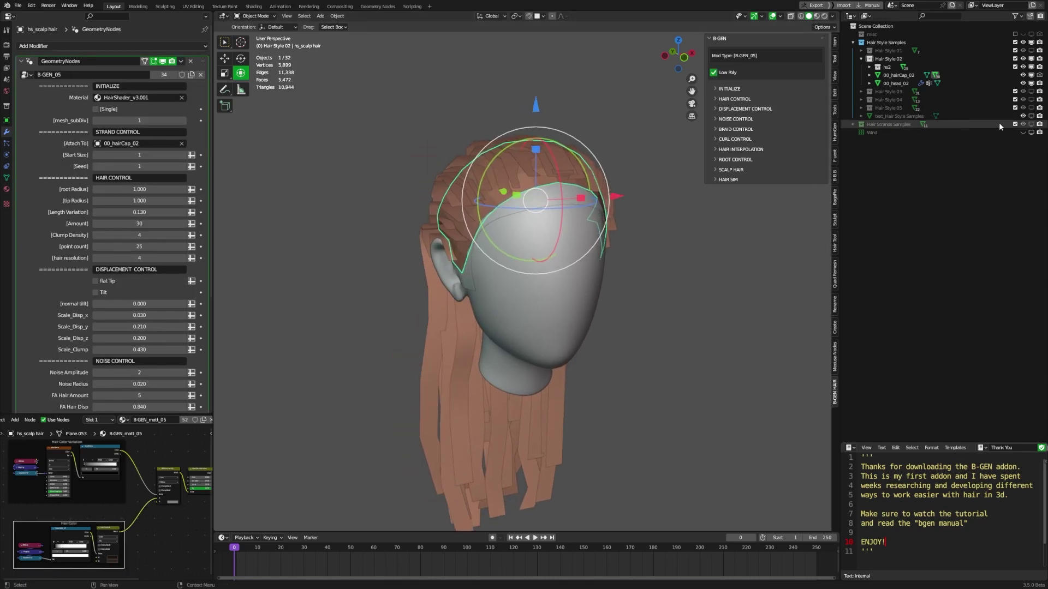
Unhide the Wind force in the viewport, select it and show its force field physics settings
left_click(1022, 132)
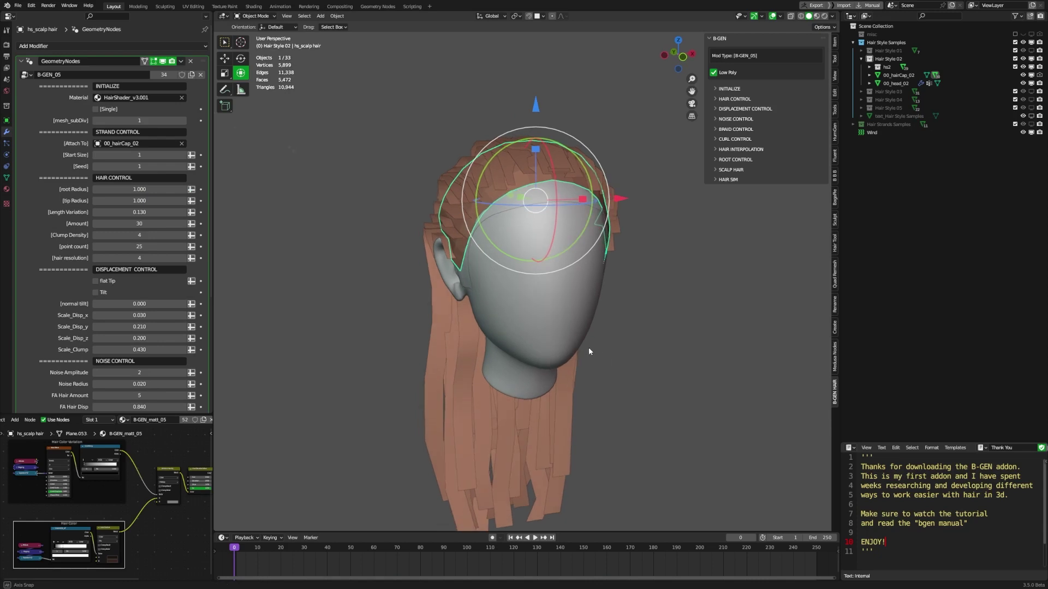
scroll(595, 340, "down", 8)
middle_click_drag(664, 386, 627, 367, "shift")
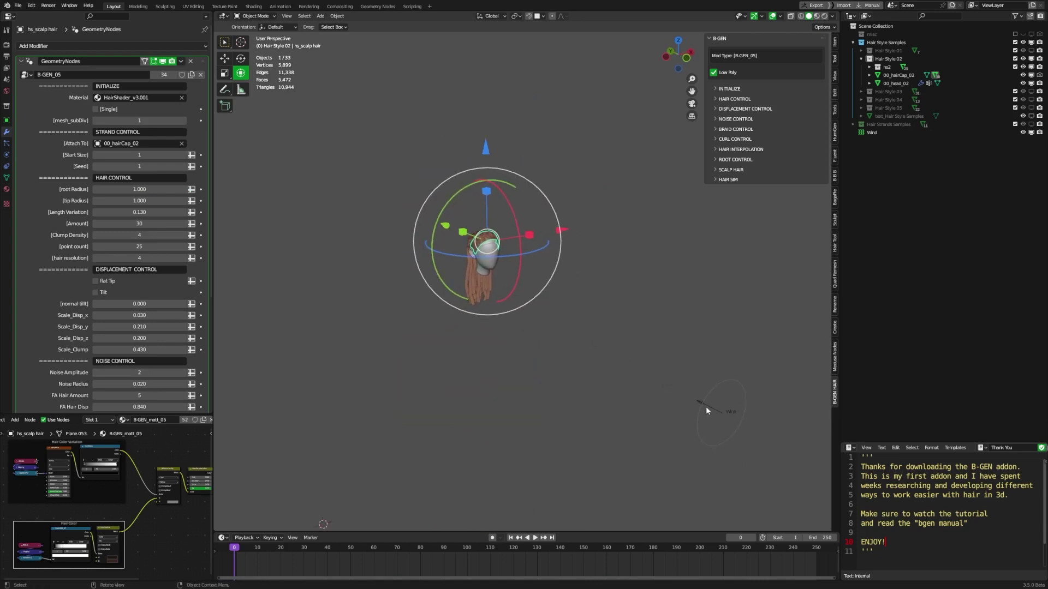
left_click(706, 407)
left_click(6, 143)
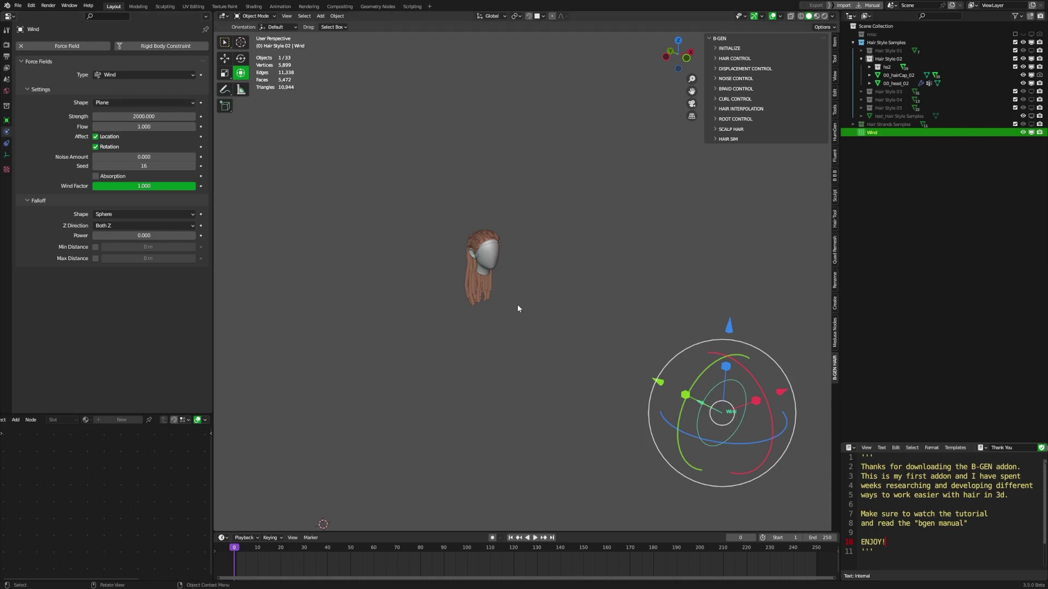
Play the hair simulation with the Wind force active and examine the blowing strips from several sides
scroll(516, 304, "up", 3)
key("space")
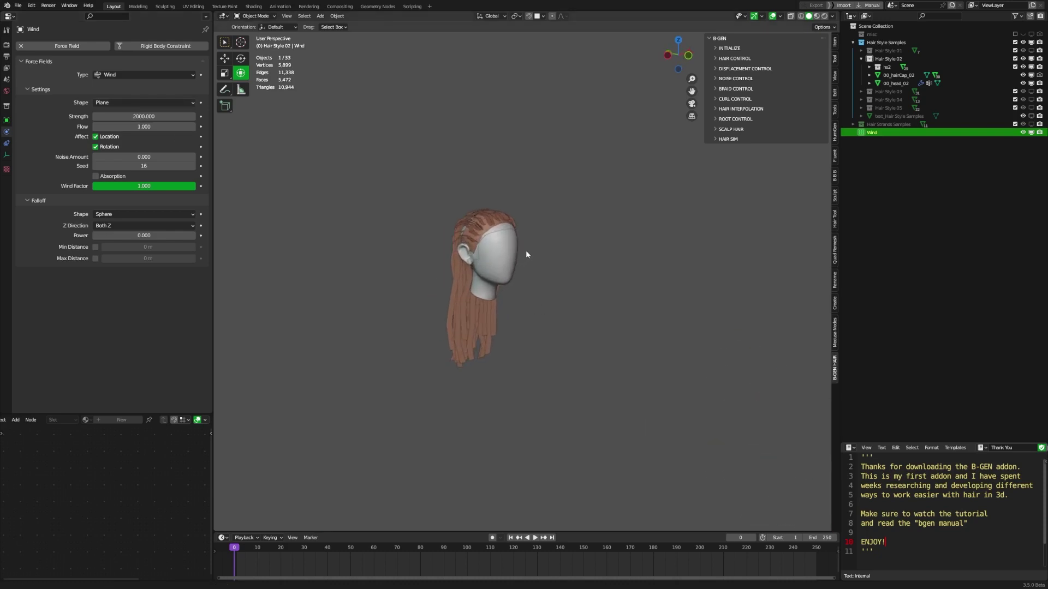
scroll(554, 255, "up", 2)
middle_click_drag(551, 271, 602, 292)
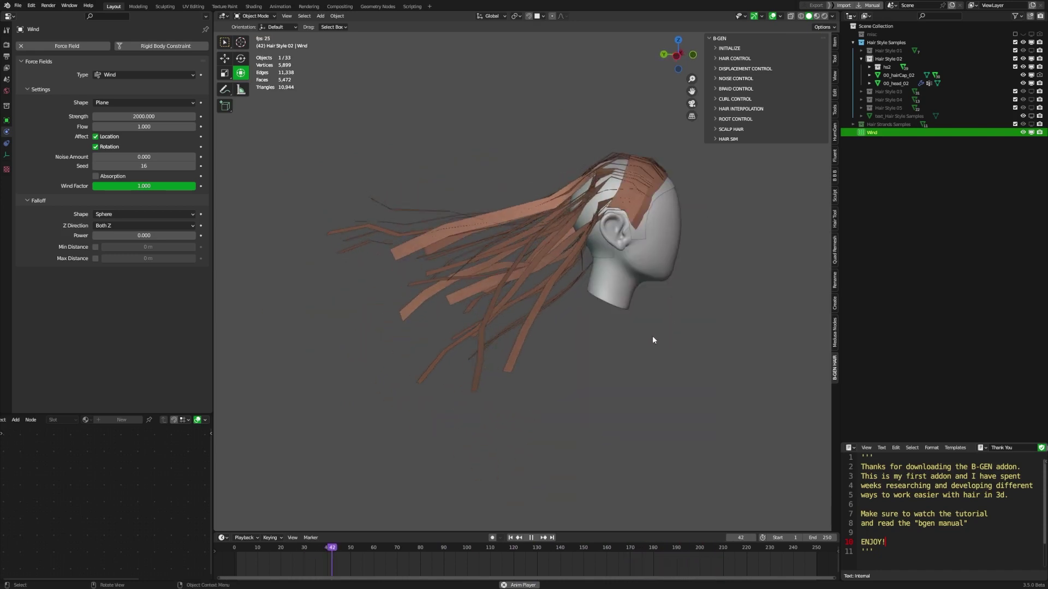
middle_click_drag(639, 297, 572, 314)
scroll(650, 298, "down", 4)
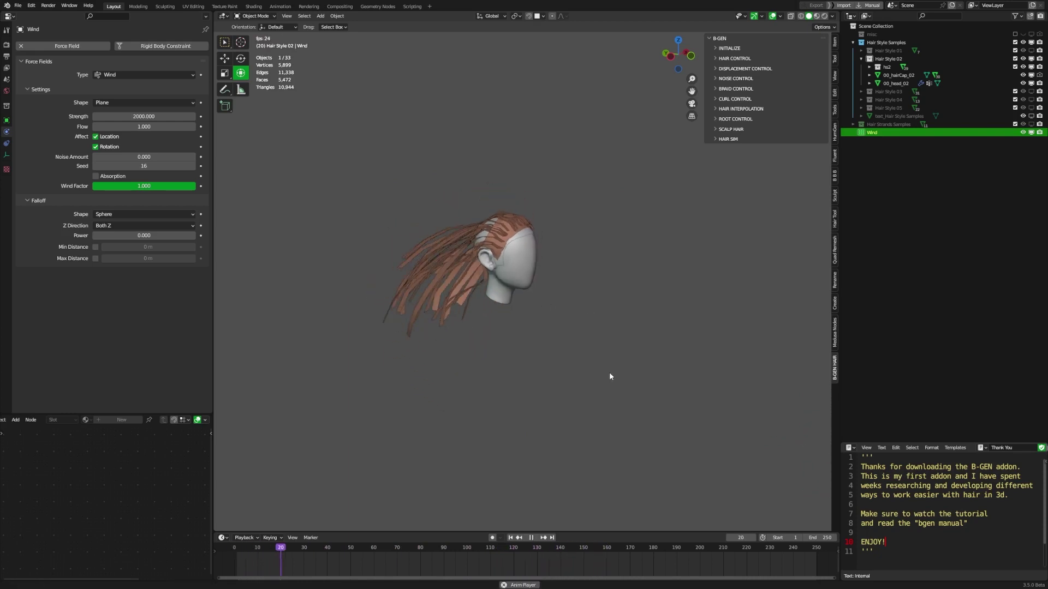
Return the timeline to frame 1 and bake all physics from the Hair Sim settings
left_click(728, 138)
scroll(613, 240, "up", 3)
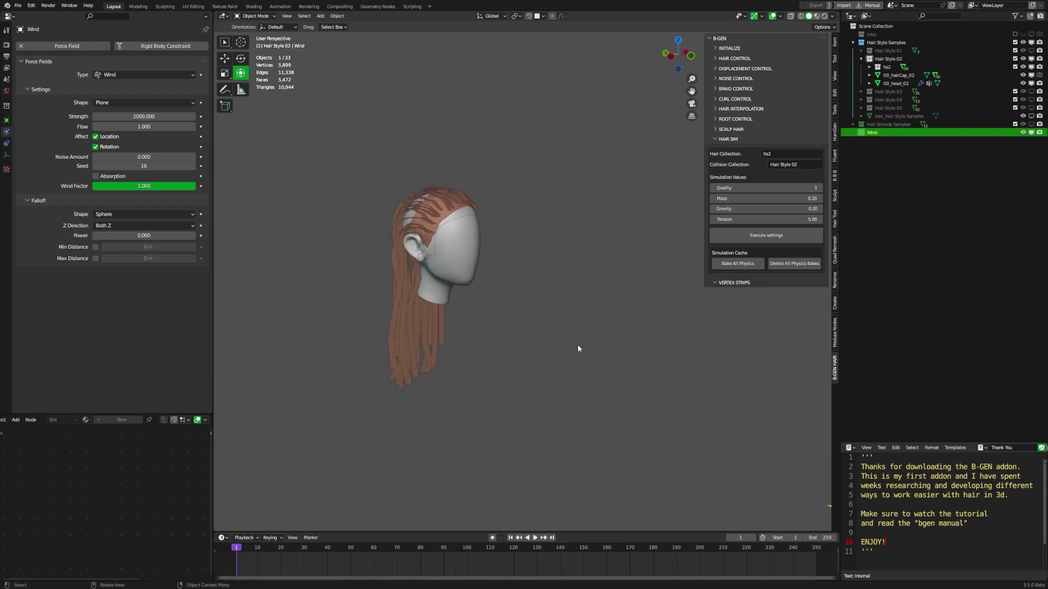
middle_click_drag(577, 345, 583, 295)
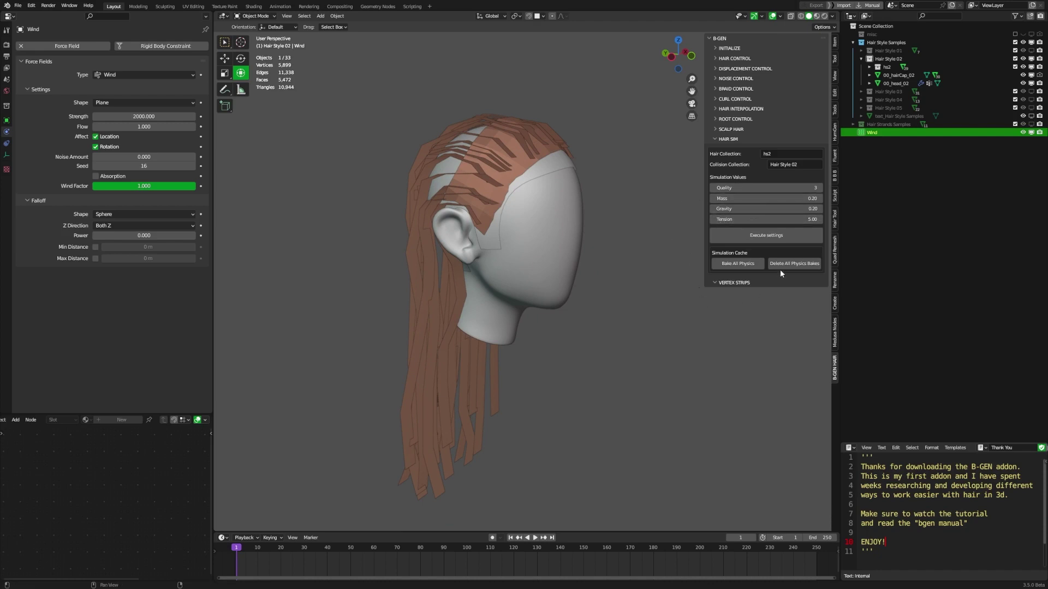
left_click(742, 266)
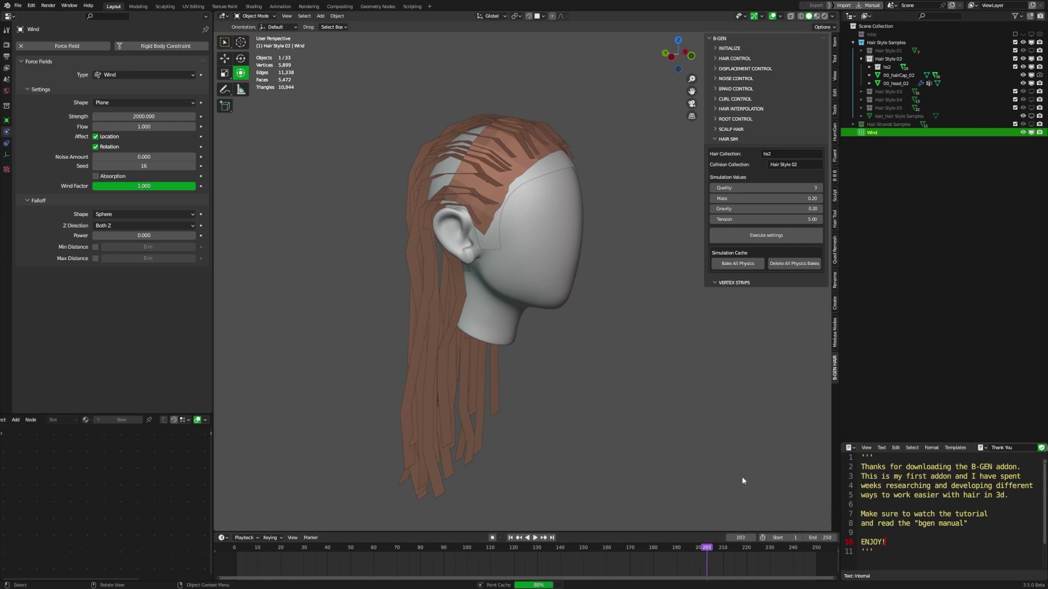
Play the baked hair simulation and examine the strips' motion from the side and the front
key("space")
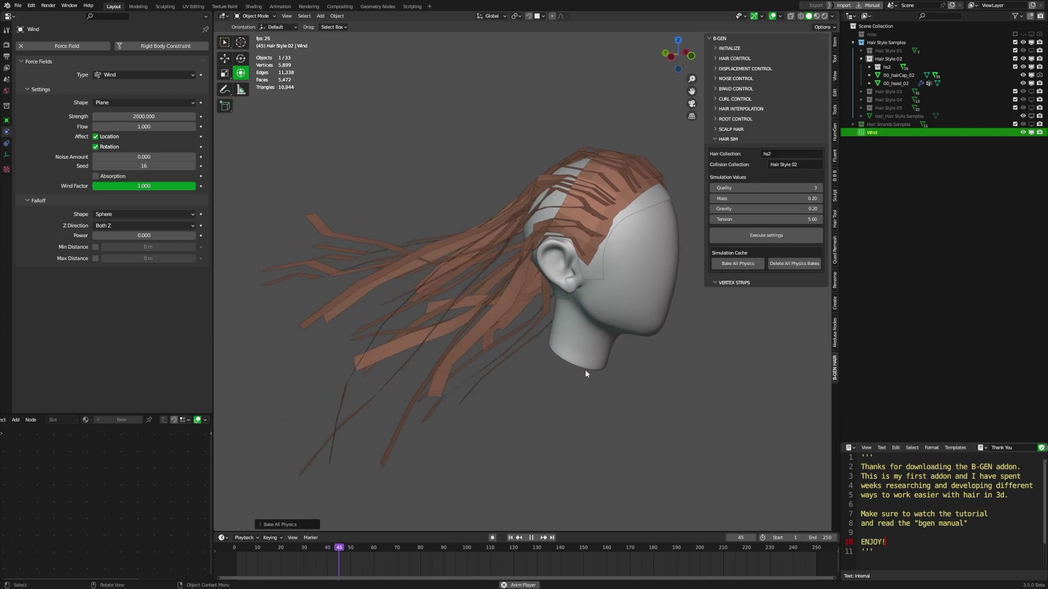
scroll(596, 373, "down", 5)
middle_click_drag(596, 374, 615, 343)
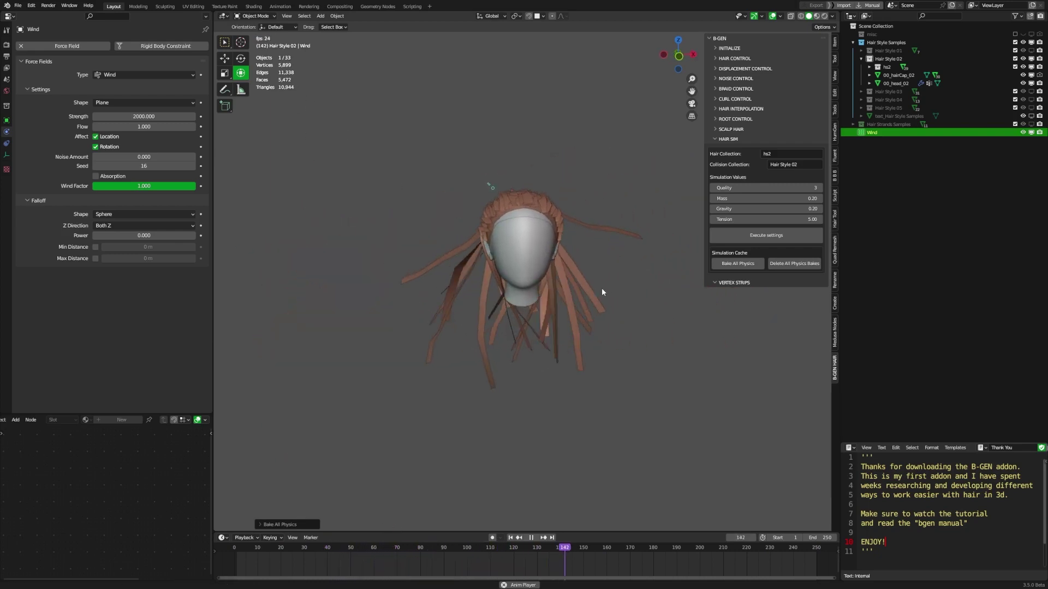
scroll(637, 176, "up", 3)
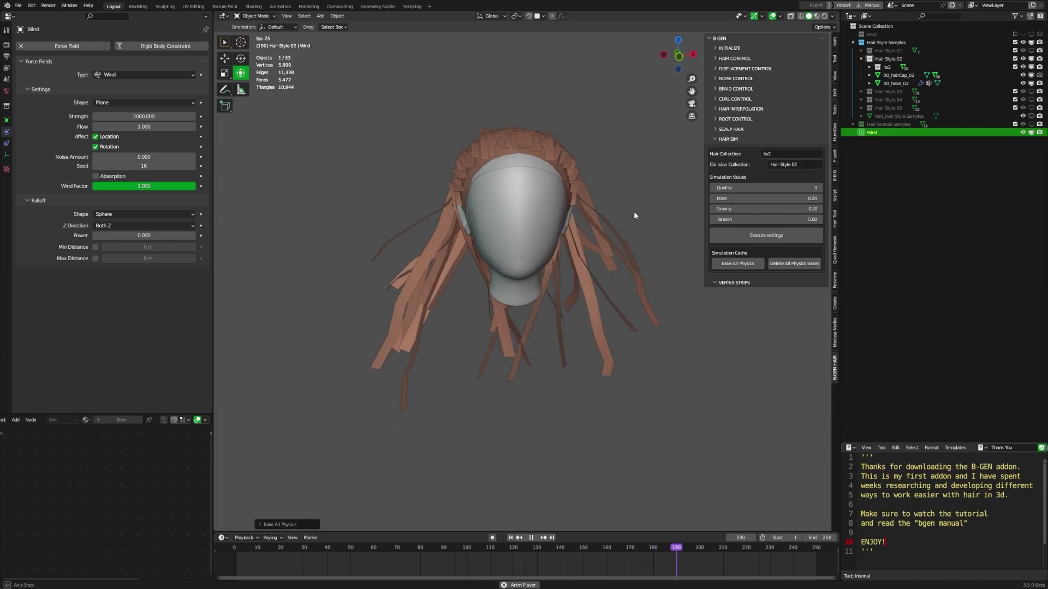
scroll(628, 261, "up", 2)
middle_click_drag(616, 327, 599, 220, "shift")
Select strip hs_02_020 and turn off Low Poly for its hair type while the baked simulation plays
left_click(598, 221)
scroll(560, 299, "down", 4)
middle_click_drag(556, 317, 597, 322)
scroll(601, 302, "up", 1)
middle_click_drag(616, 281, 590, 242)
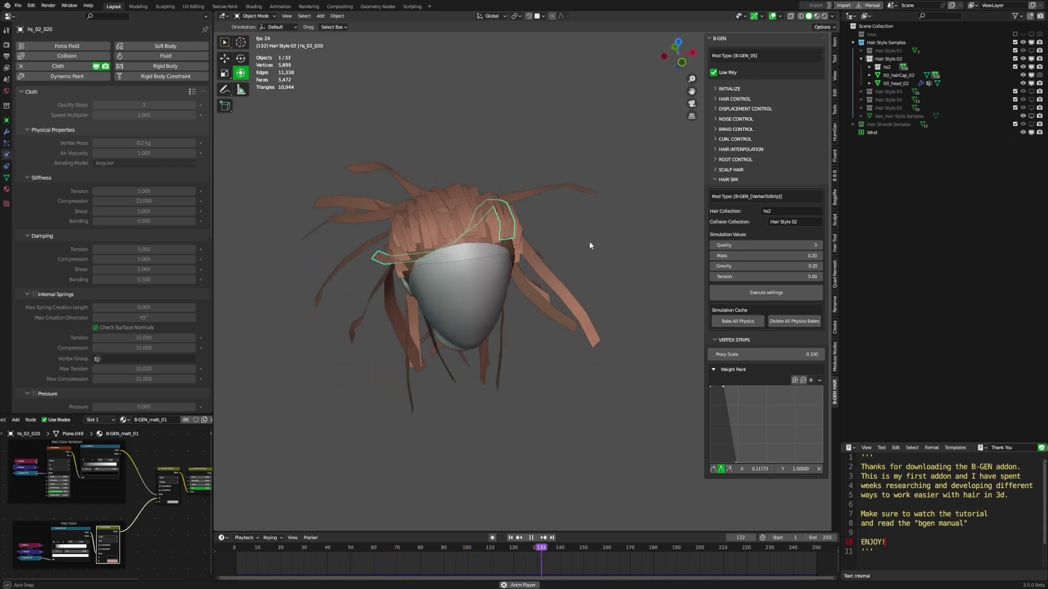
left_click(712, 74)
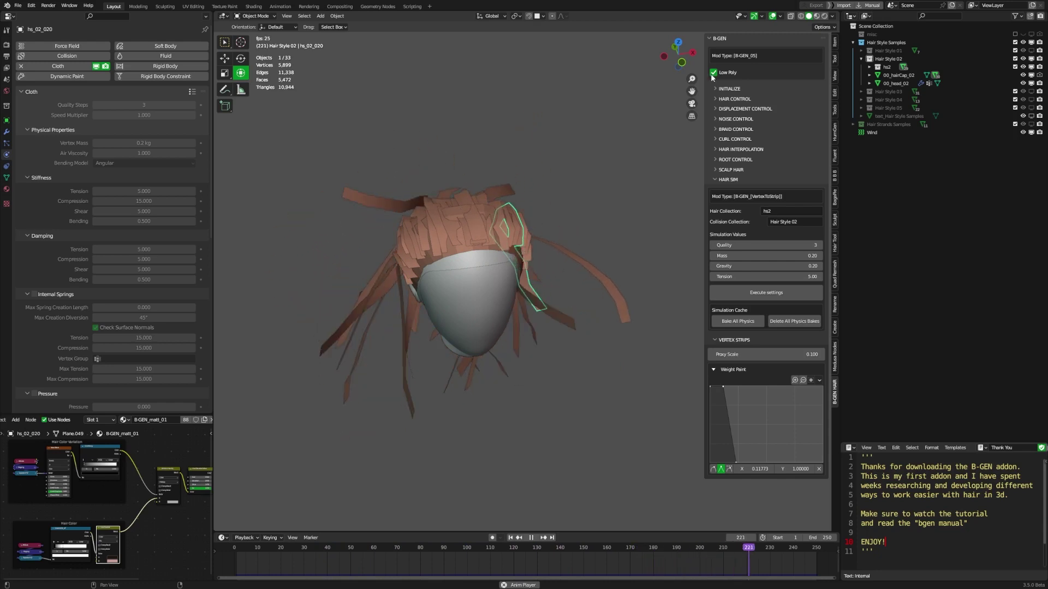
middle_click_drag(549, 253, 607, 239)
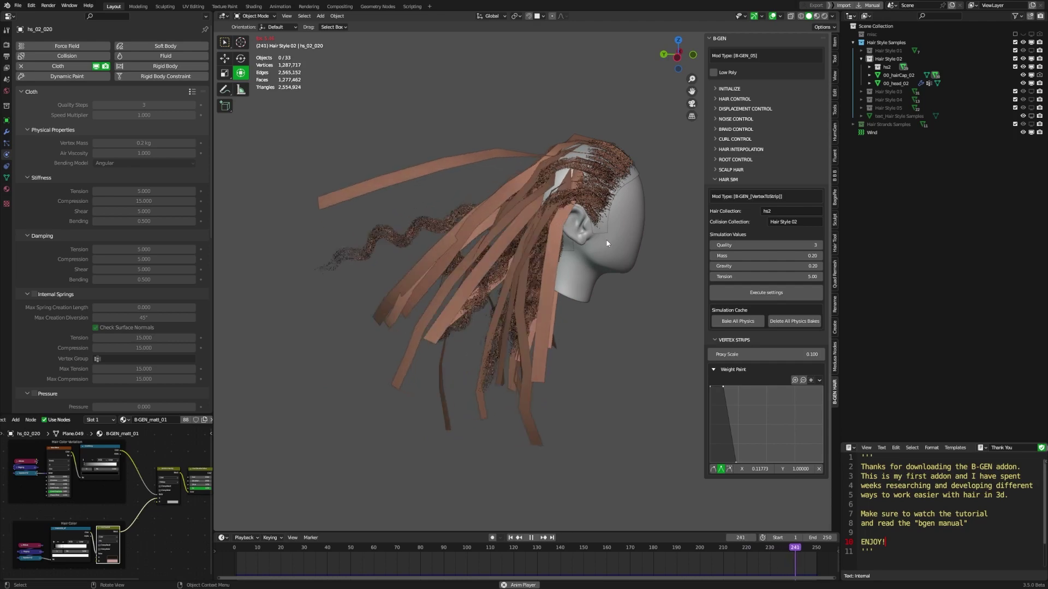
Stop the playback at frame 17 and turn Low Poly back on for hs_02_020's hair type
middle_click_drag(594, 241, 575, 188)
key("space")
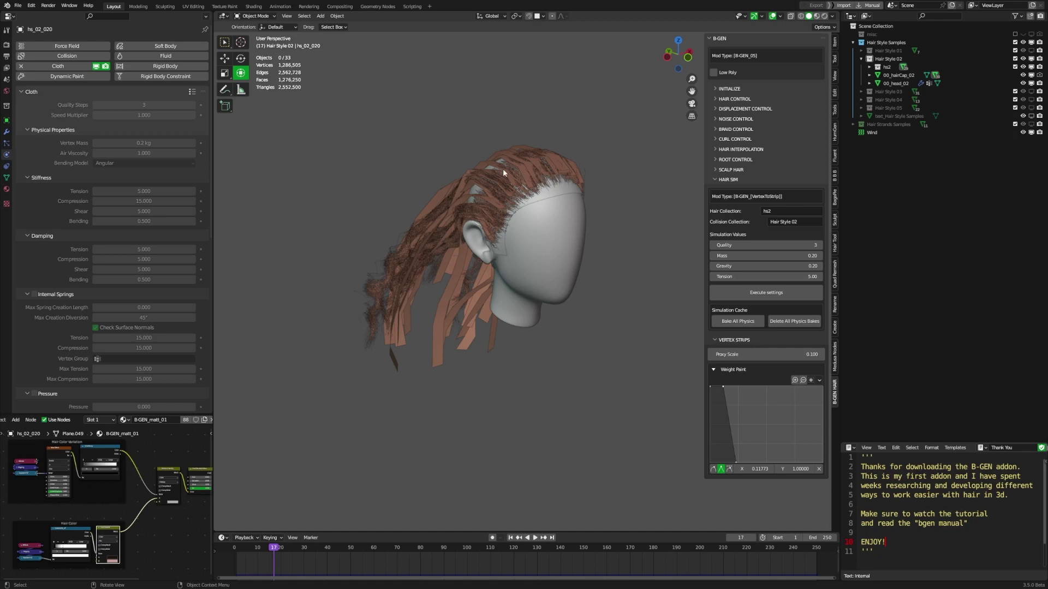
left_click(714, 72)
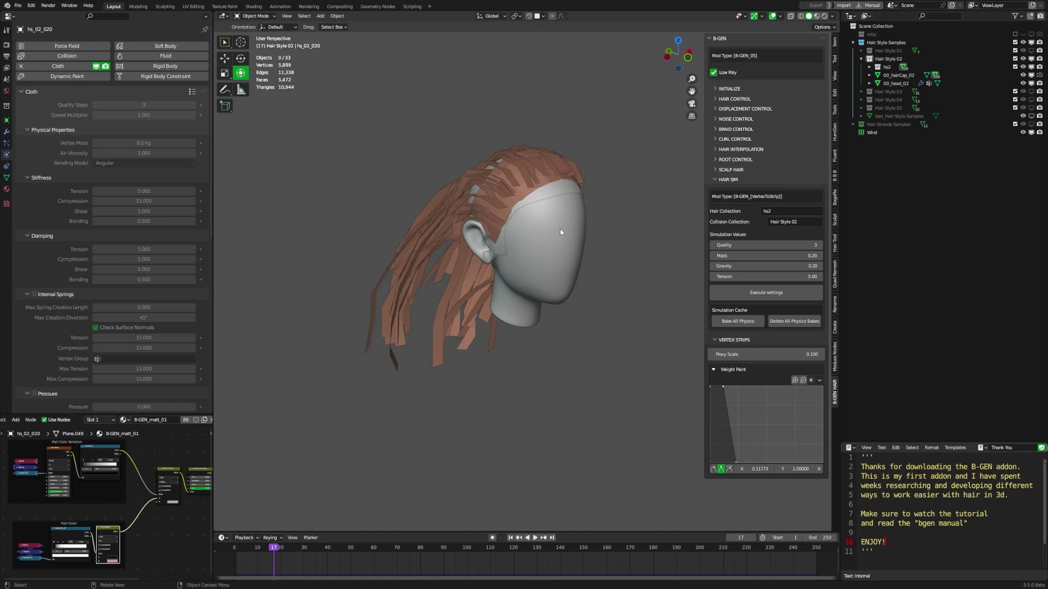
Switch the viewport to Material Preview shading and inspect the baked hair strips from the front and side at frames 88 and 143
middle_click_drag(560, 228, 633, 184, "shift")
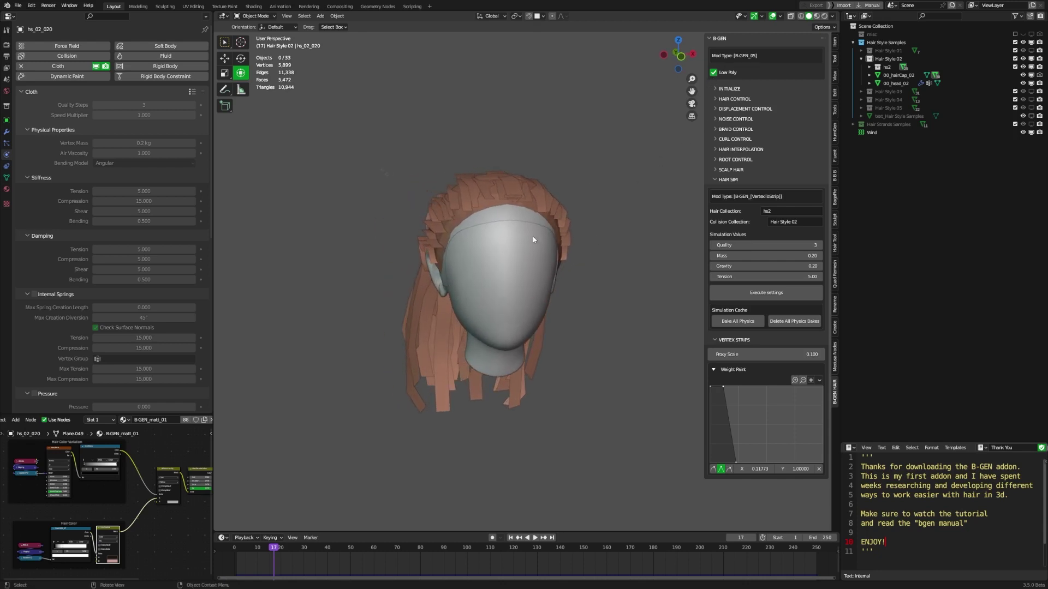
middle_click_drag(533, 236, 568, 261)
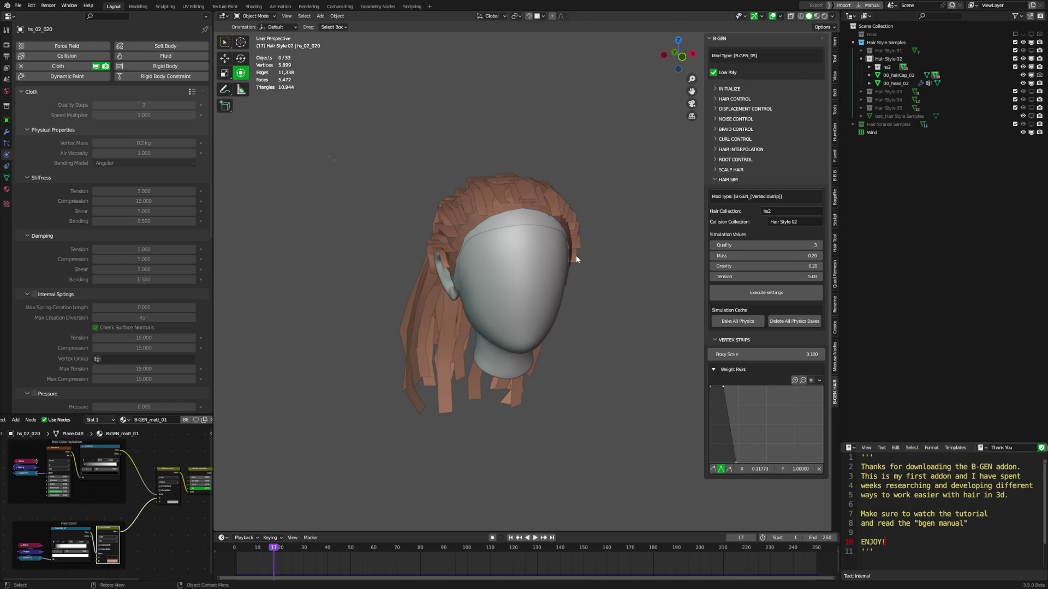
mouse_move(575, 255)
middle_mouse_down()
mouse_move(528, 271)
mouse_move(561, 239)
mouse_move(578, 268)
middle_mouse_up()
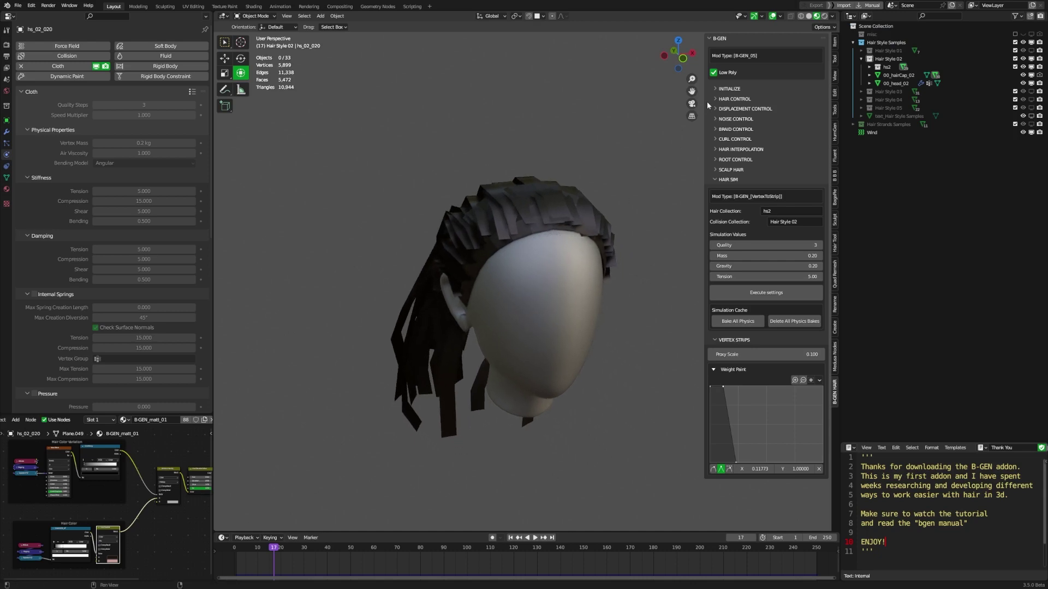
left_click(440, 549)
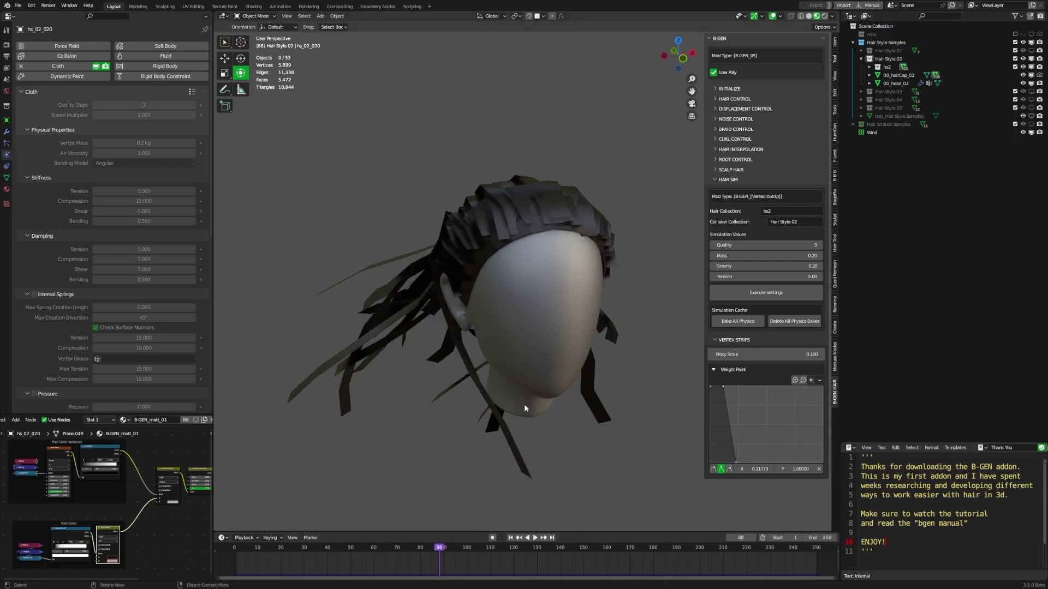
middle_click_drag(524, 405, 564, 395)
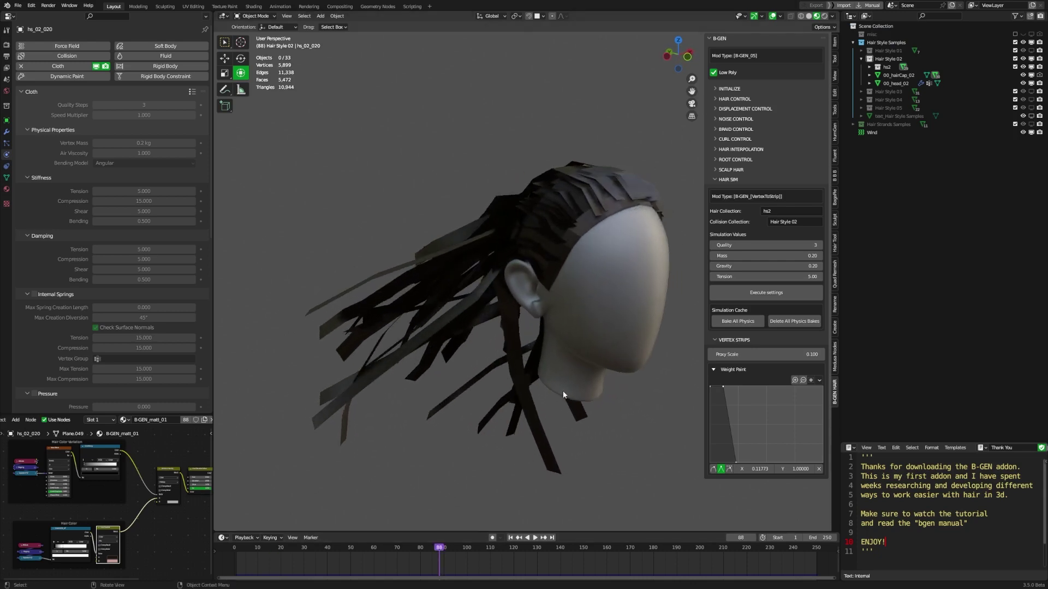
left_click(568, 549)
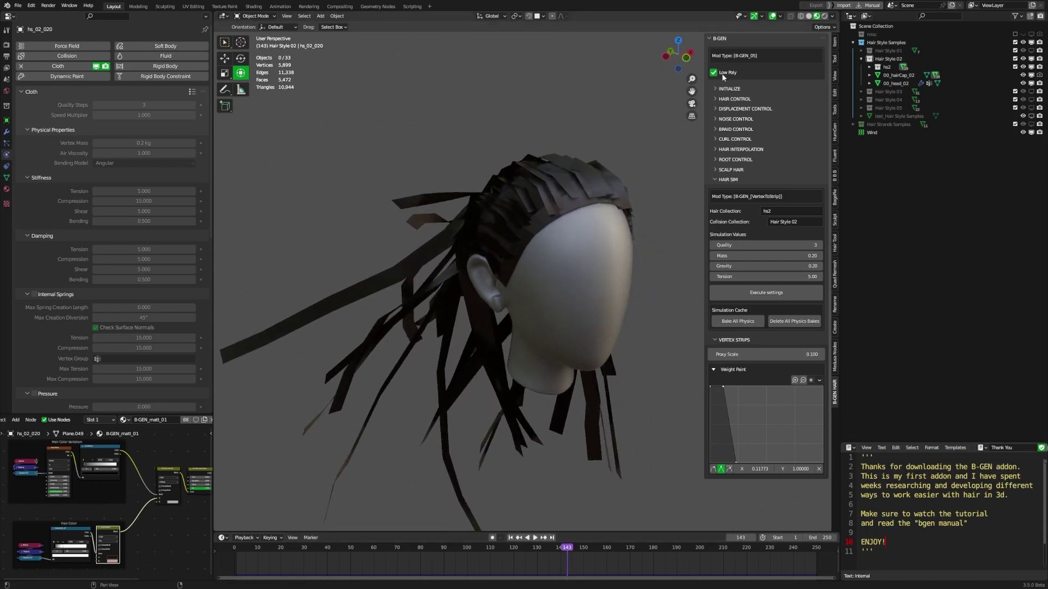
Turn off Low Poly for the B-GEN_05 hair type and for the braids hair type of strip hs_02_012
left_click(713, 72)
left_click(598, 181)
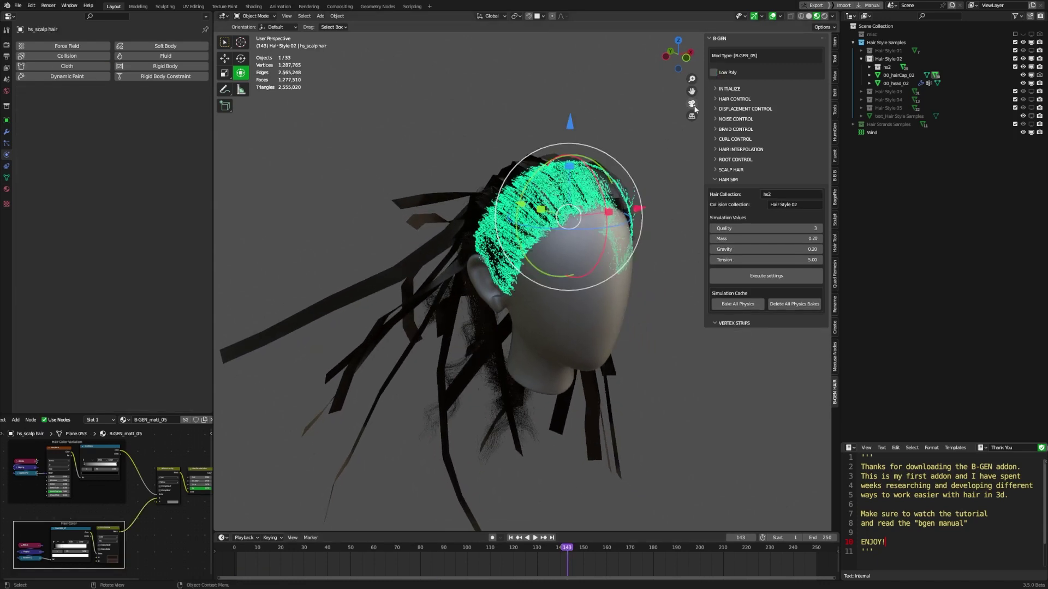
left_click(713, 72)
left_click(669, 154)
Examine the full-detail braids from the front and side at frame 143 and with the timeline returned to frame 1
middle_click_drag(523, 282, 515, 325)
middle_click_drag(518, 327, 595, 334)
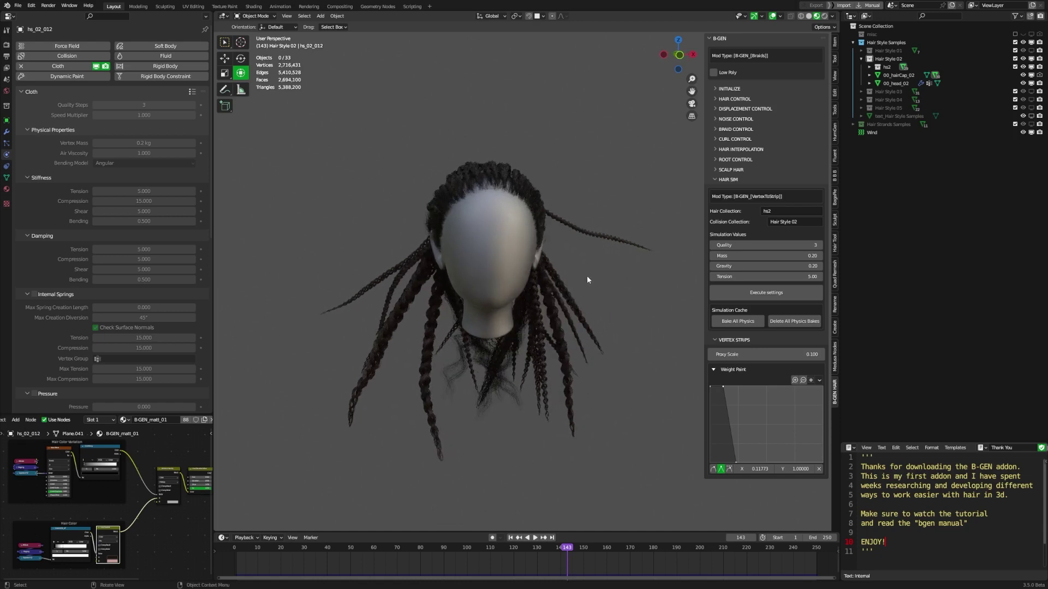
middle_click_drag(590, 386, 604, 333)
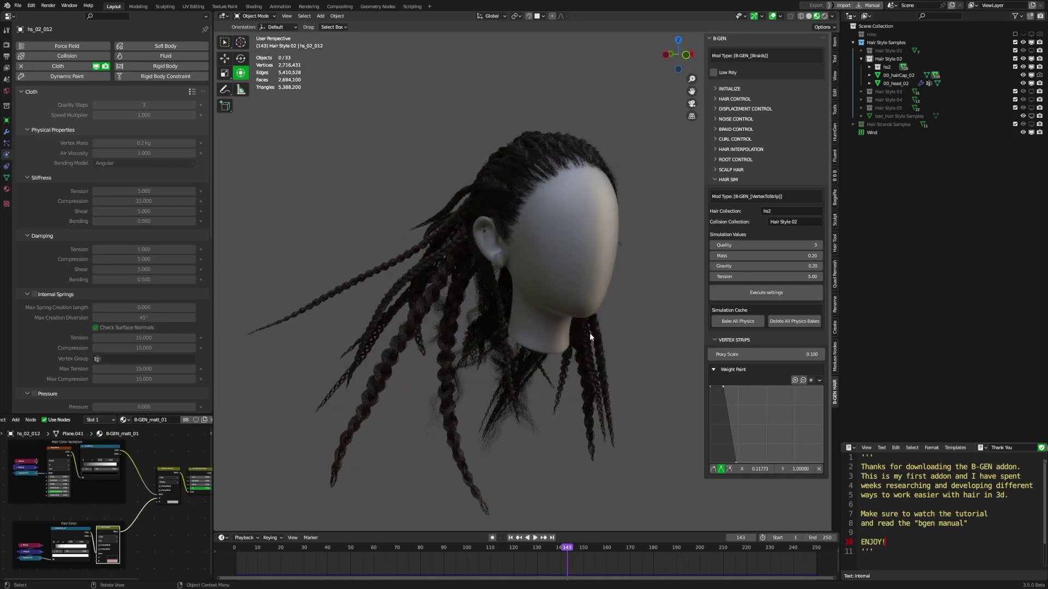
mouse_move(611, 313)
middle_mouse_down()
mouse_move(603, 328)
mouse_move(619, 320)
middle_mouse_up()
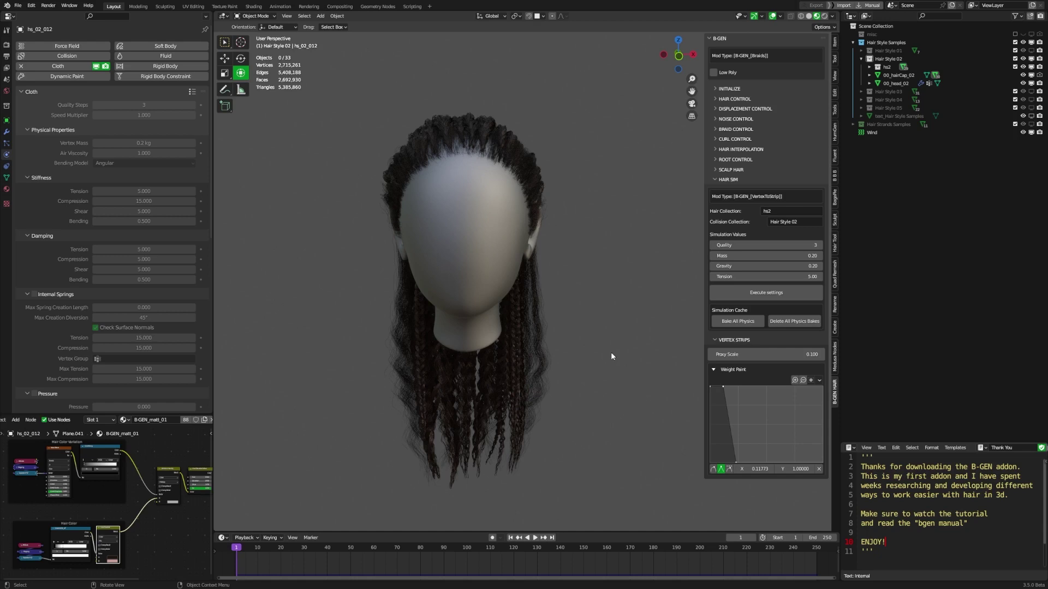
middle_click_drag(575, 339, 603, 331)
middle_click_drag(602, 247, 619, 249)
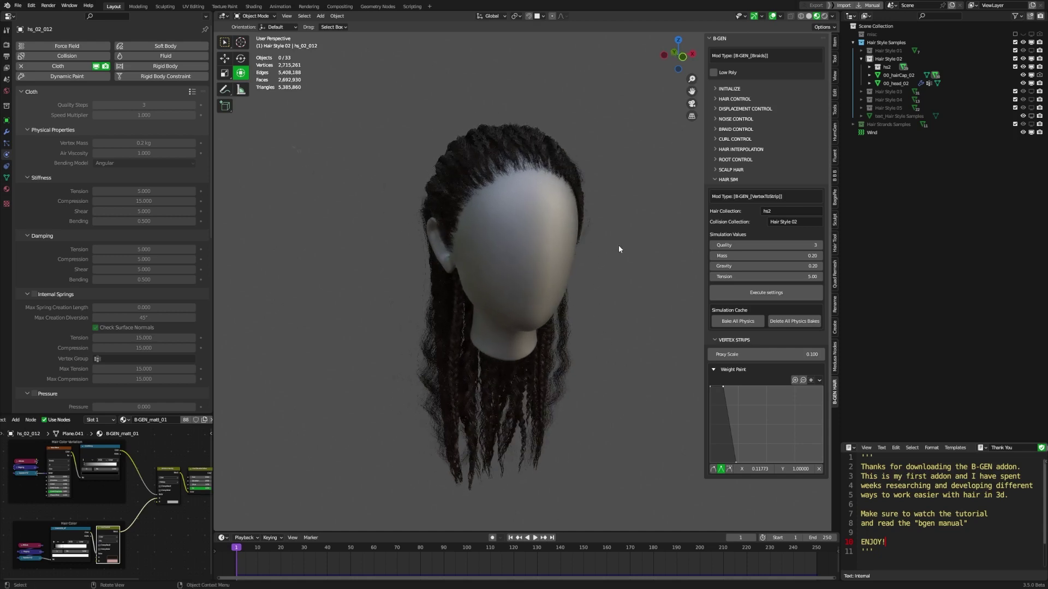
middle_click_drag(564, 221, 573, 220)
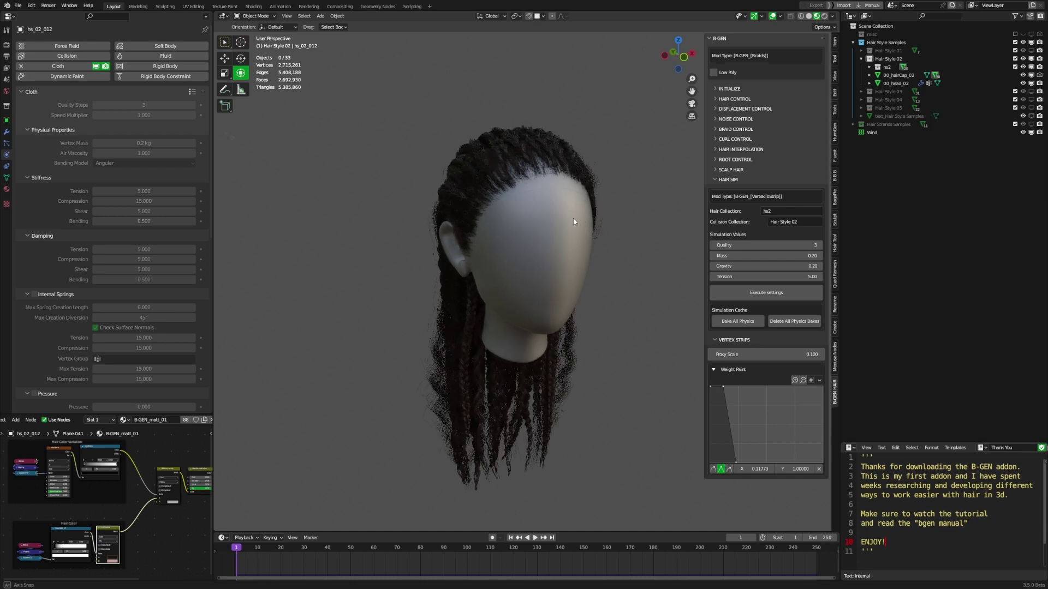
scroll(620, 279, "up", 1)
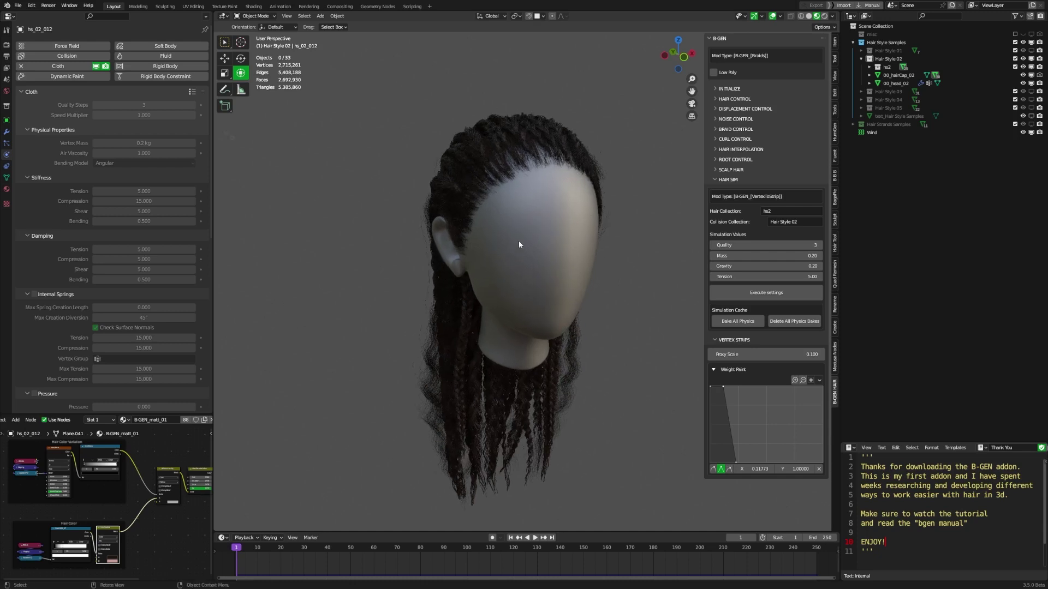